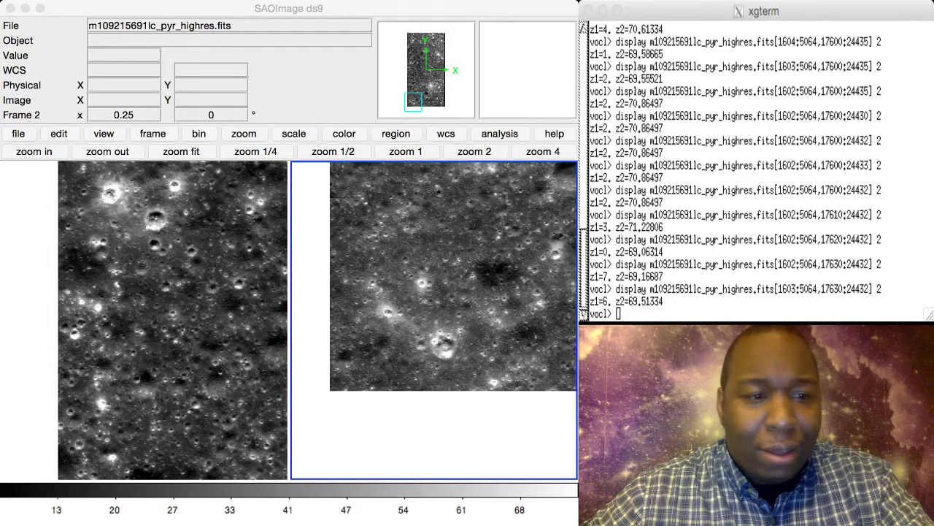
Step: Zoom both image frames to fit so each shows its whole lunar image
left_click(29, 321)
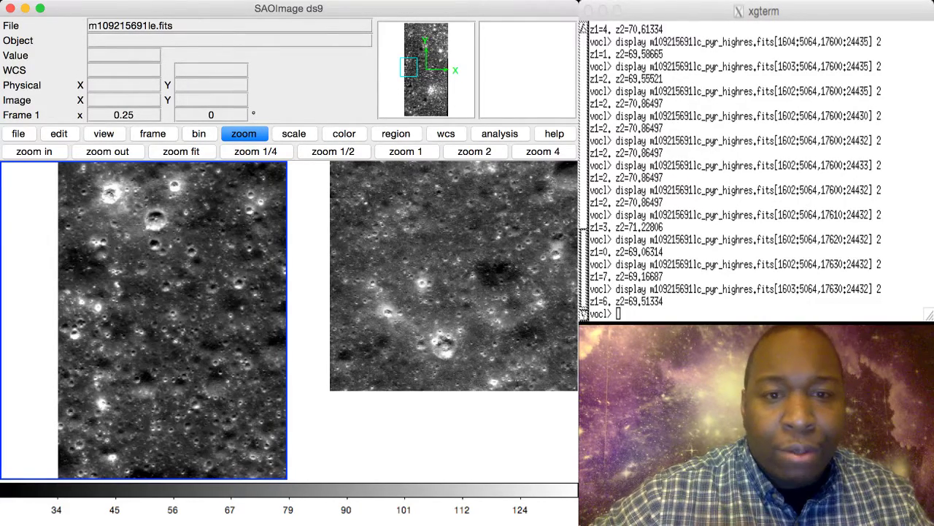
left_click(181, 151)
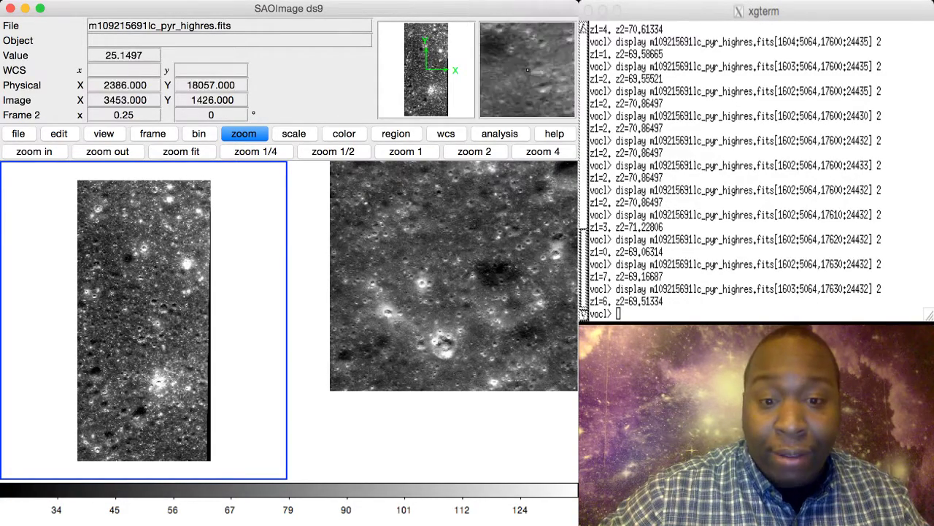
key("Tab")
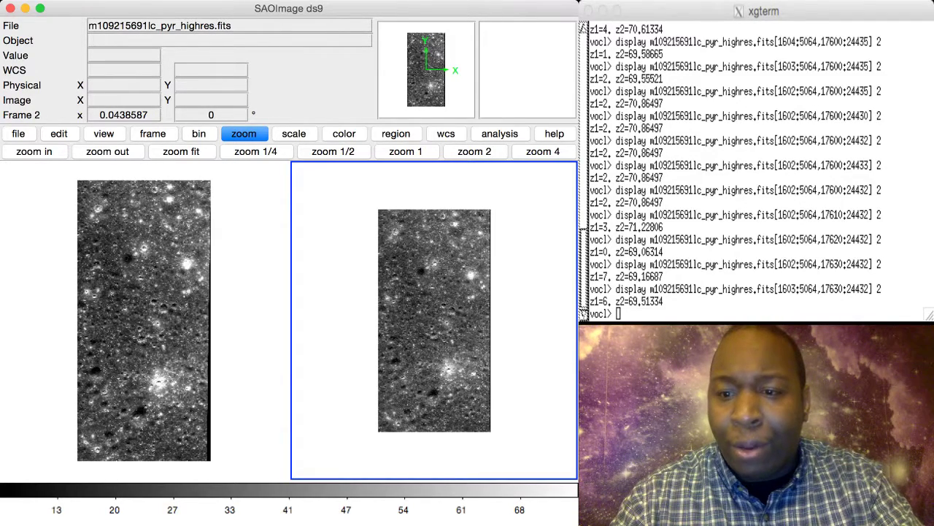
Step: In xgterm, recall the last display command for m109215691lc_pyr_highres.fits and change the section's starting x to 13000
left_click(617, 313)
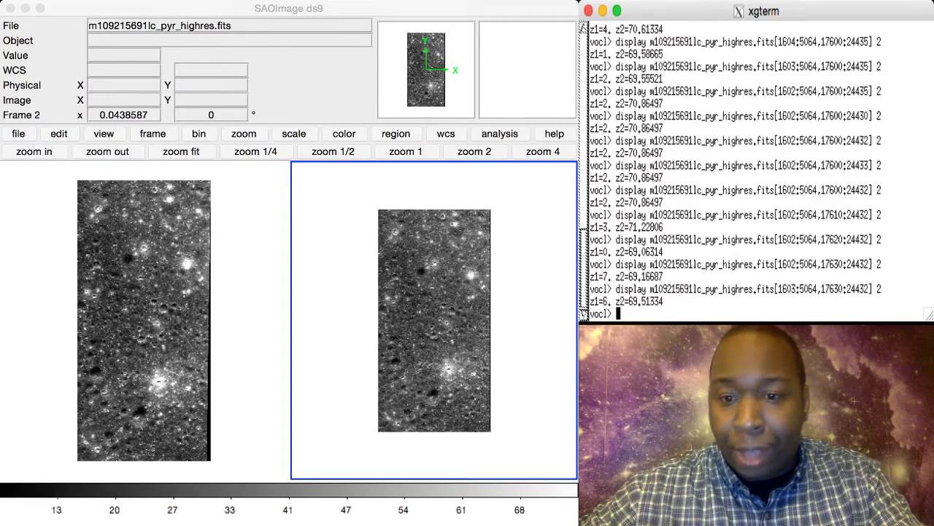
key("Up")
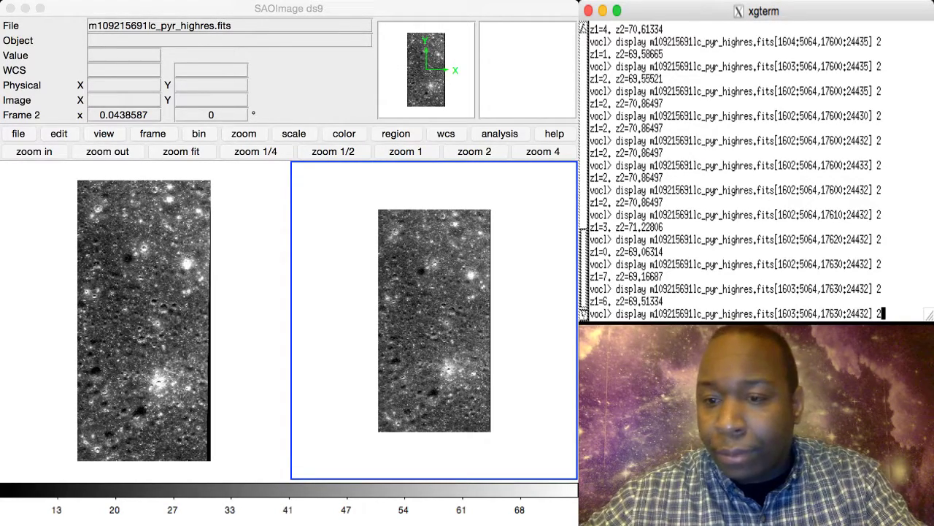
key("Left")
key("Left")
key("Left")
key("Left")
key("Left")
key("Left")
key("Left")
key("Left")
key("Left")
key("Left")
key("Left")
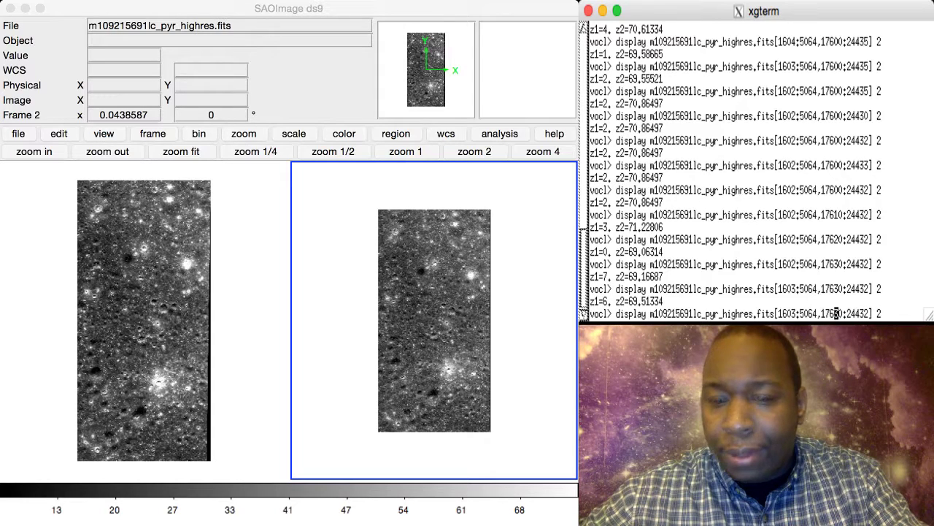
key("Left")
key("Left")
key("Left")
key("Left")
key("Left")
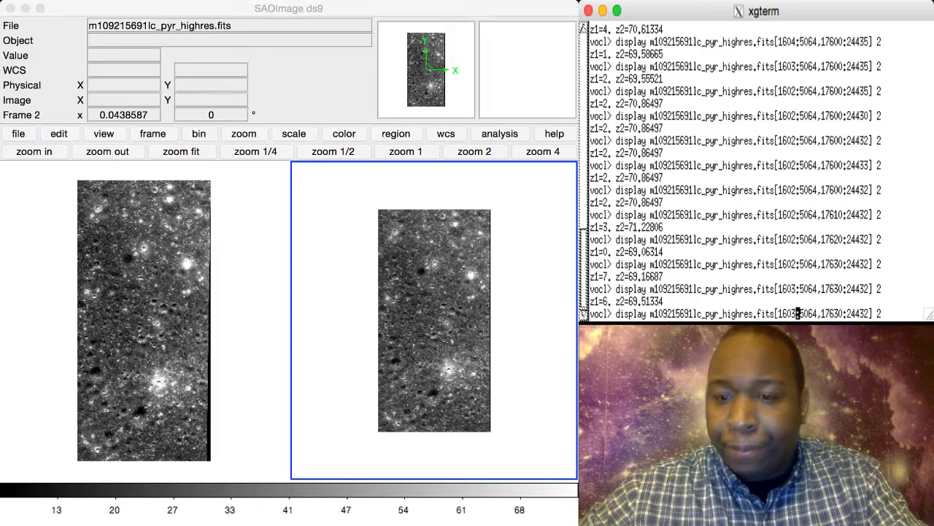
key("BackSpace")
key("BackSpace")
key("BackSpace")
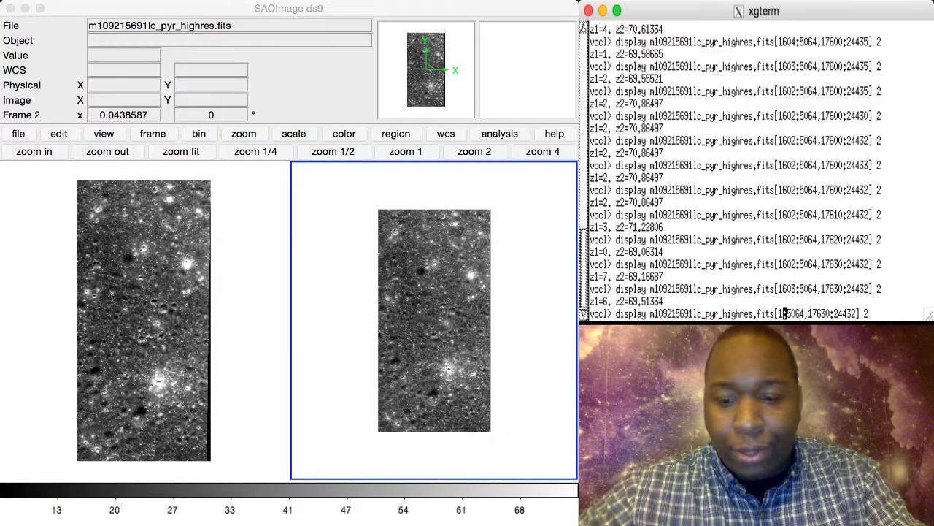
type("400")
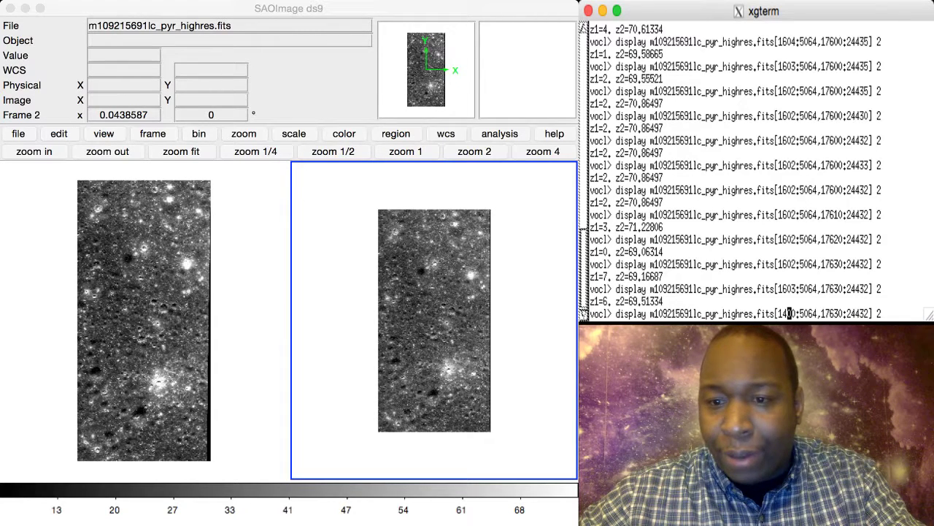
key("BackSpace")
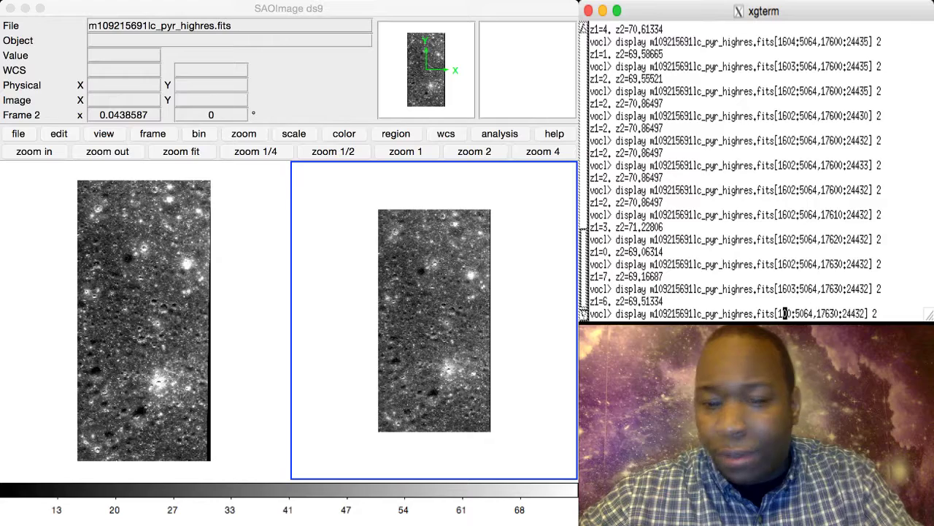
type("4")
key("BackSpace")
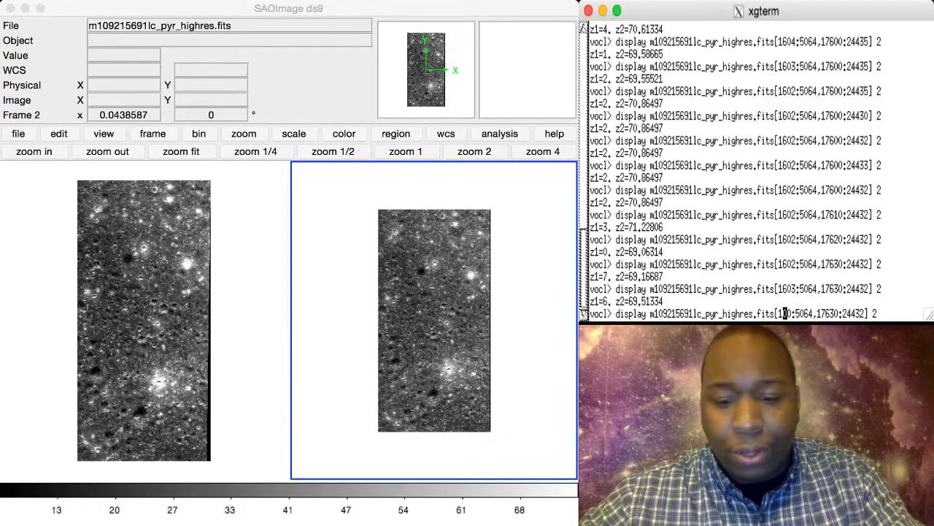
type("300")
Step: Change the starting y of the image section in the command to 17000
key("Right")
key("Right")
key("Right")
key("Right")
key("Right")
key("Right")
key("Right")
key("Right")
key("Right")
key("Right")
key("Right")
key("Right")
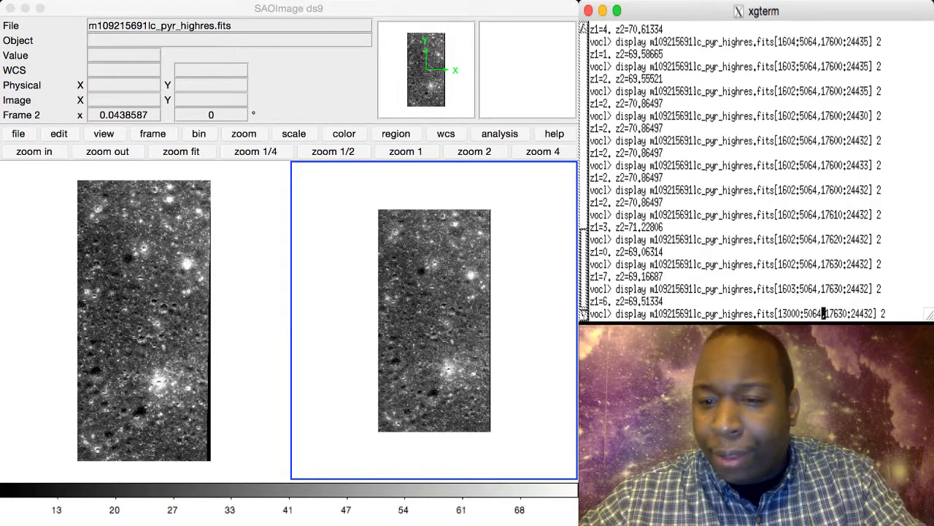
key("BackSpace")
key("BackSpace")
key("BackSpace")
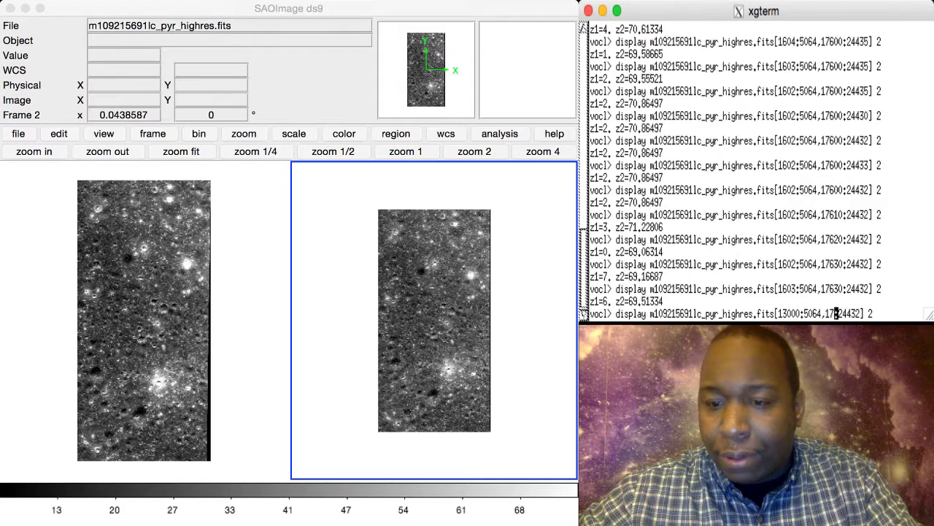
type("000")
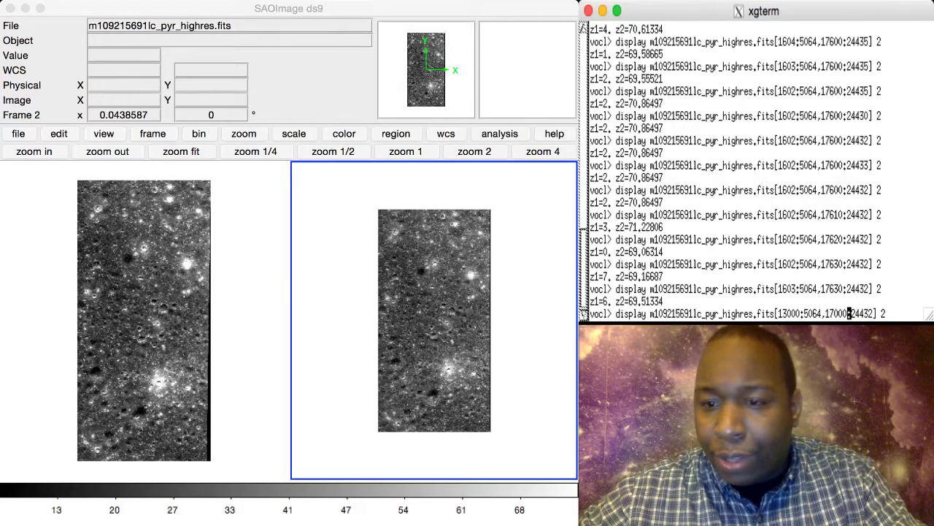
Step: Set the section's ending y to 25000 and run the display command for frame 2
key("Right")
key("Right")
key("Right")
key("Right")
key("Right")
key("Right")
key("BackSpace")
key("BackSpace")
key("BackSpace")
key("BackSpace")
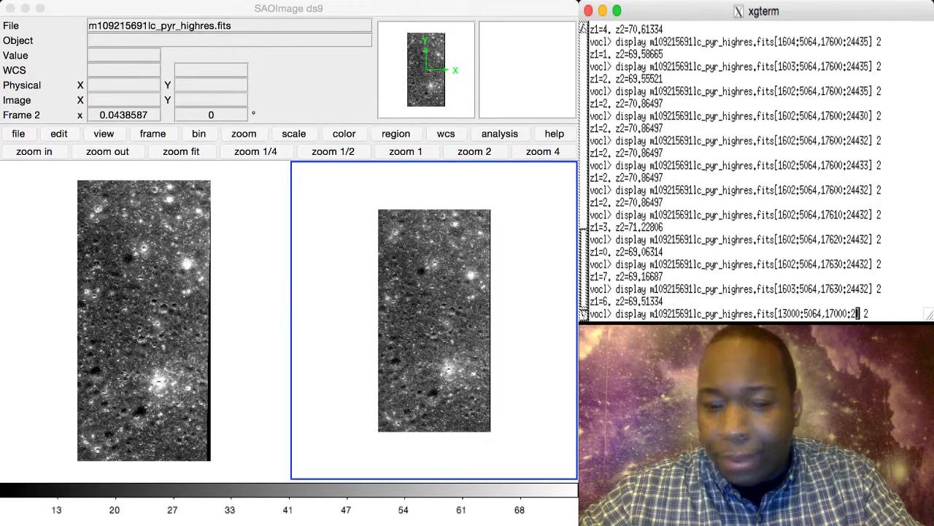
type("5000")
key("Return")
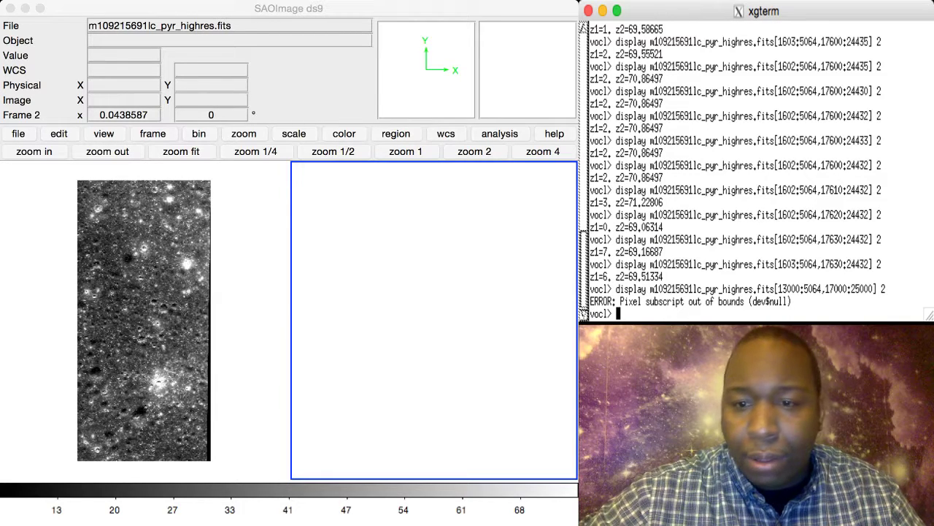
Step: Try to display the section [13000:5064,17000:24500] in frame 2
key("Up")
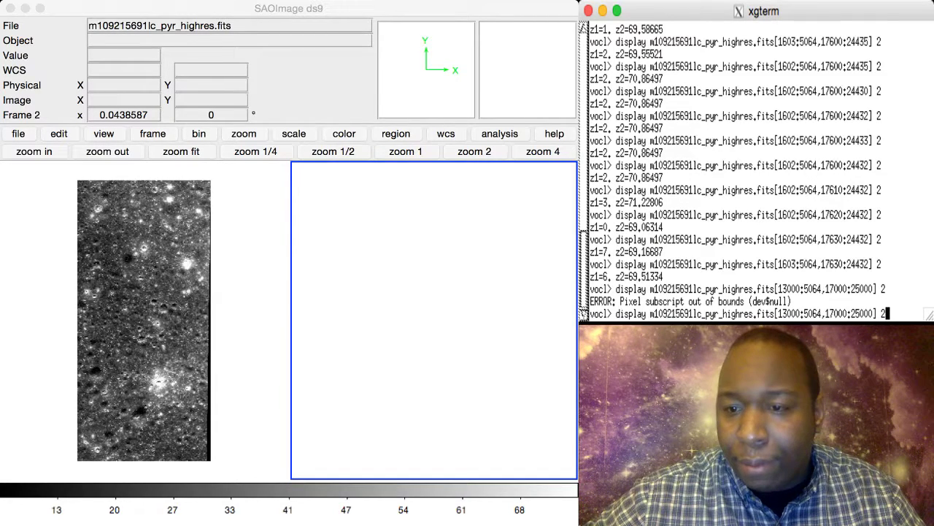
key("Left")
key("Left")
key("Left")
key("Left")
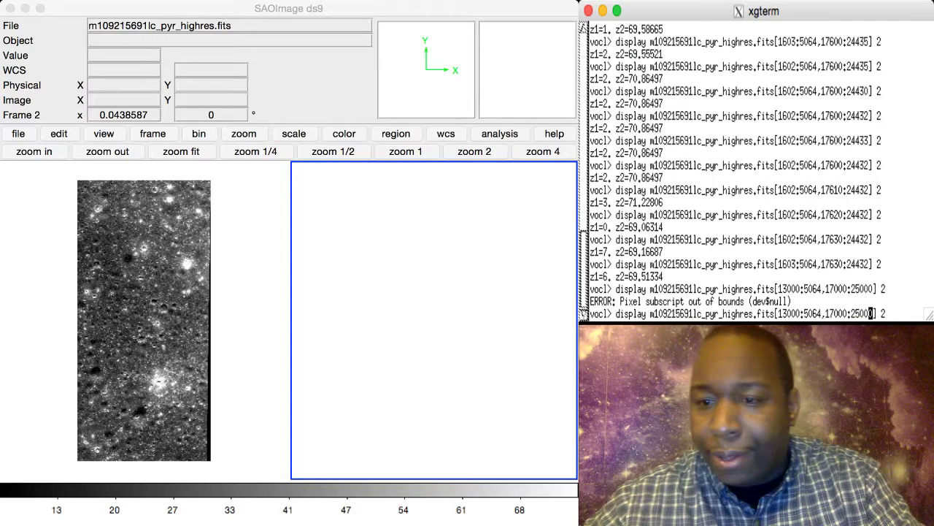
key("Left")
key("Left")
key("BackSpace")
type("4")
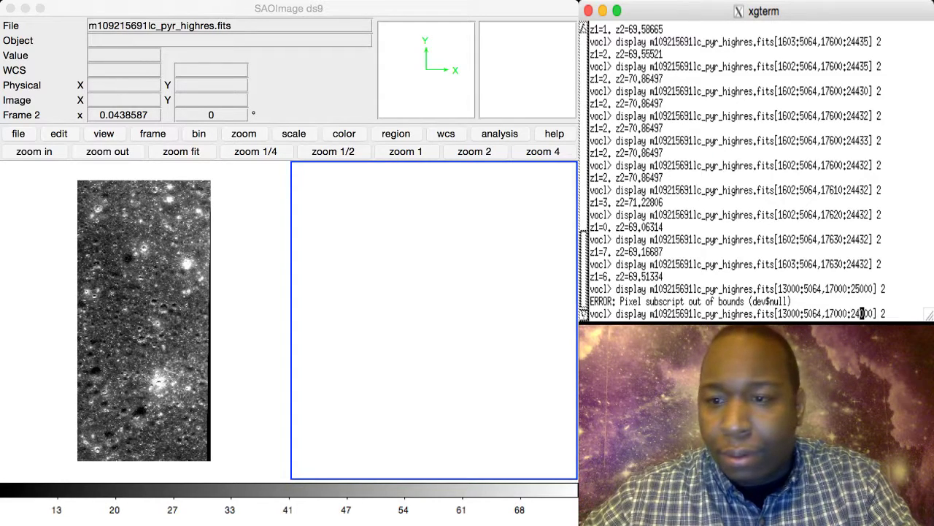
key("Delete")
type("5")
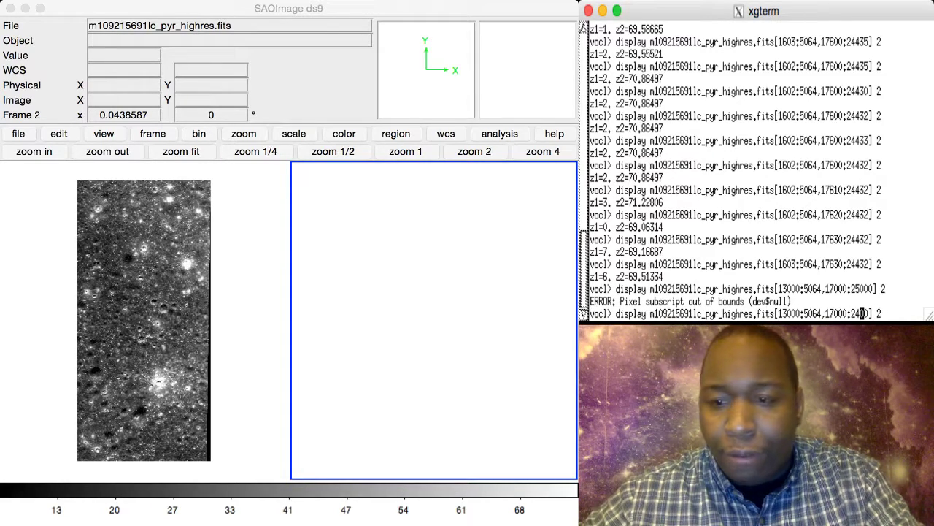
key("Return")
Step: Recall the display command and correct the section's starting x to 1300
key("Up")
key("Left")
key("Left")
key("Left")
key("Left")
key("Left")
key("Left")
key("Left")
key("Left")
key("Left")
key("Left")
key("Left")
key("Left")
key("Left")
key("Left")
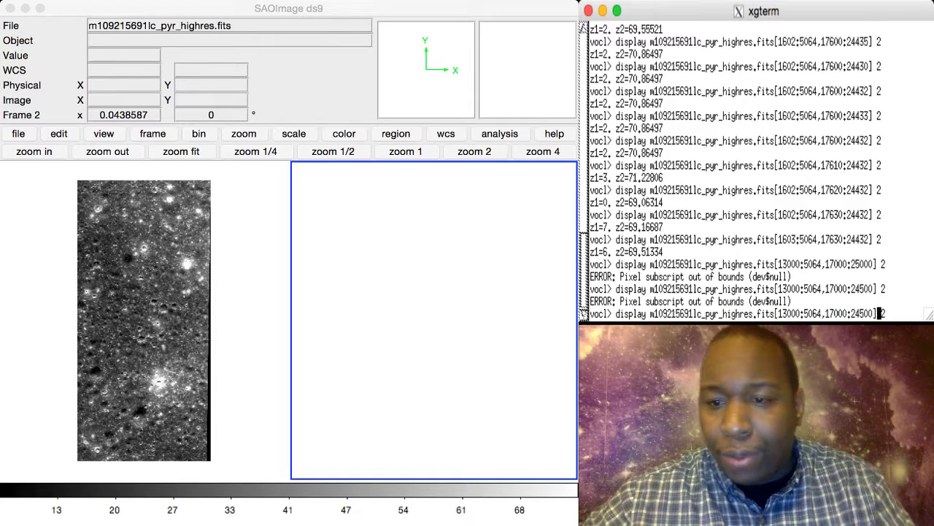
key("Left")
key("Left")
key("Left")
key("Left")
key("Left")
key("Left")
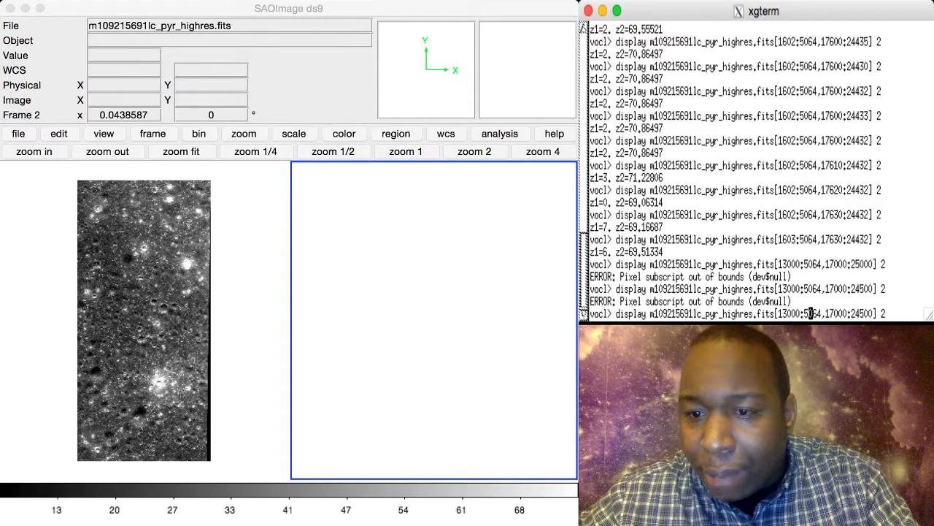
key("BackSpace")
key("Right")
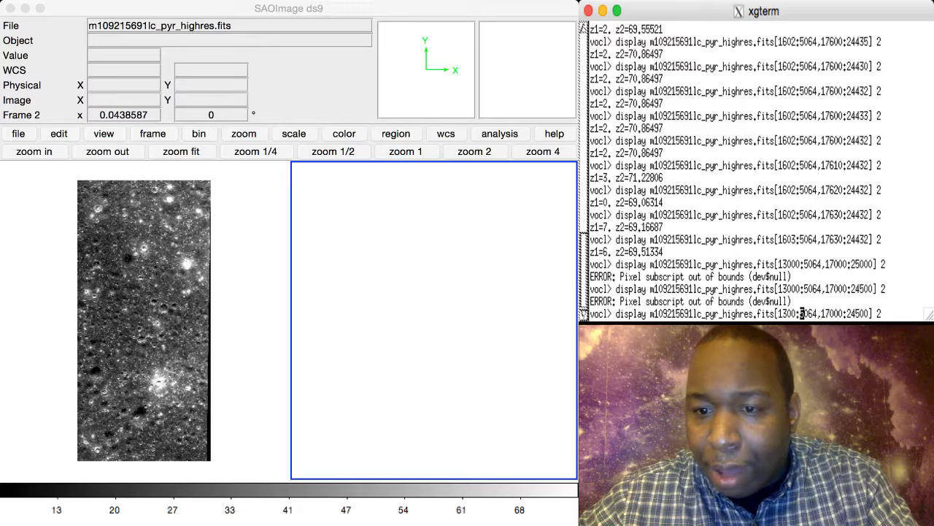
Step: Change the ending y to 25000 and display the section [1300:5064,17000:25000] in frame 2
key("Right")
key("Right")
key("Right")
key("Right")
key("Right")
key("Right")
key("Right")
key("Right")
key("Right")
key("Right")
key("Right")
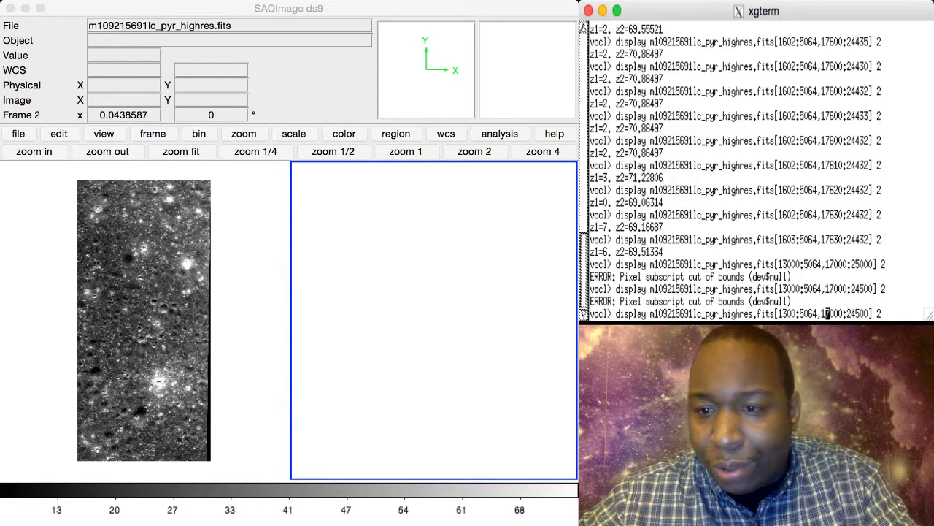
key("BackSpace")
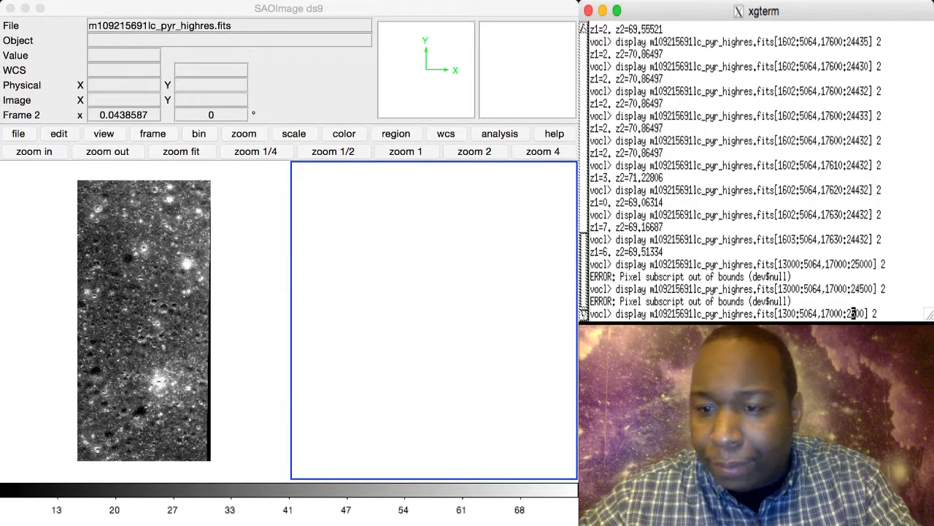
key("Right")
type("0")
key("Return")
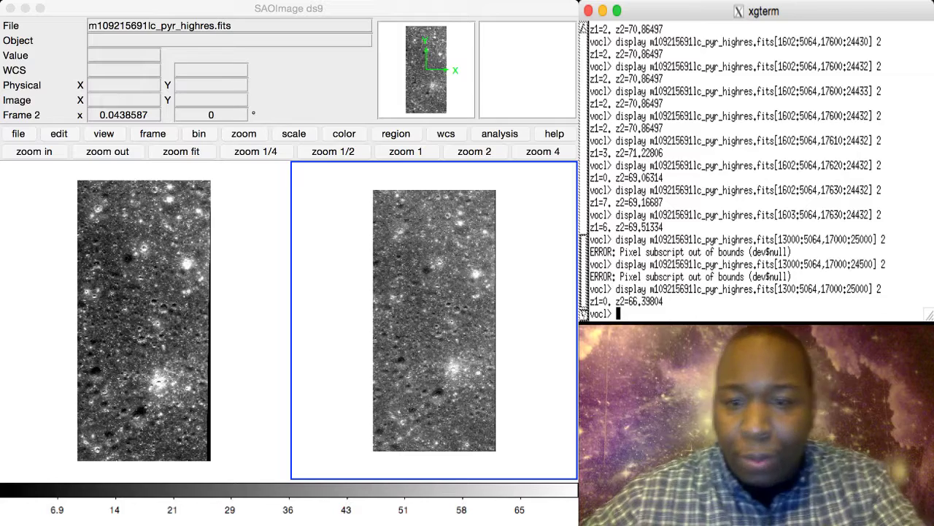
Step: Recall the display command and change the section's starting y to 20000
key("Up")
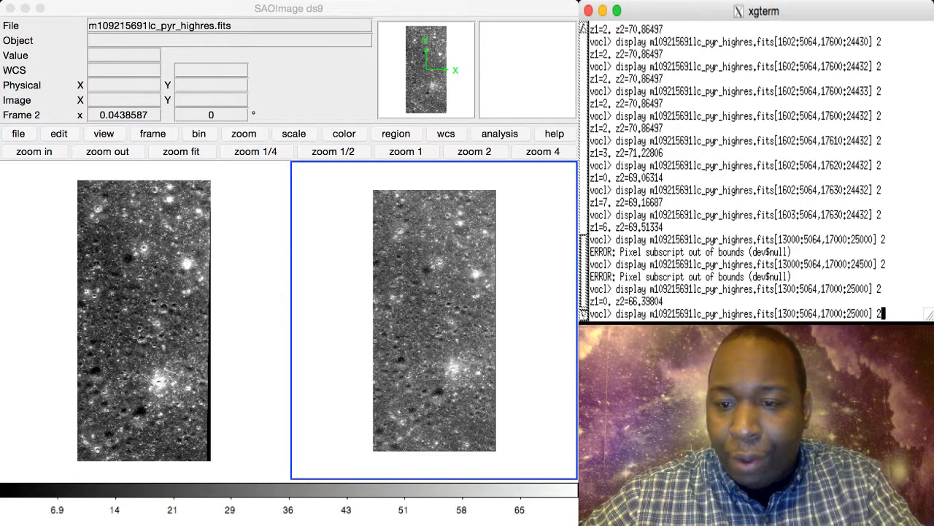
key("Left")
key("Left")
key("Left")
key("Left")
key("Left")
key("Left")
key("Left")
key("Left")
key("Left")
key("Left")
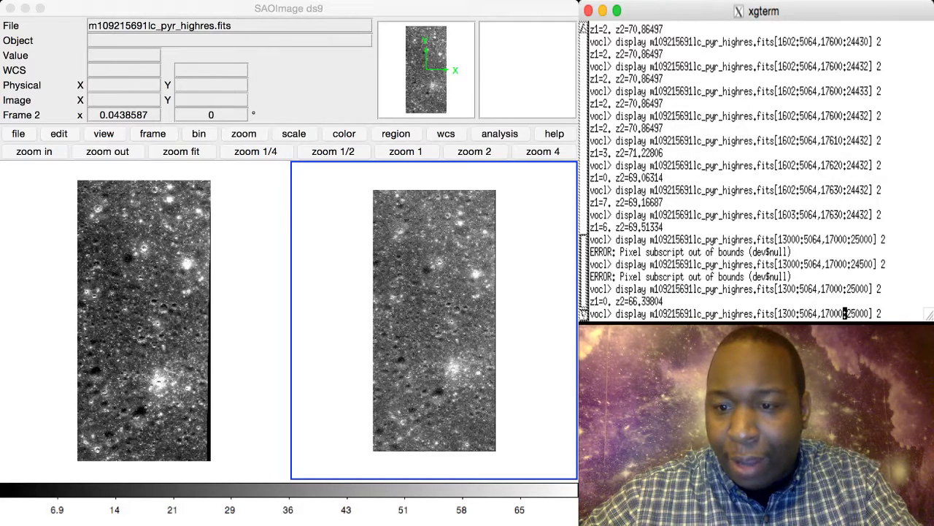
key("Left")
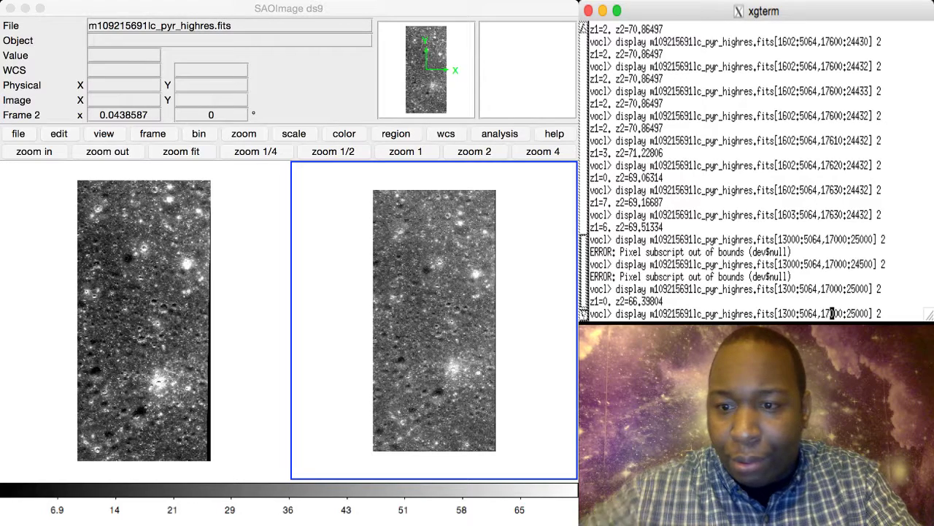
key("BackSpace")
key("BackSpace")
type("20")
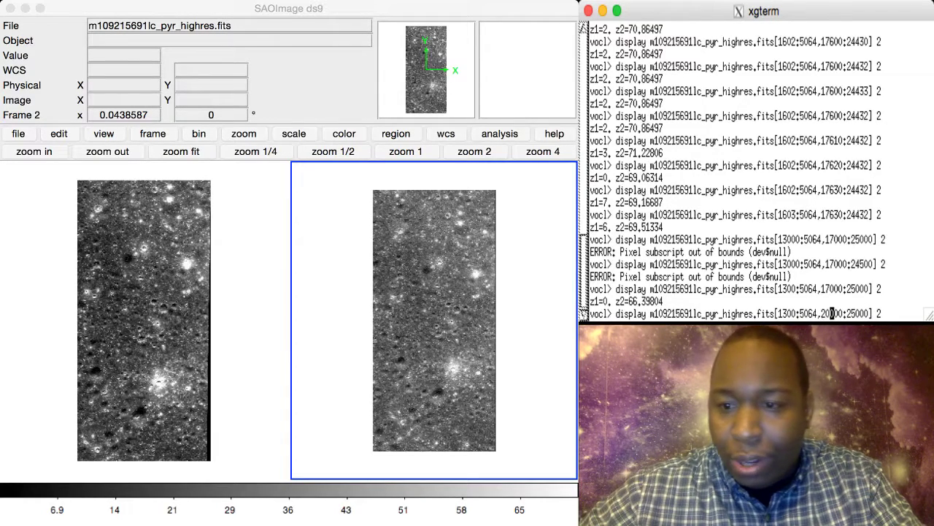
Step: Set the ending y to 30000 and display the section [1300:5064,20000:30000] in frame 2
key("Right")
key("Right")
key("Right")
key("Right")
key("Right")
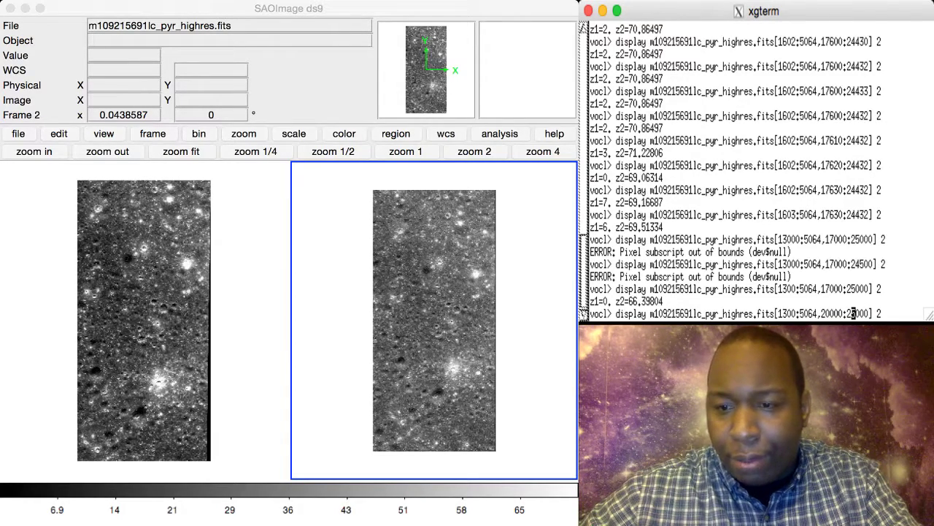
key("Right")
key("BackSpace")
key("BackSpace")
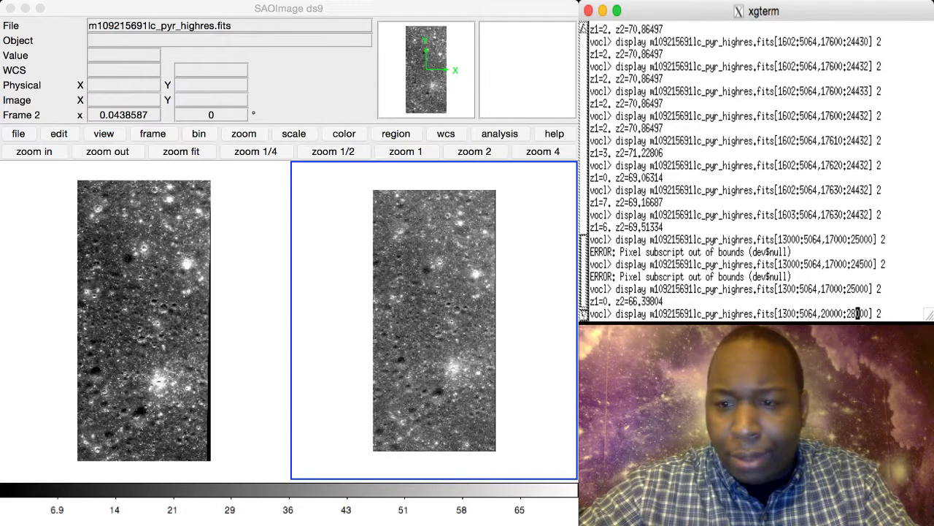
type("30")
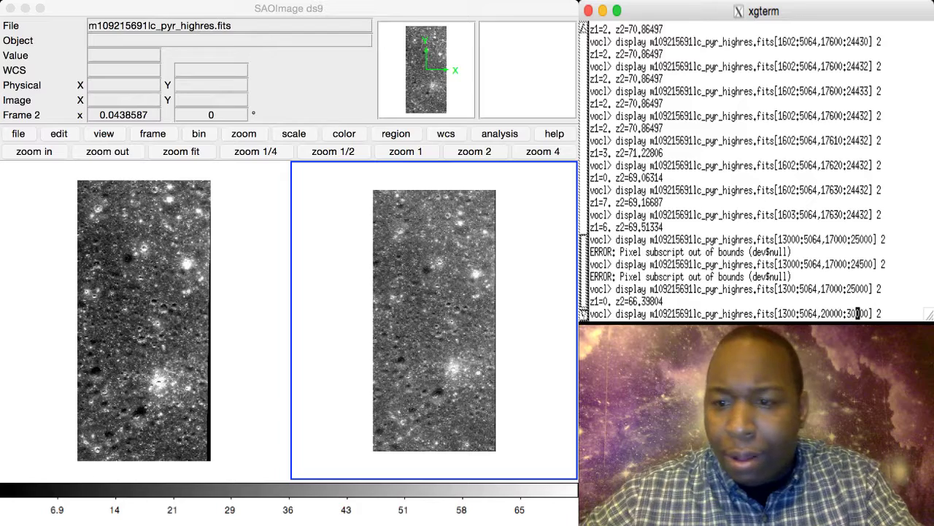
key("Right")
key("Right")
key("Return")
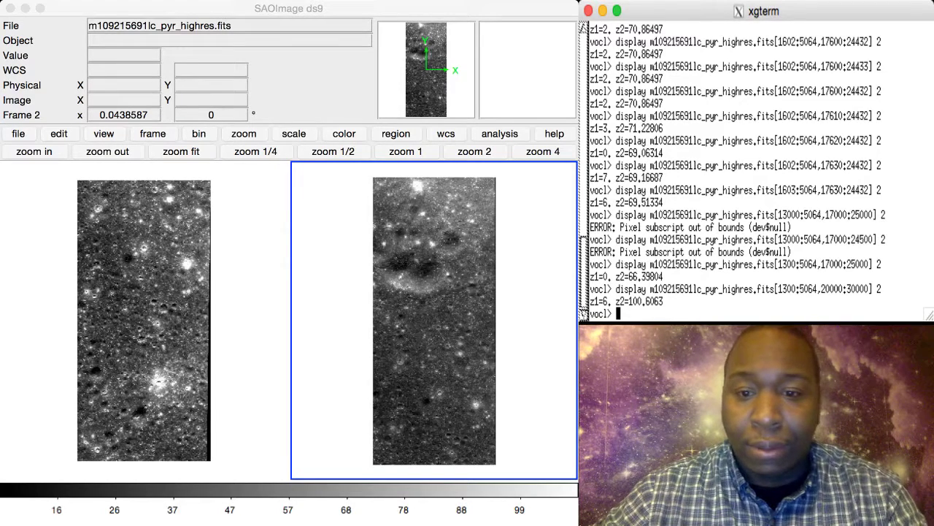
Step: Recall the earlier display command and show the section [1603:5064,17630:24432] of m109215691lc_pyr_highres.fits in frame 2 again
key("Up")
key("Up")
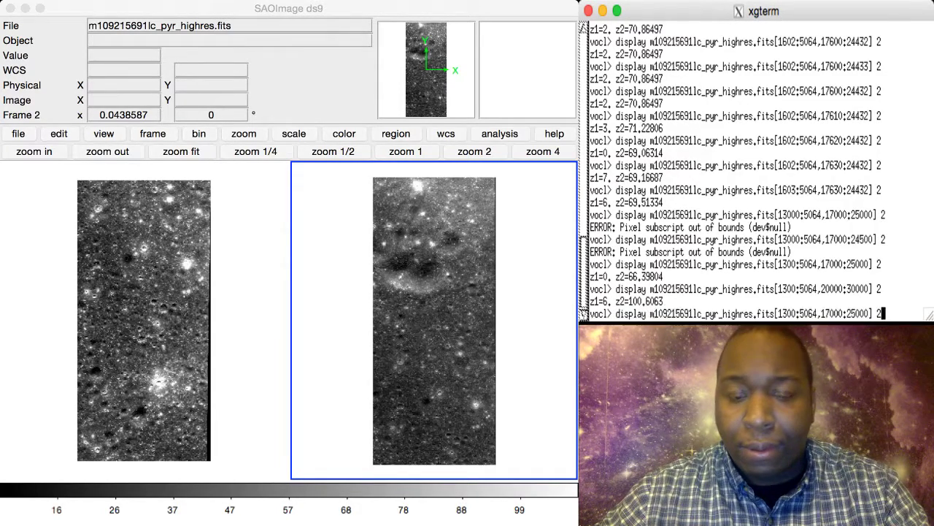
key("Down")
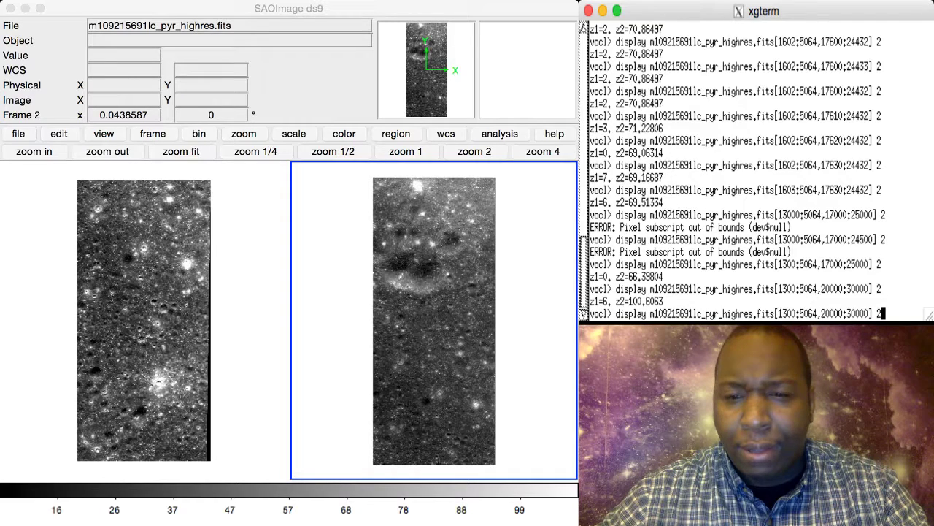
key("Up")
key("Up")
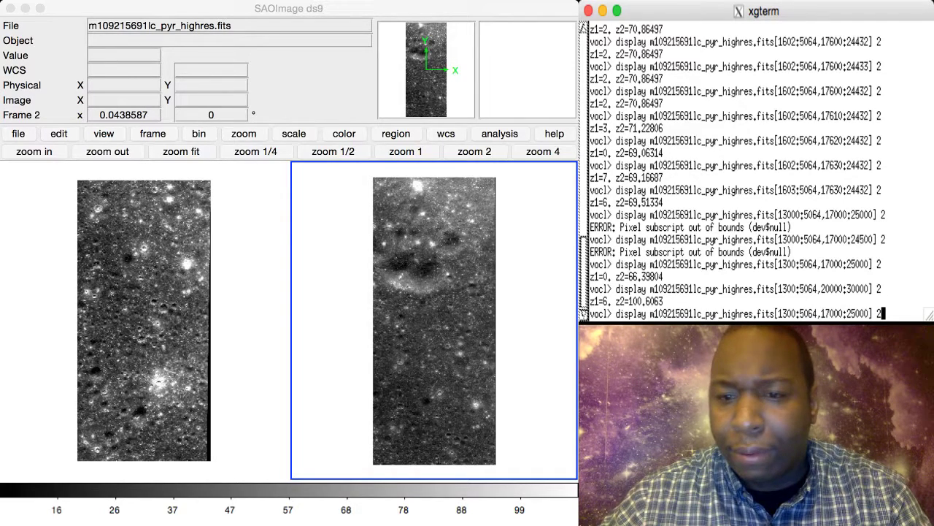
key("Up")
key("Up")
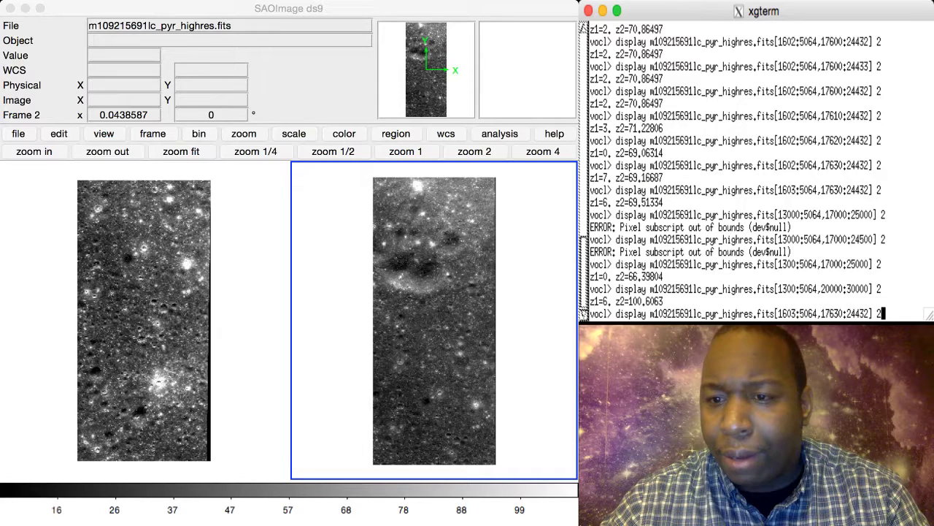
key("Return")
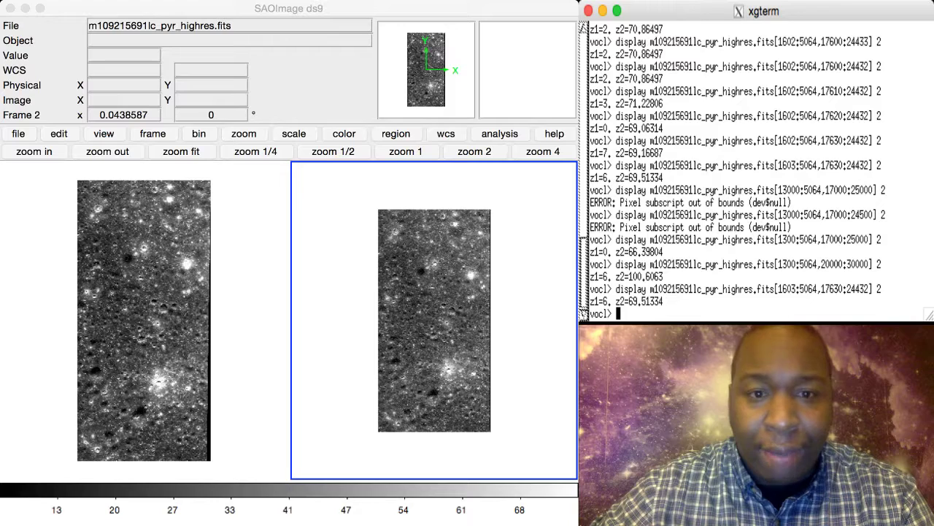
left_click(427, 233)
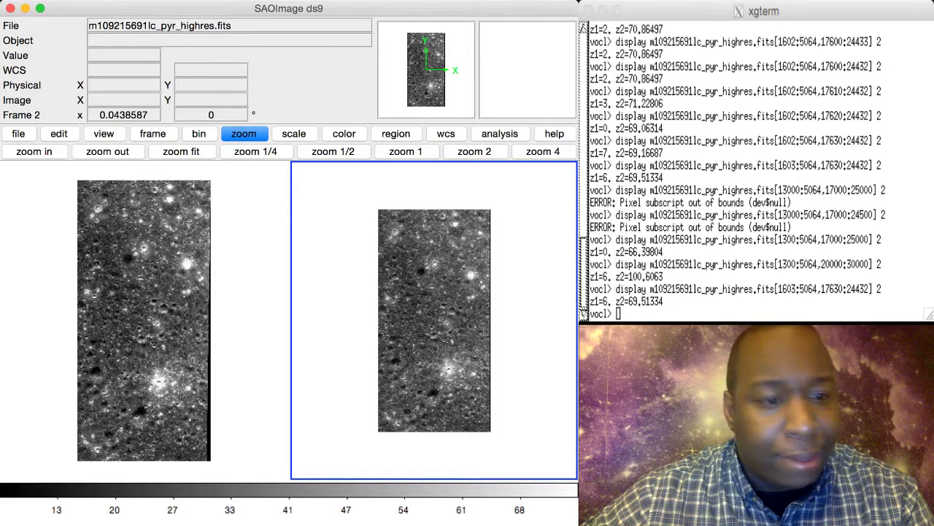
left_click(656, 306)
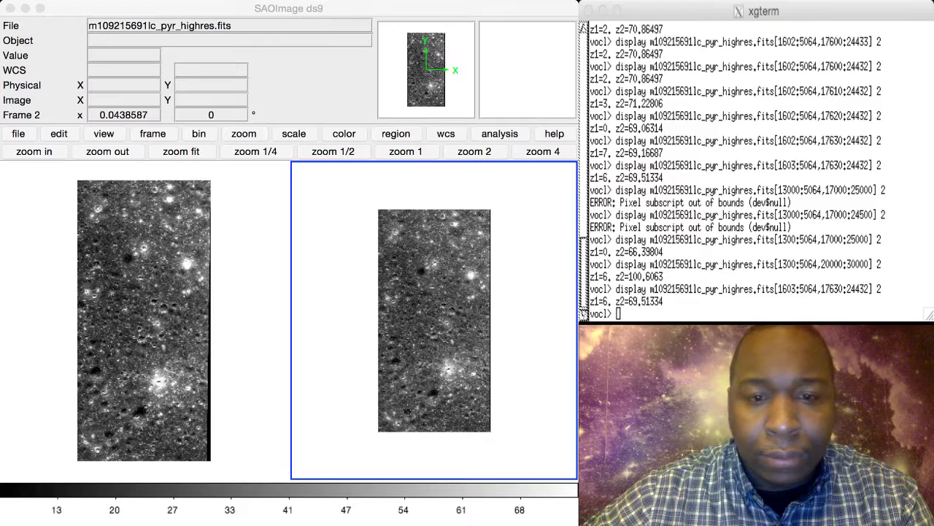
key("super+Tab")
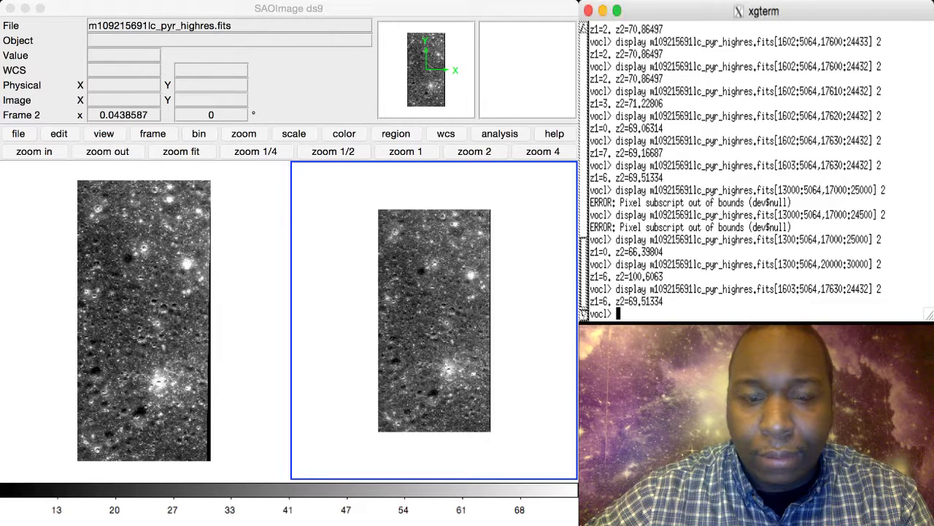
Step: Switch to ds9 and examine the corners of the section in frame 2 at zoom 1/4, 1/2 and 1 for their physical coordinates
key("super+Tab")
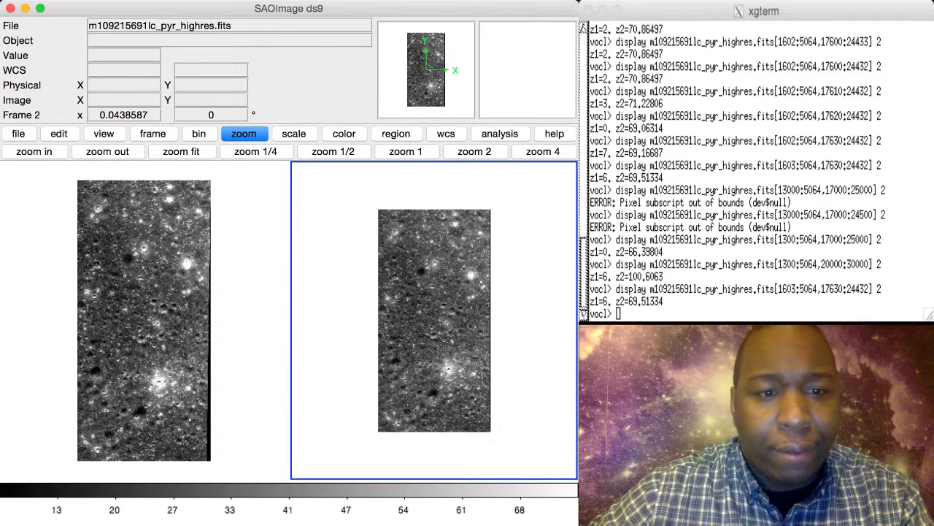
left_click(256, 151)
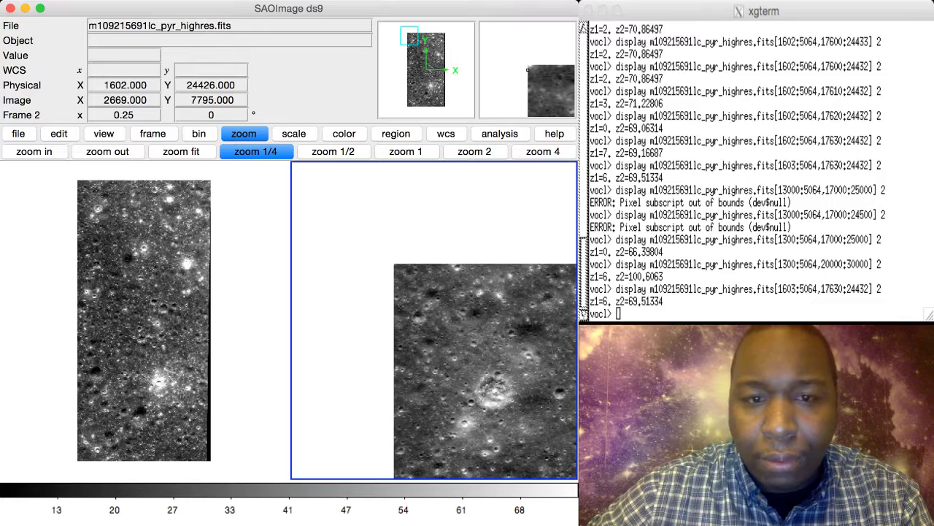
left_click(333, 151)
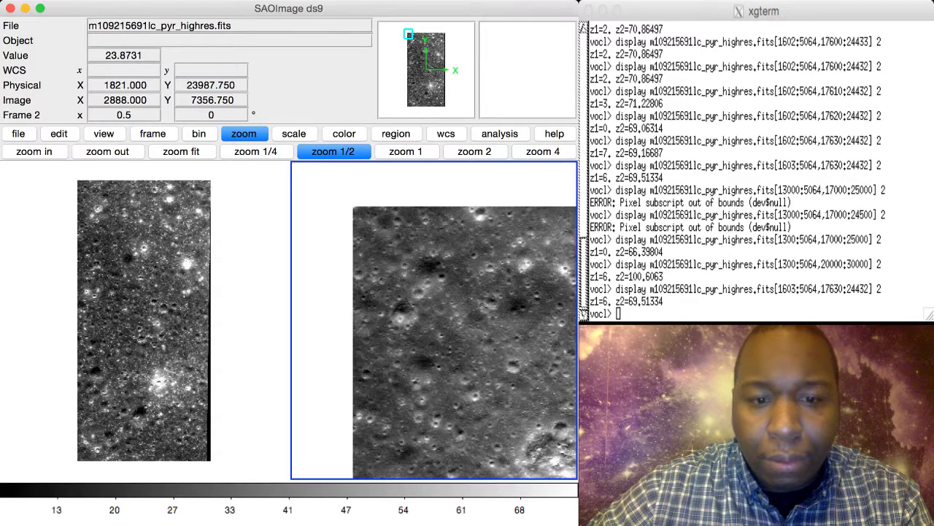
middle_click(406, 270)
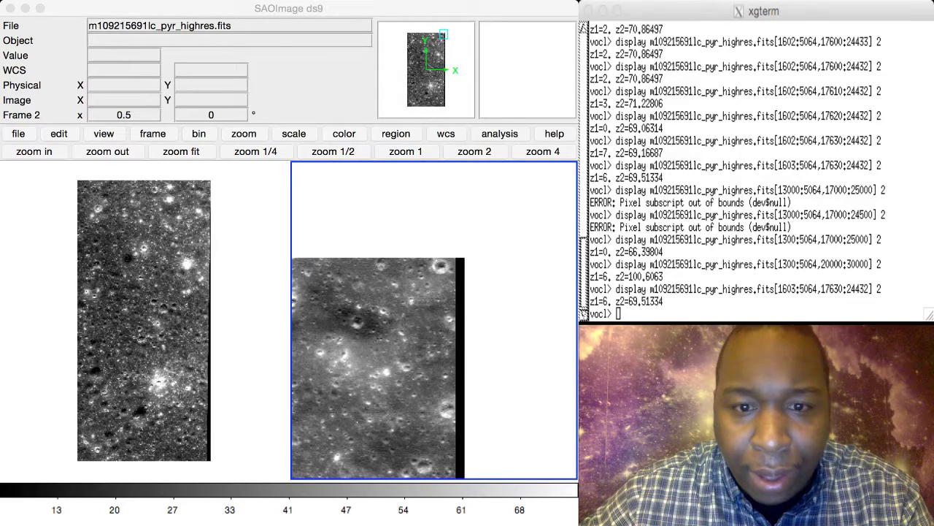
left_click(460, 263)
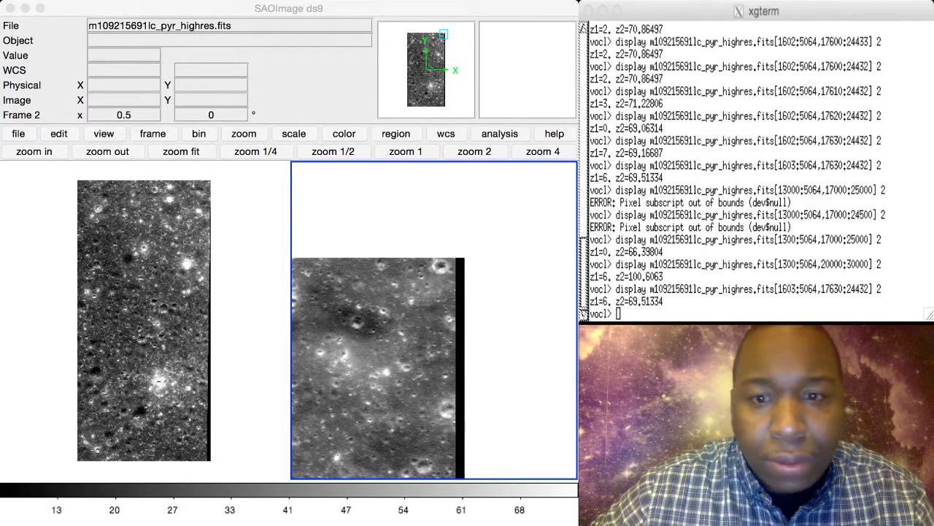
left_click(511, 262)
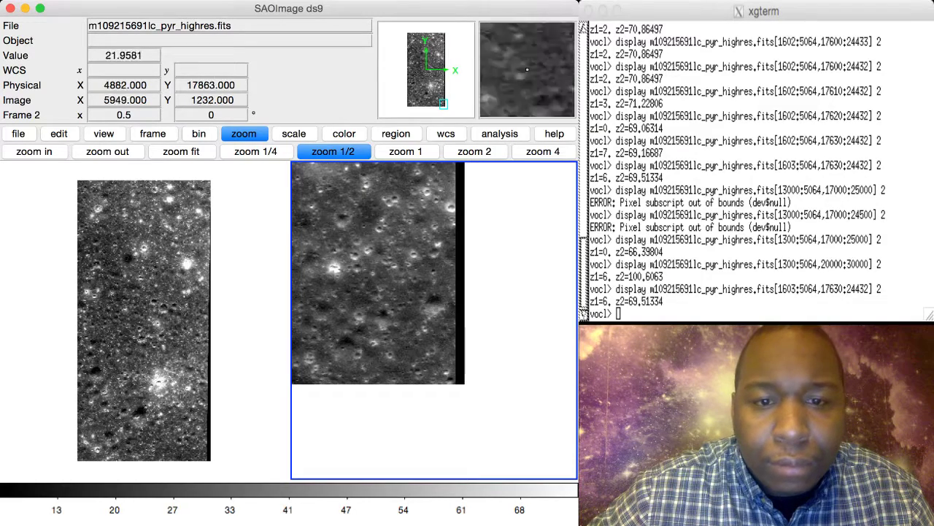
left_click(405, 151)
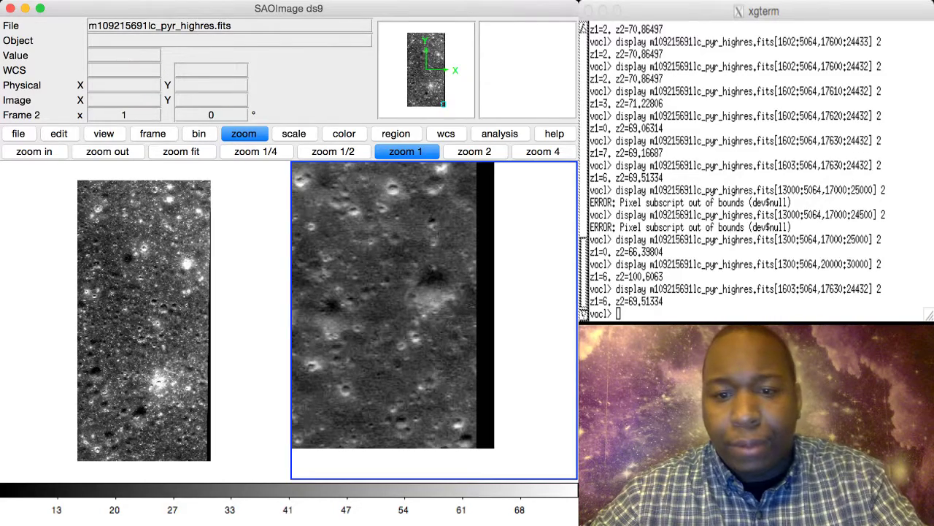
Step: Switch to the untitled text document and add the heading "Conversion Factors" after a blank line below the X and Y start and end values
key("super+Tab")
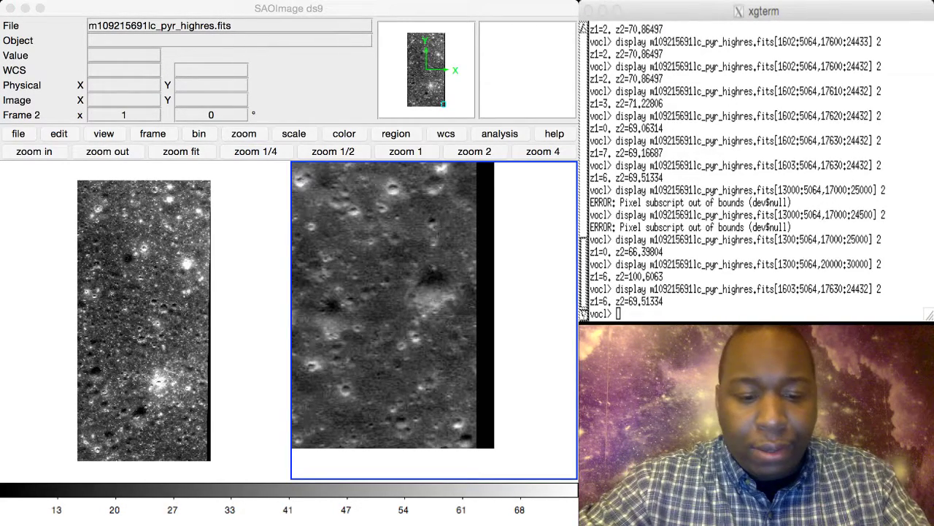
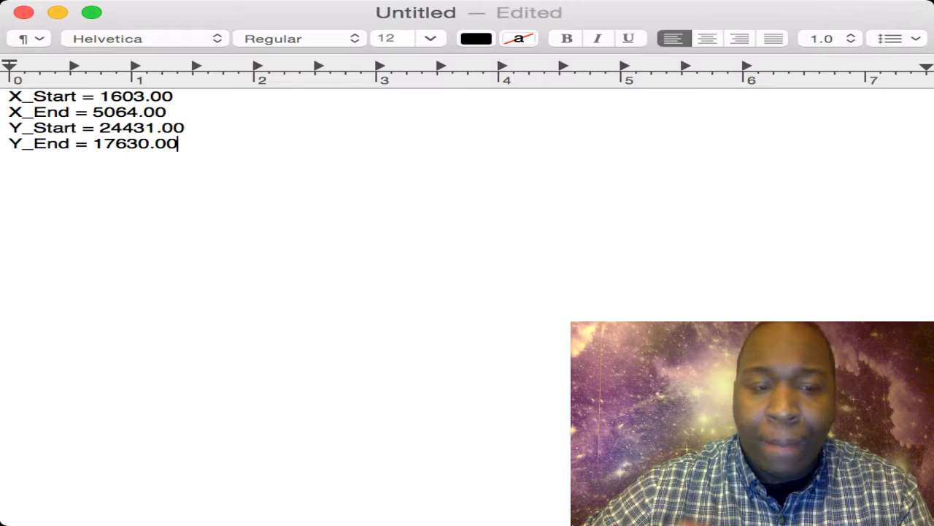
key("Return")
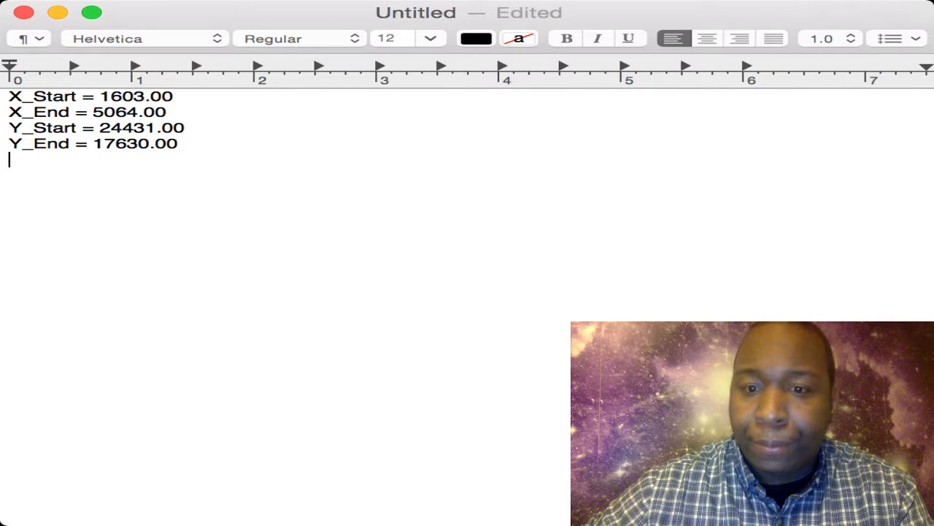
key("Return")
type("C")
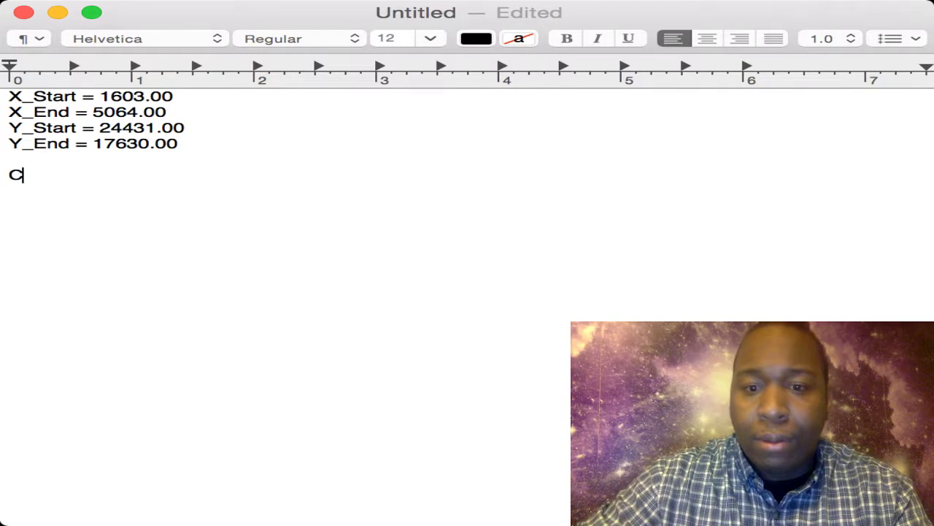
type("onversion")
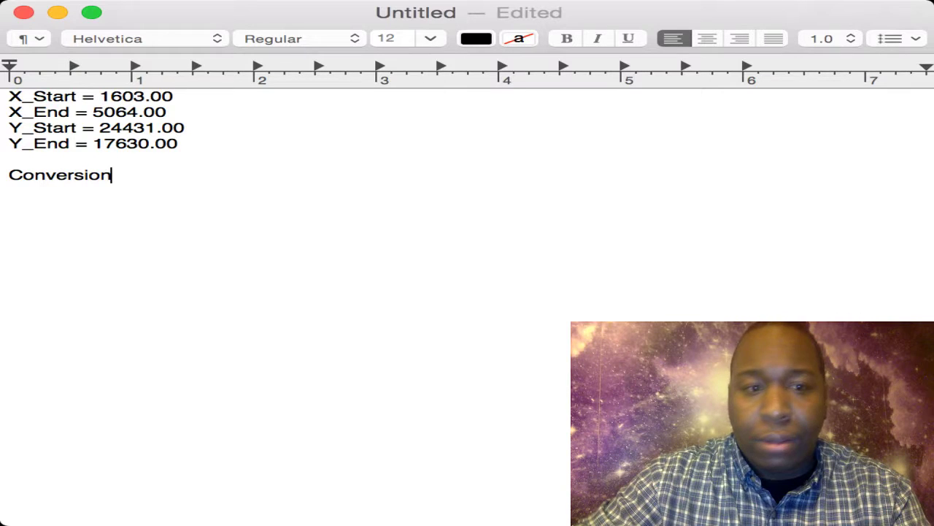
type(" Factor")
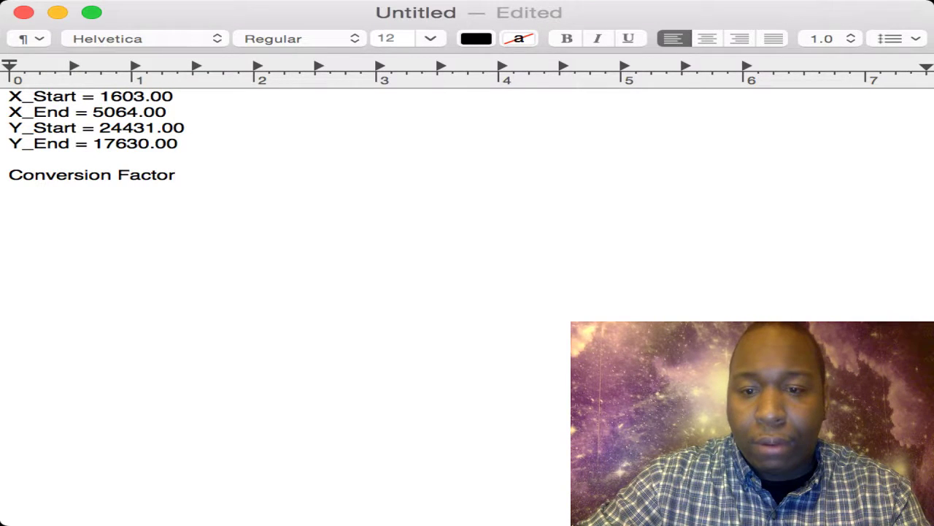
type("s")
key("Return")
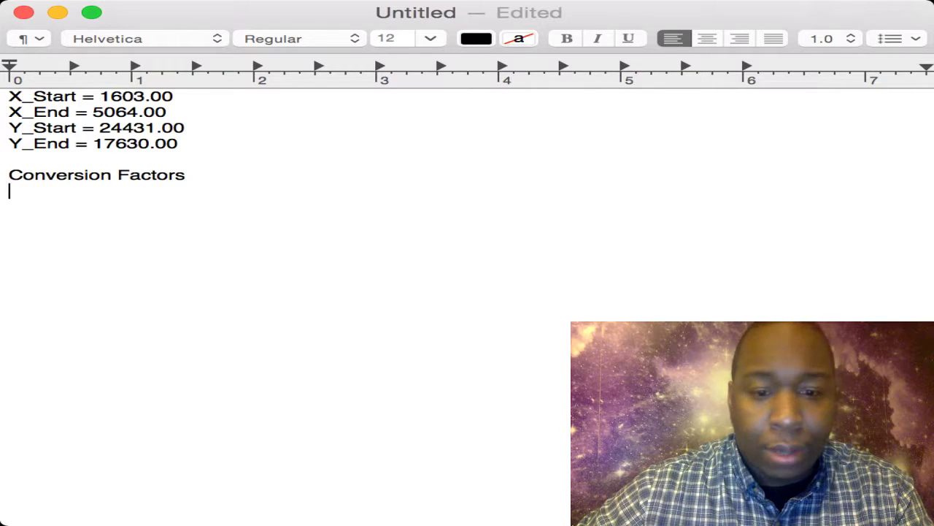
Step: Switch to the LROC Image Search page in Safari and enlarge the page
key("super+Tab")
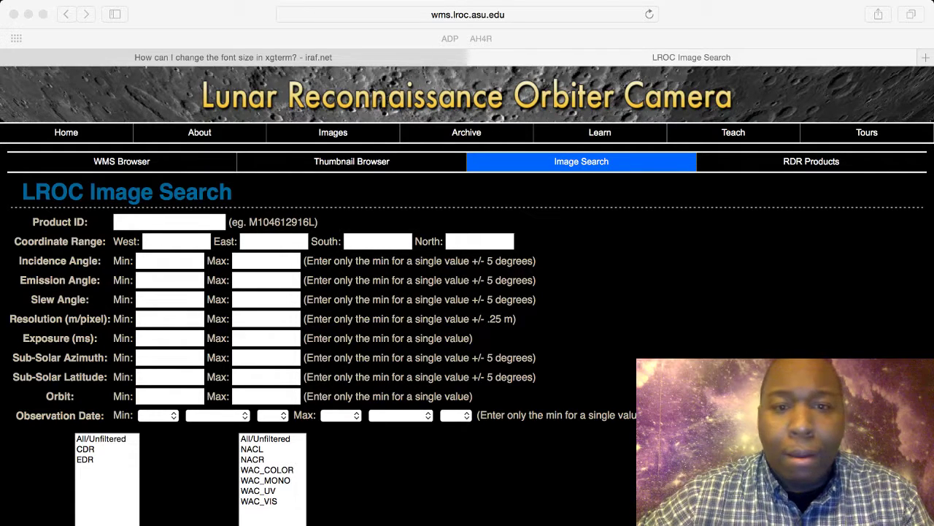
key("super+Tab")
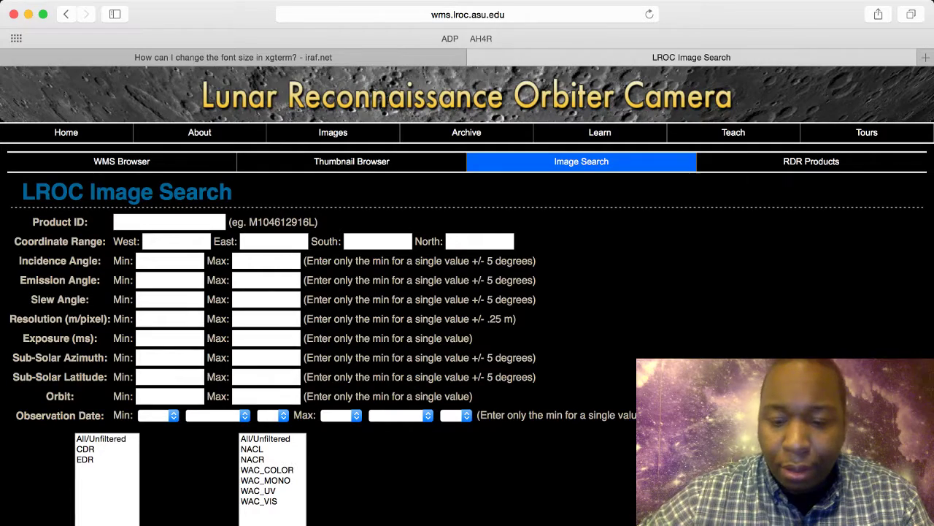
key("super+equal")
key("super+equal")
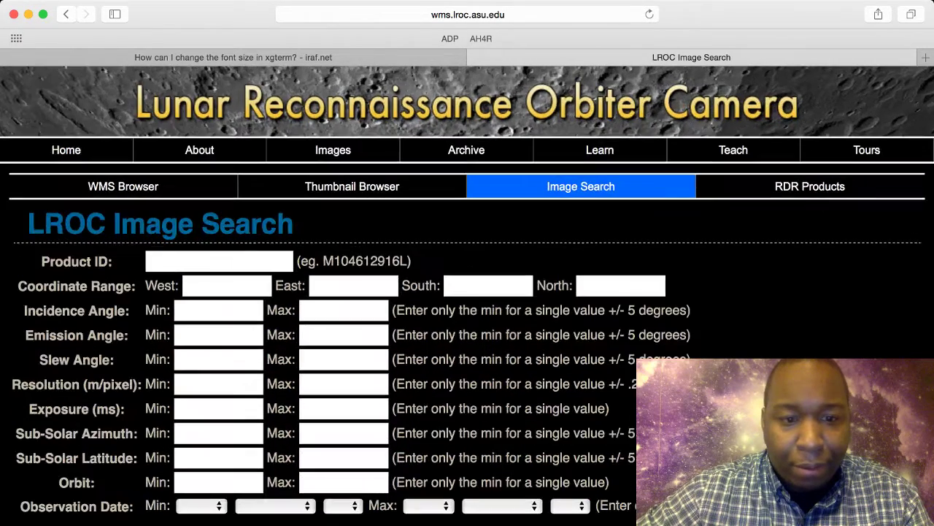
key("super+equal")
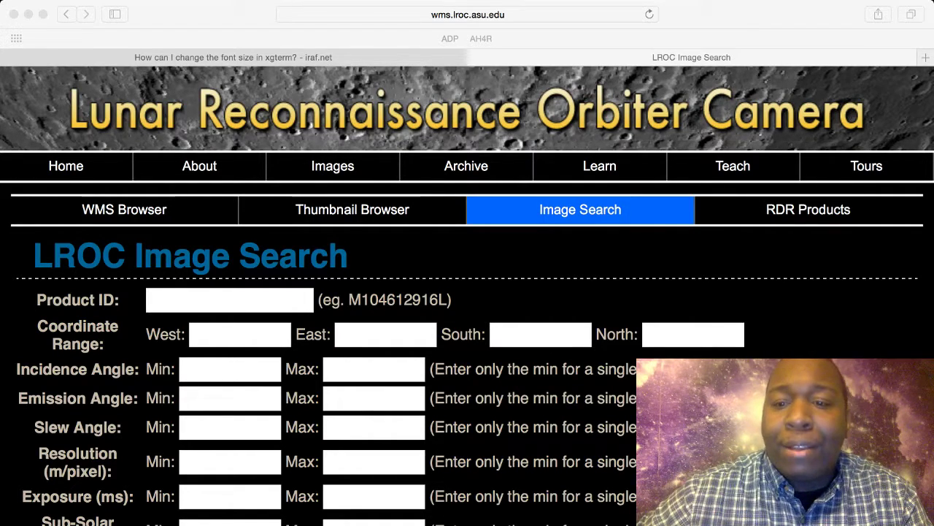
Step: Search the LROC image archive for the product ID M109215691L
key("super+Tab")
left_click(229, 299)
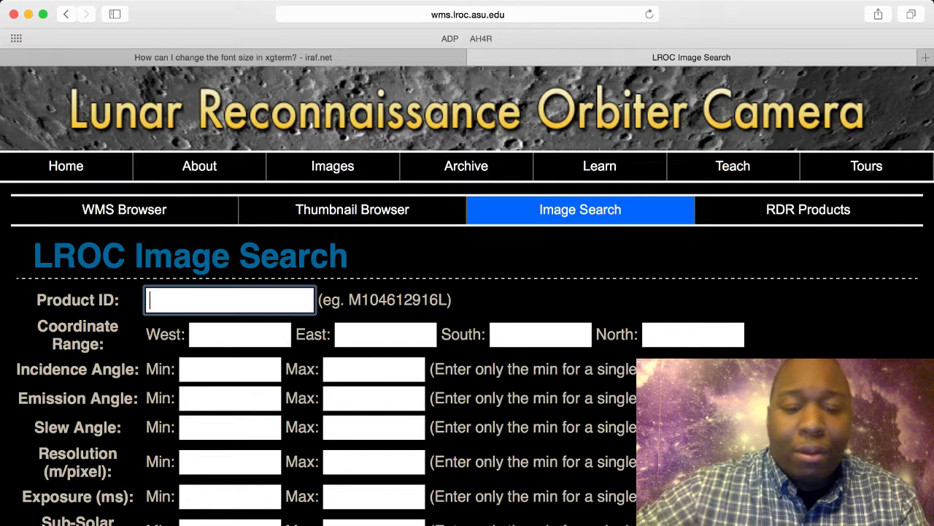
type("M109")
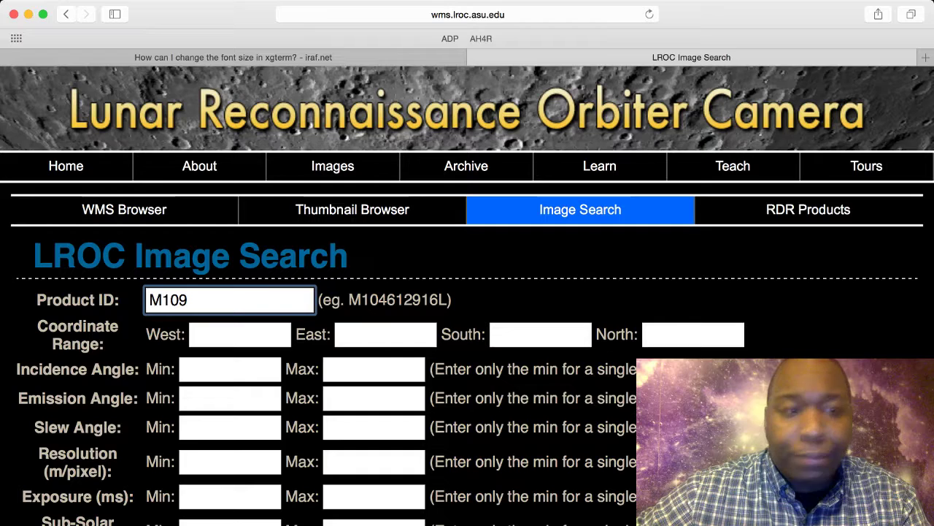
key("super+Tab")
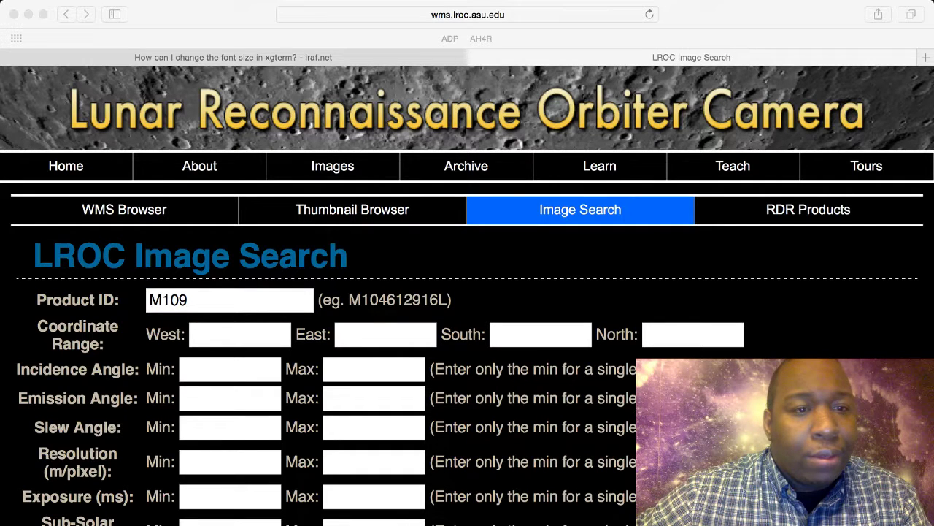
key("super+Tab")
type("215")
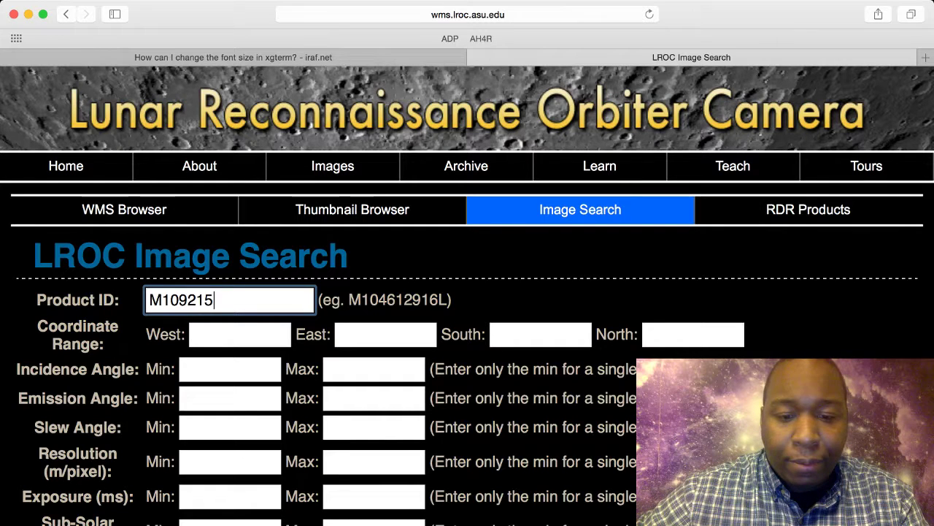
key("super+Tab")
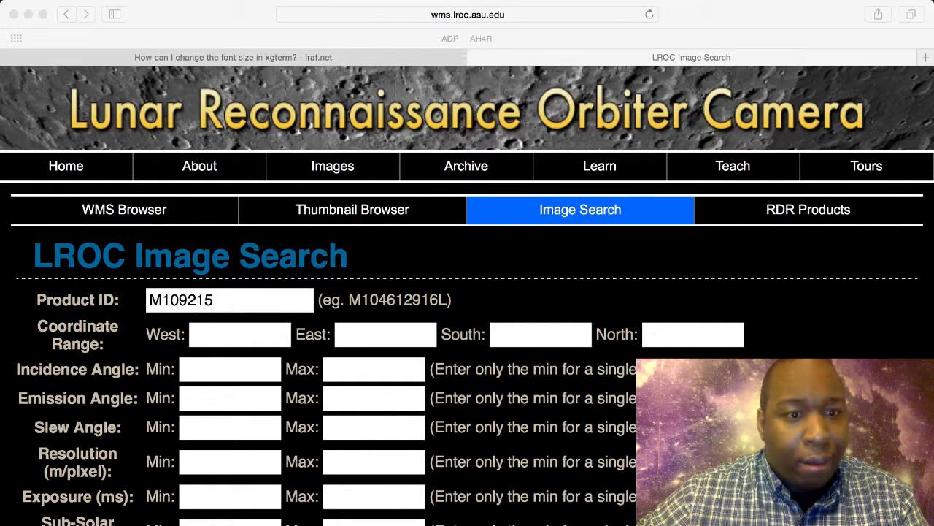
key("super+Tab")
type("6")
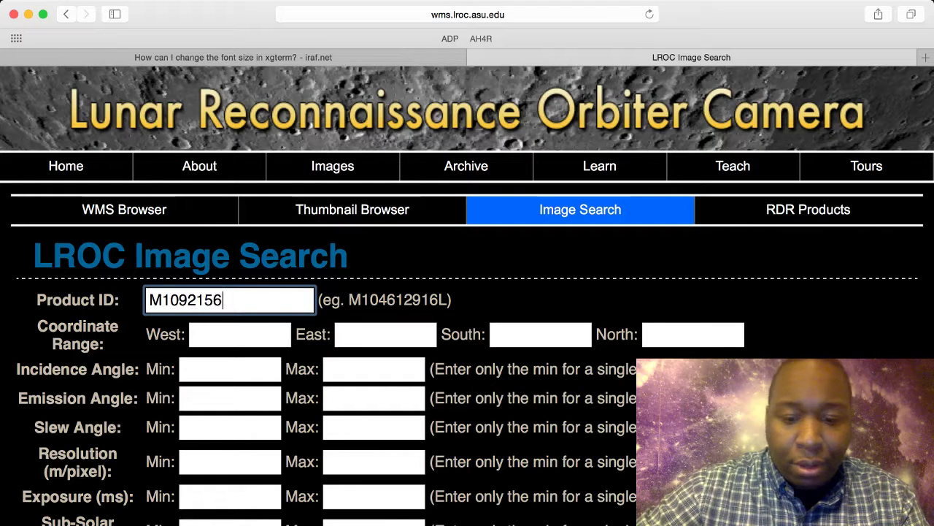
type("91LE")
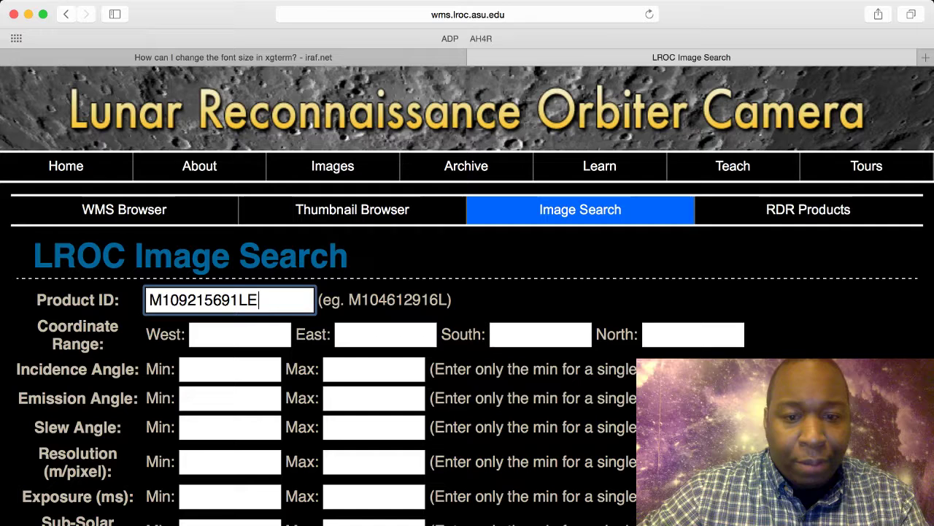
key("BackSpace")
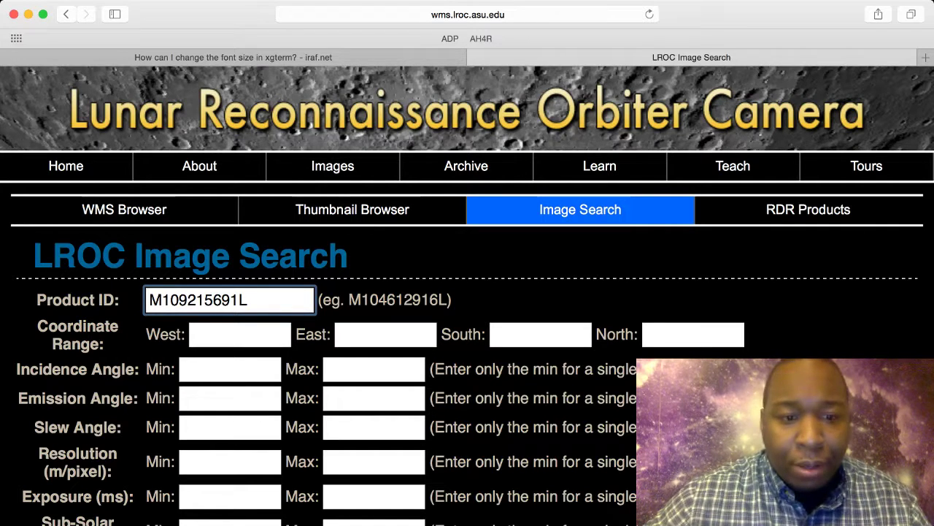
key("Return")
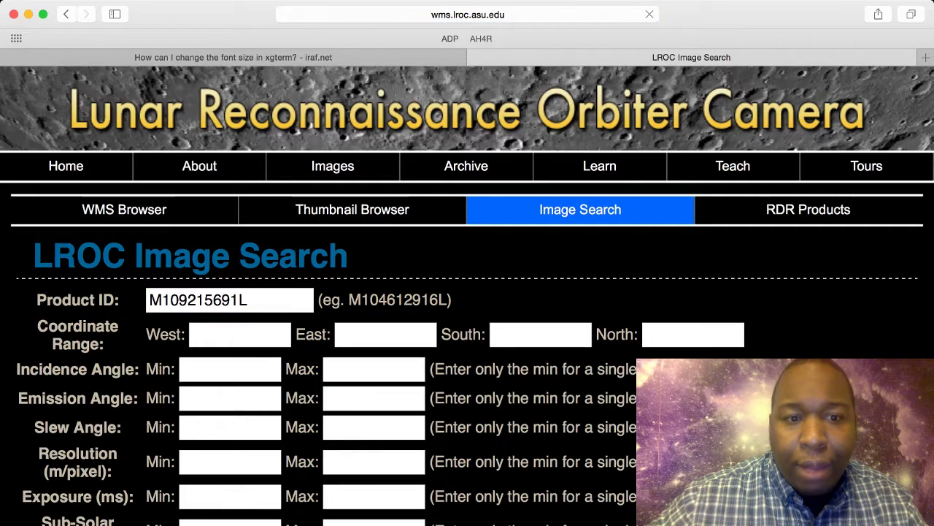
Step: Open the EDR product M109215691LE from the search results
scroll(467, 292, "down", 1)
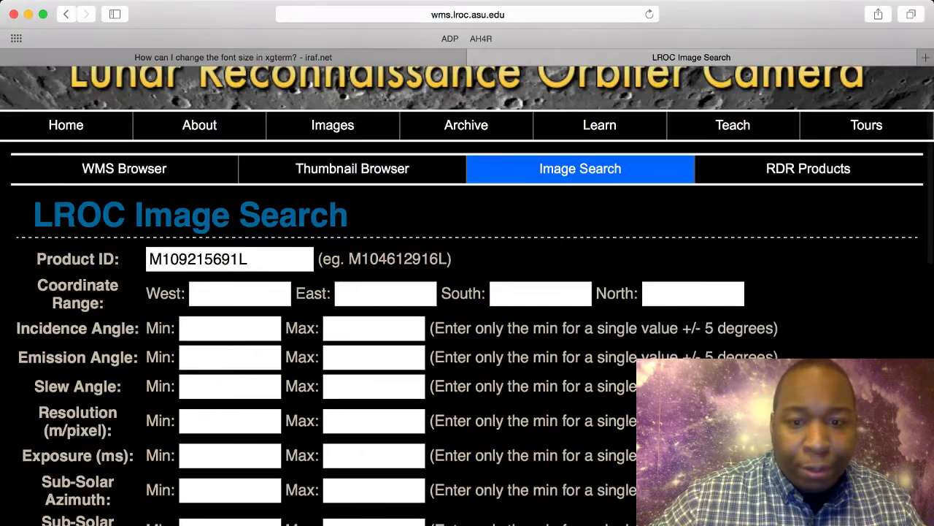
scroll(467, 292, "down", 15)
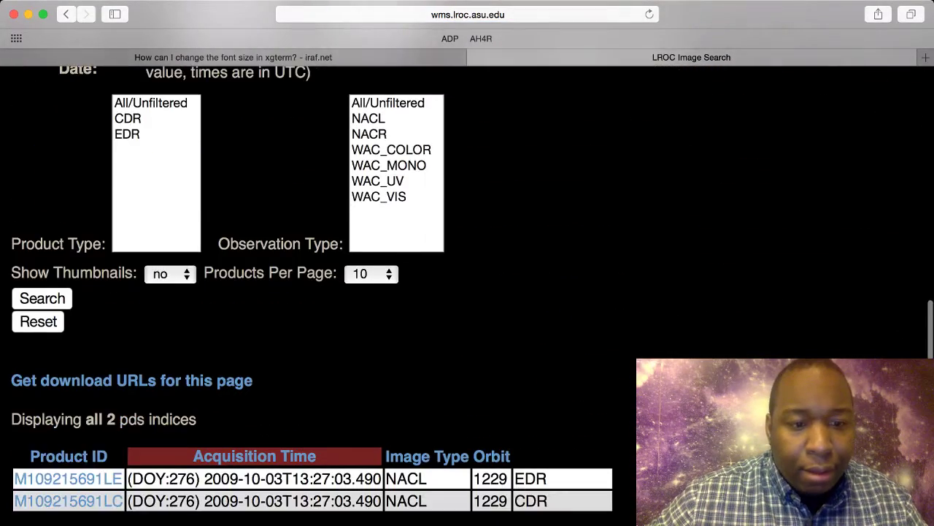
scroll(467, 292, "down", 3)
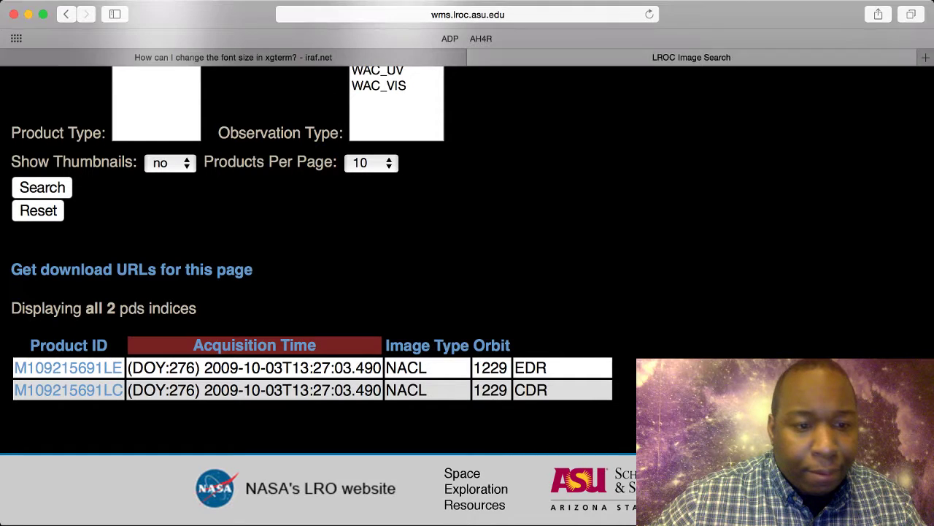
left_click(67, 367)
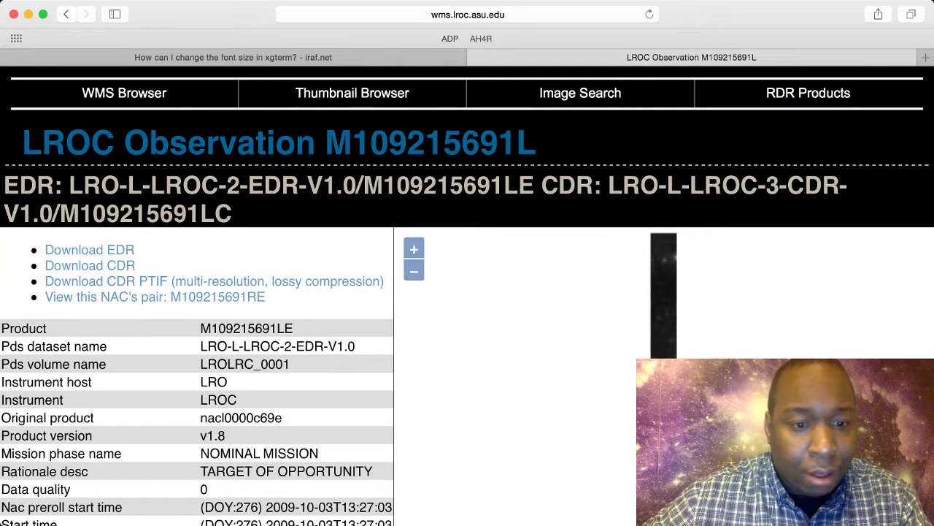
Step: Examine the observation's metadata table for the resolution and the corner latitudes and longitudes
scroll(197, 378, "down", 2)
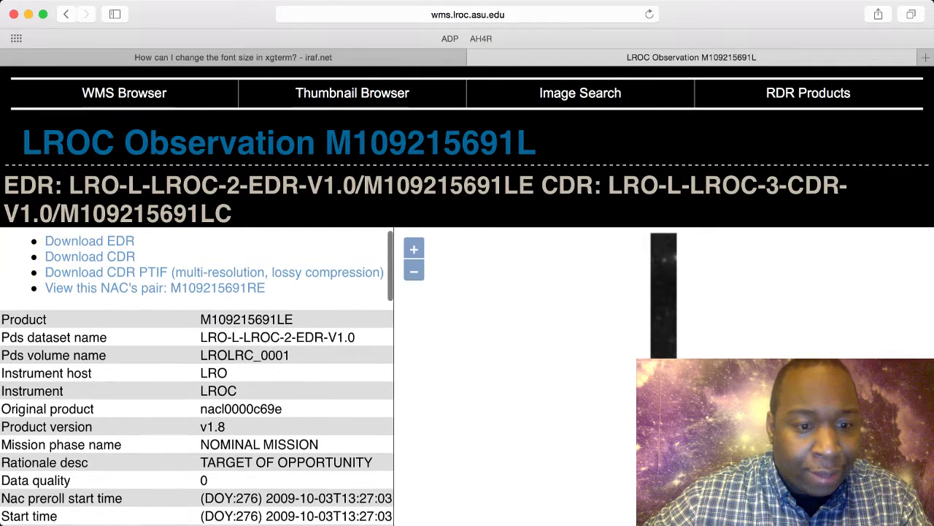
scroll(198, 378, "down", 10)
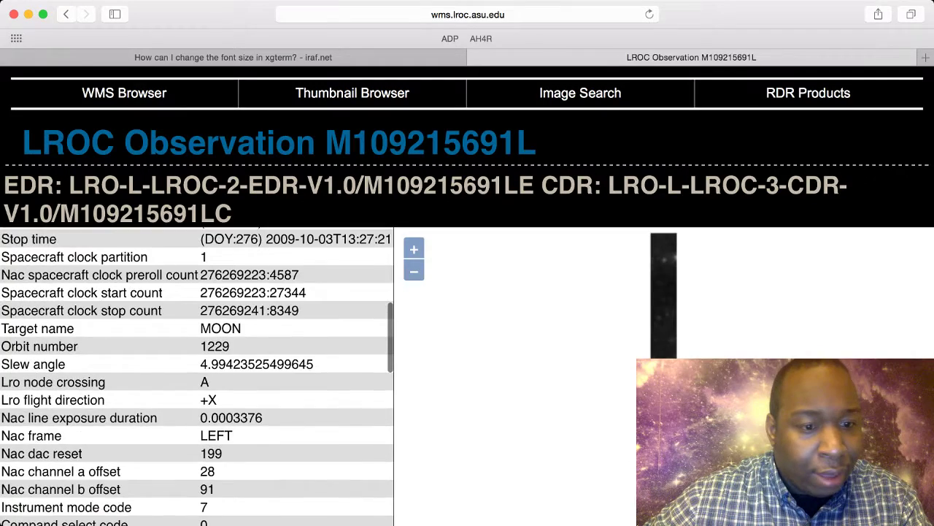
scroll(197, 378, "down", 11)
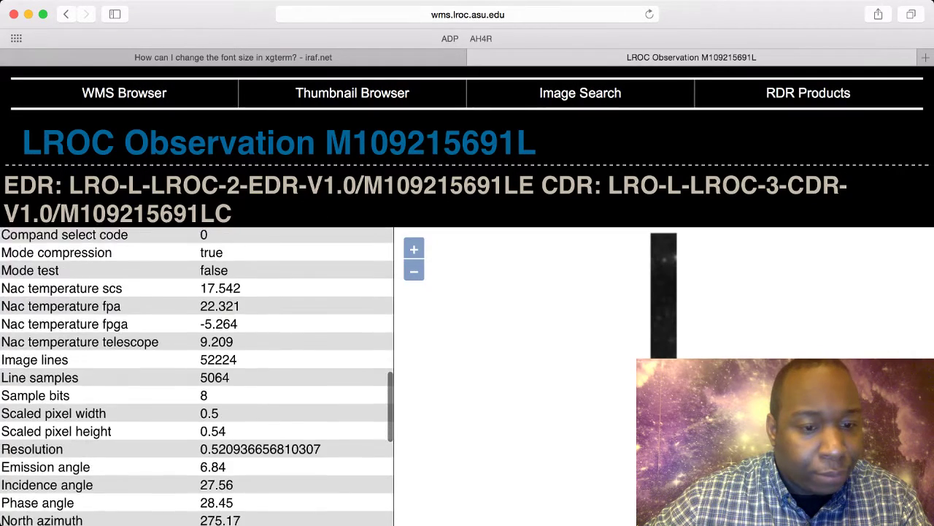
scroll(197, 378, "down", 5)
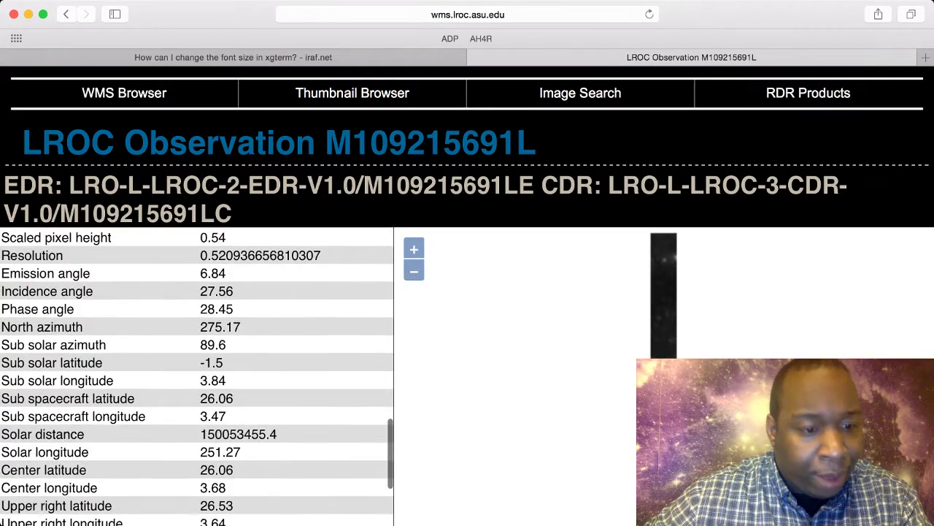
scroll(197, 378, "down", 4)
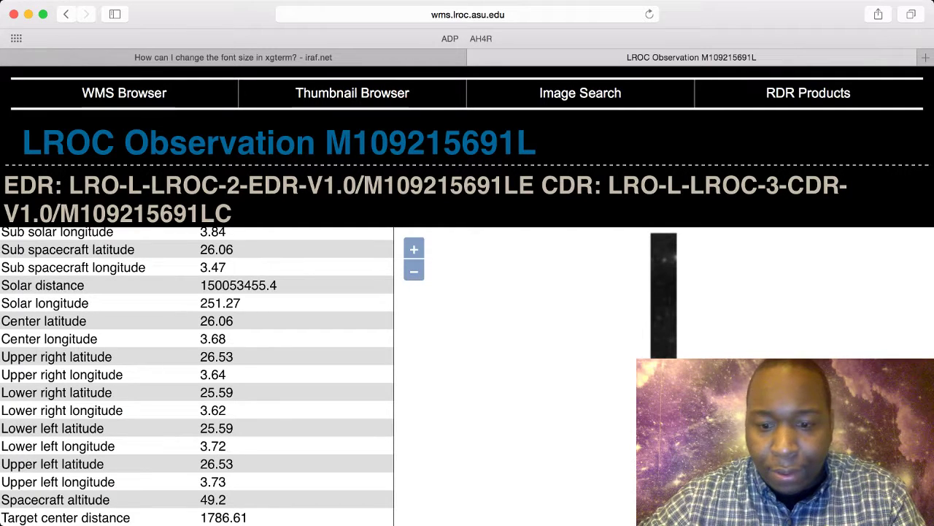
key("super+Tab")
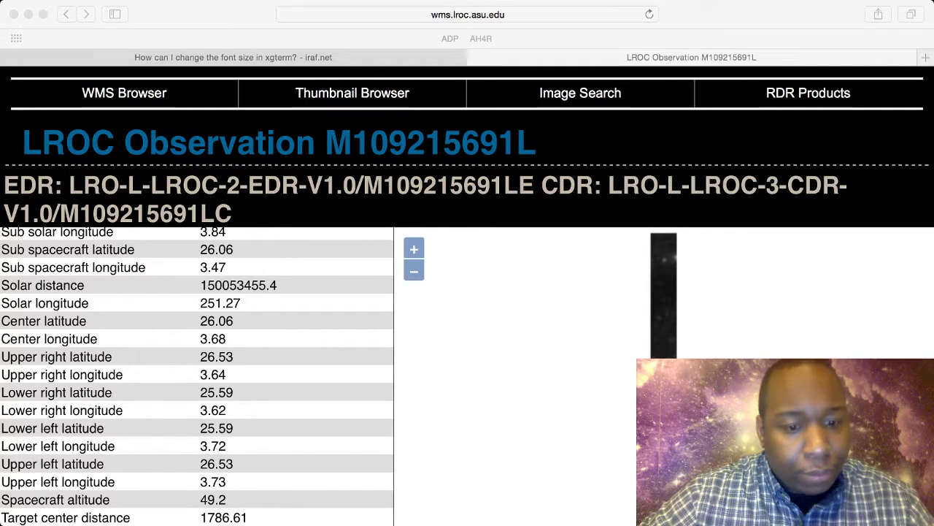
key("super+Tab")
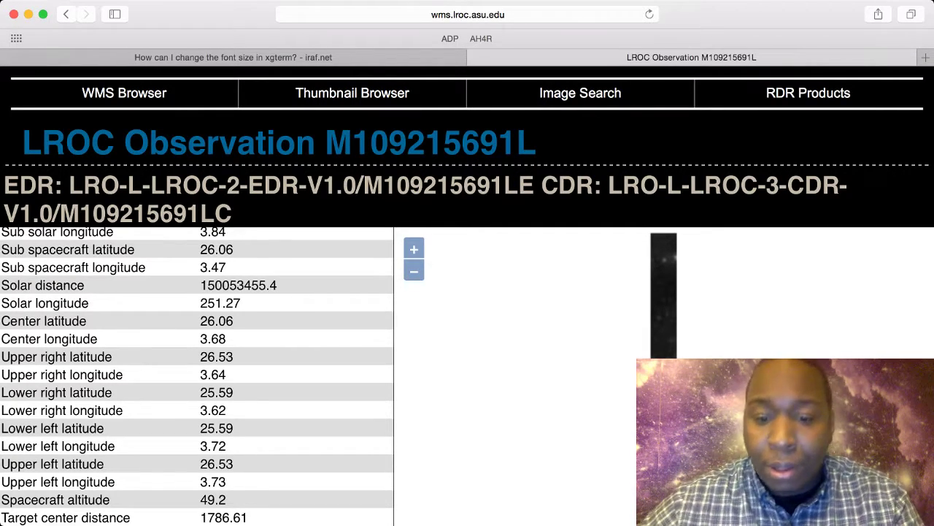
key("super+Tab")
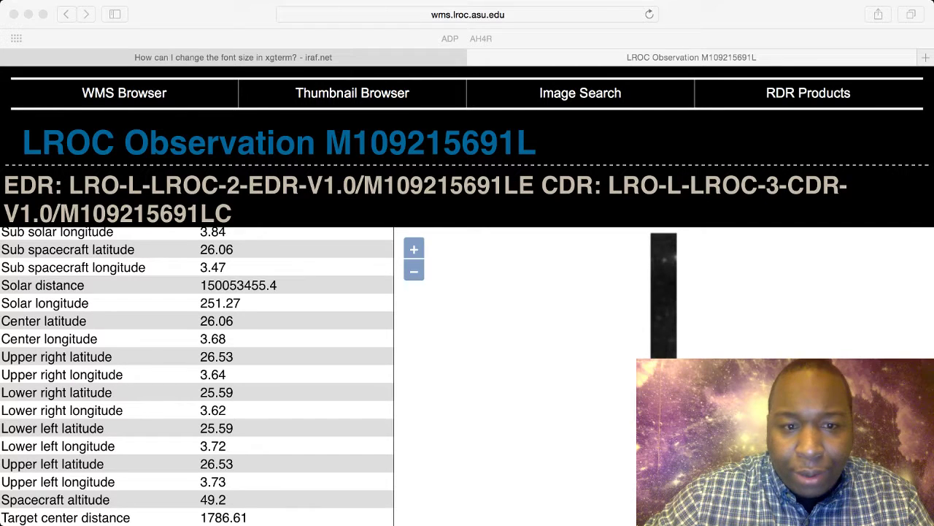
key("super+Tab")
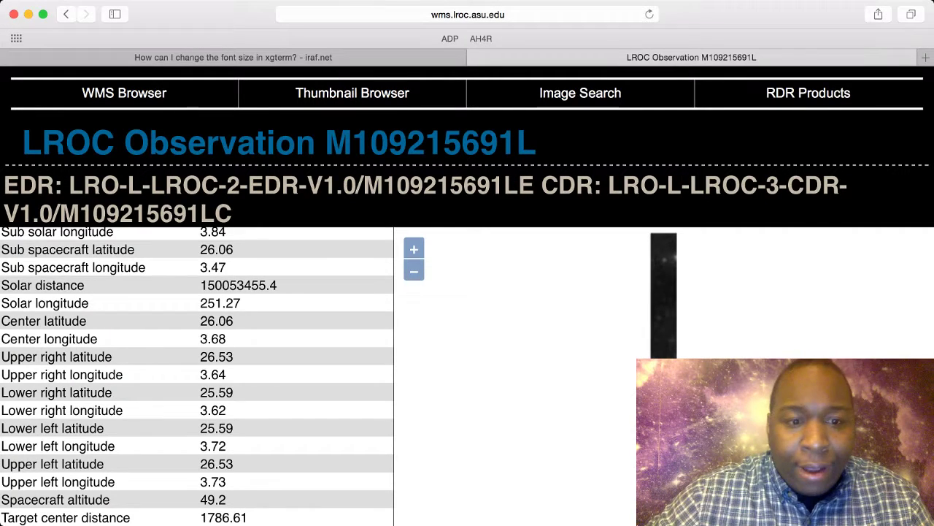
Step: Find the Image lines and Line samples rows in the metadata table and highlight both with their values
scroll(197, 376, "up", 15)
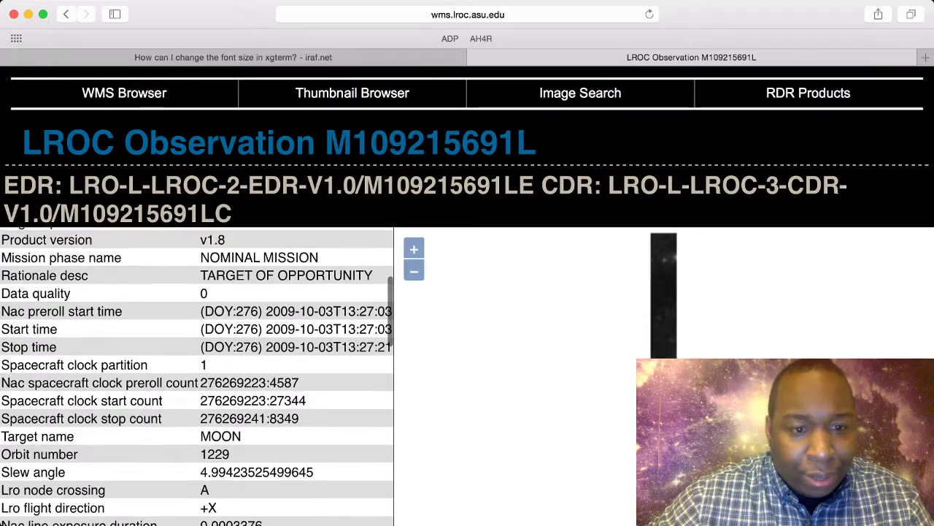
scroll(197, 376, "down", 5)
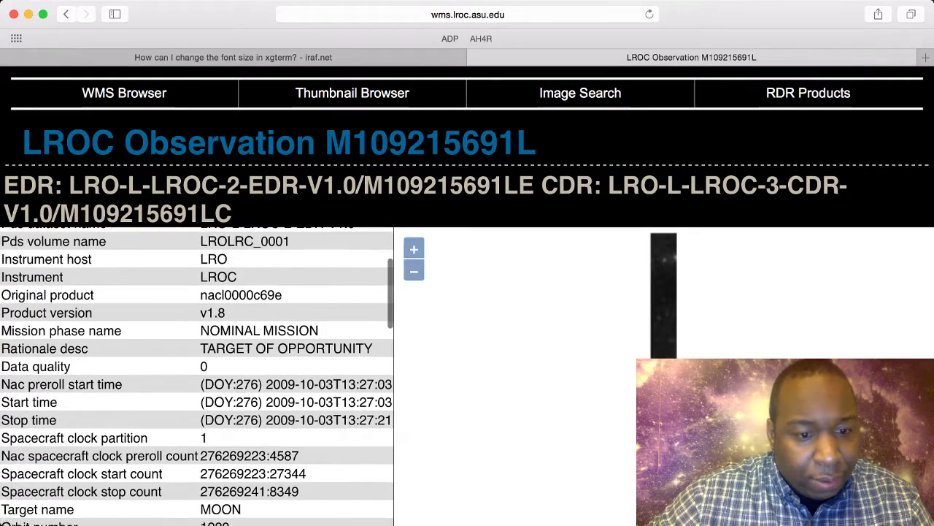
scroll(197, 376, "down", 8)
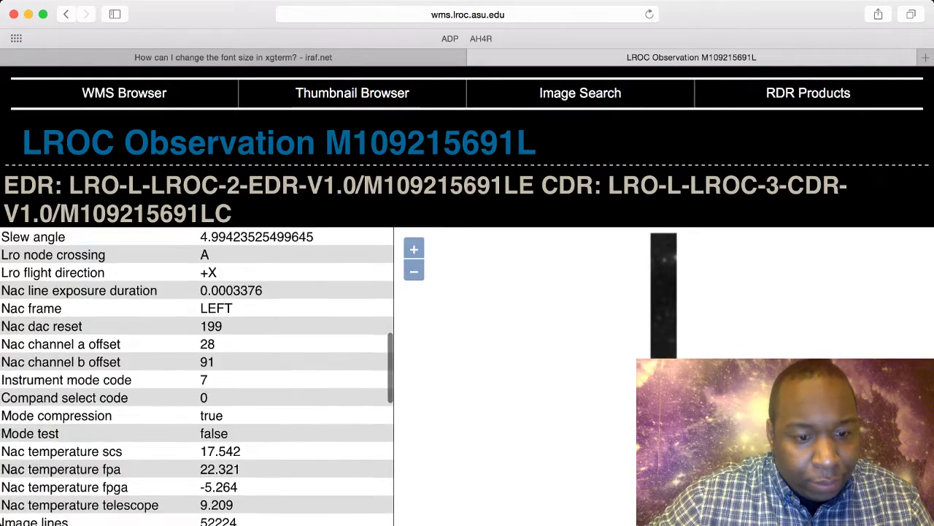
scroll(198, 376, "down", 3)
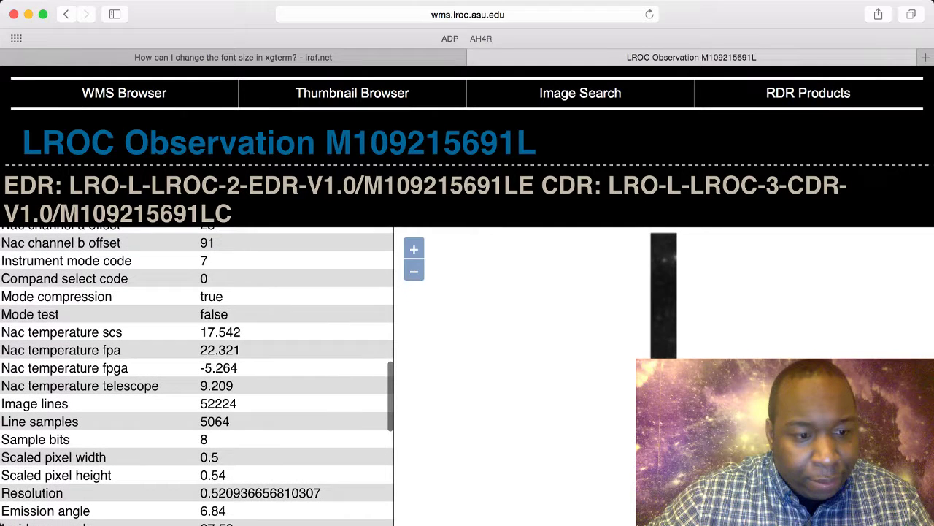
left_click_drag(14, 404, 79, 421)
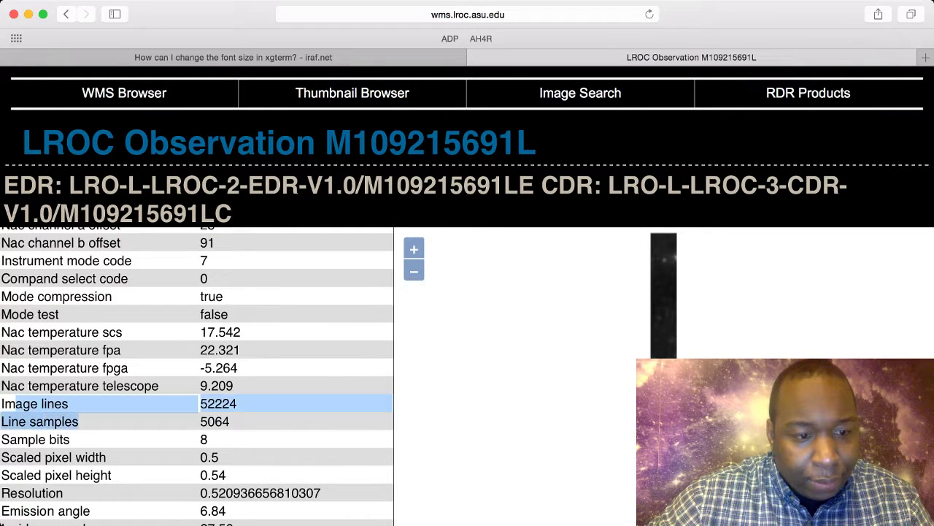
left_click_drag(2, 404, 230, 421)
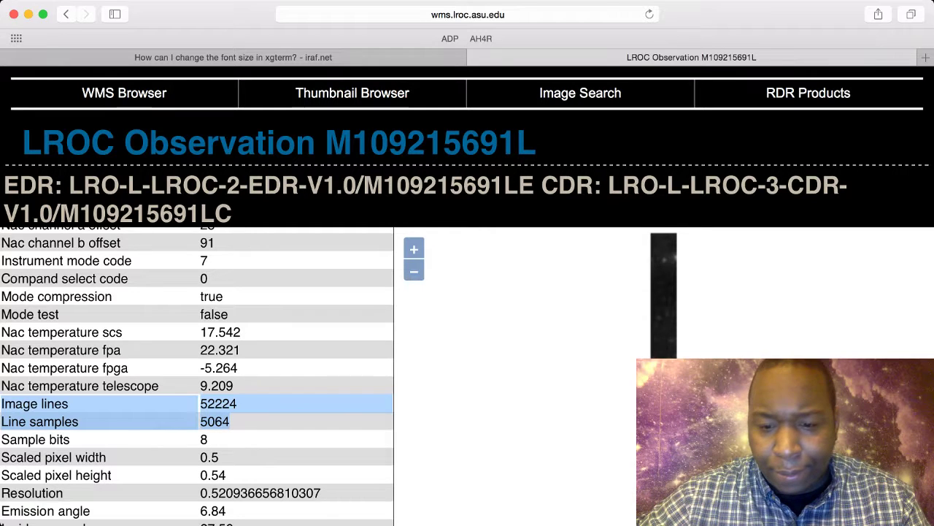
Step: Switch to the untitled text document, complete the LAT RANGE line with 0.94, and place the cursor at the end of the LONG RANGE line
key("super+Tab")
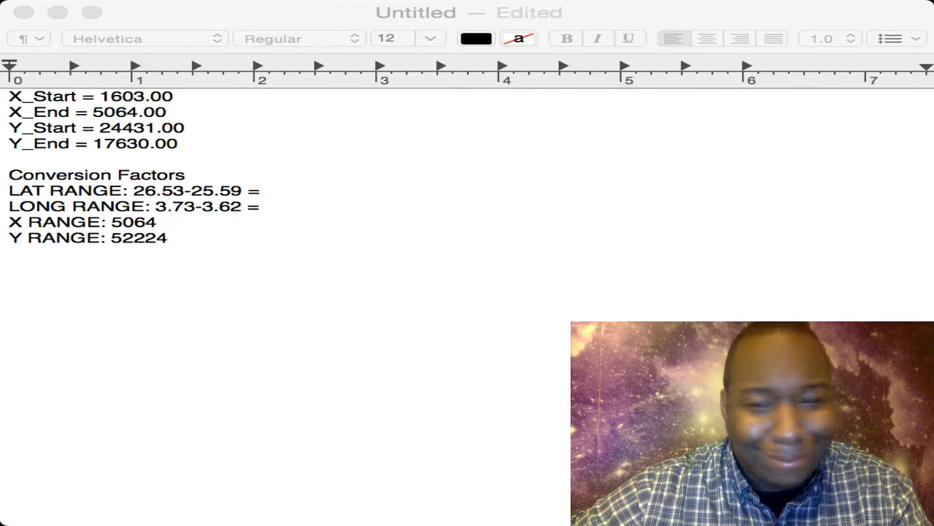
left_click(262, 190)
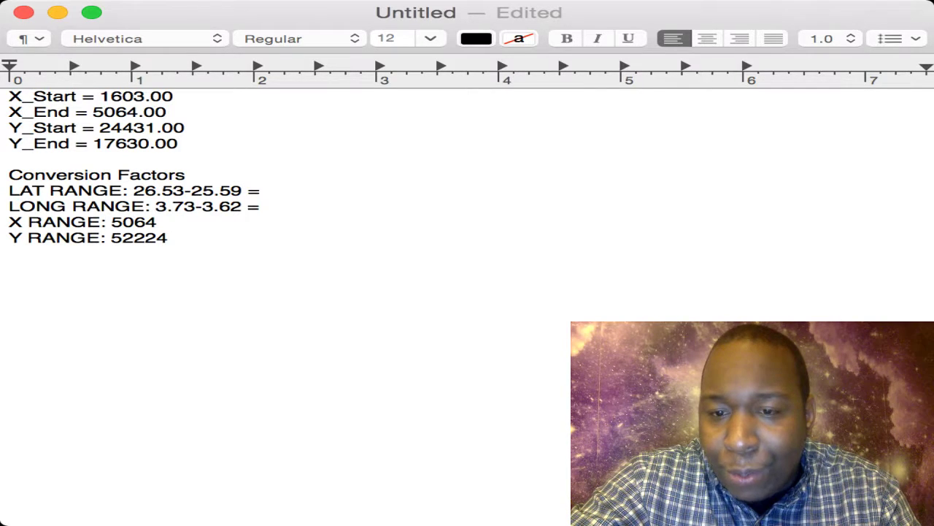
type("0.")
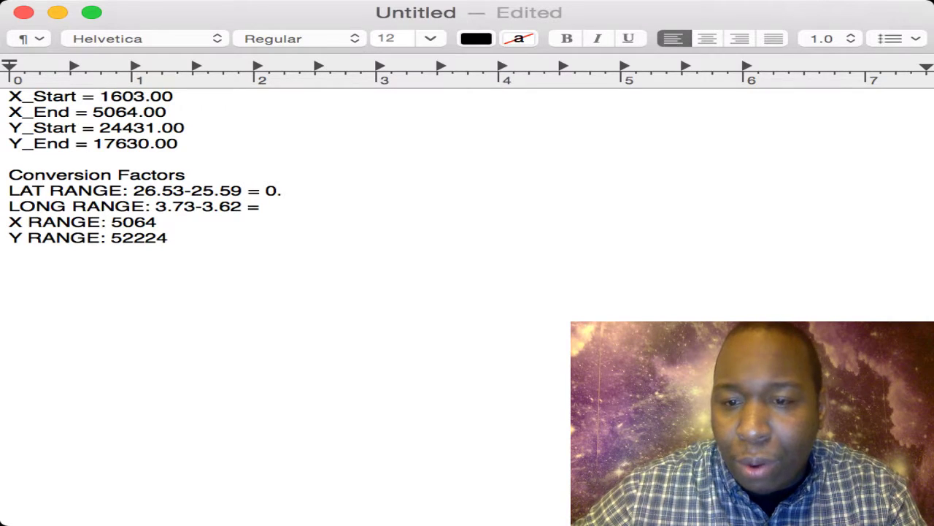
key("Left")
key("BackSpace")
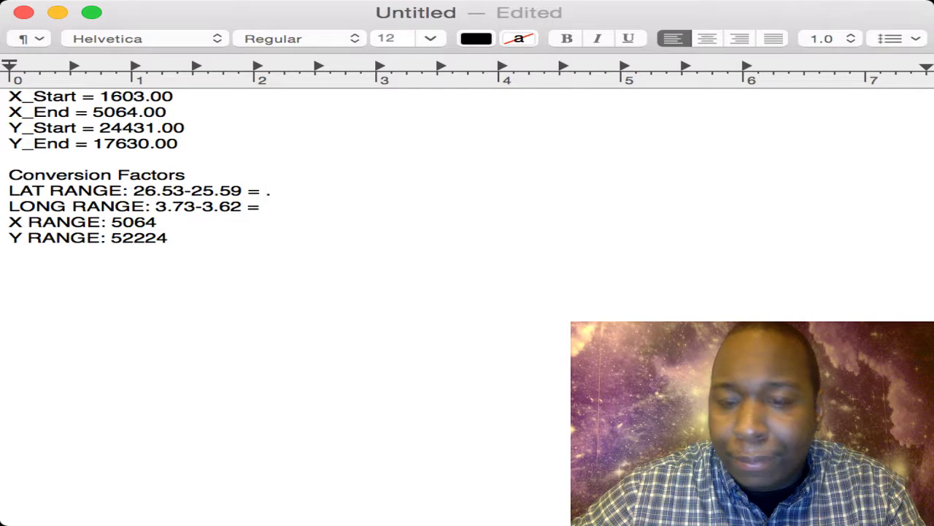
type("0")
key("Right")
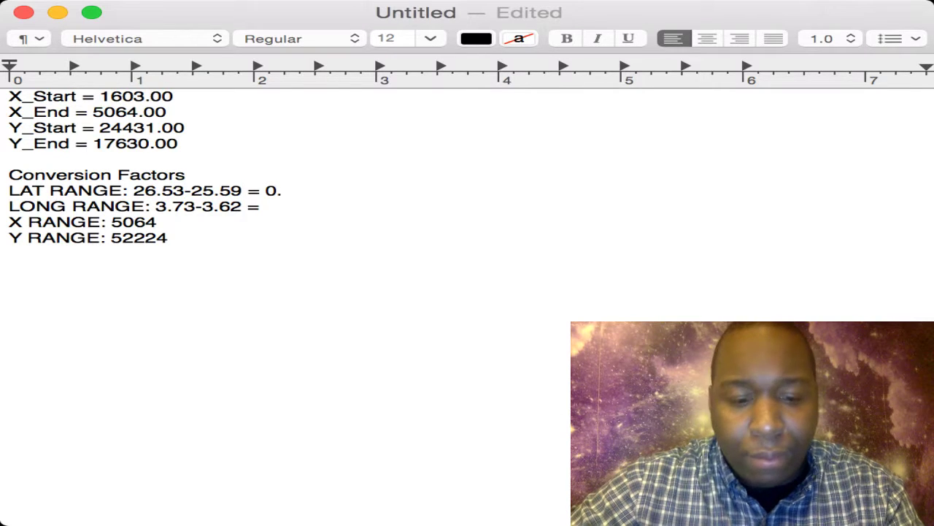
type("93")
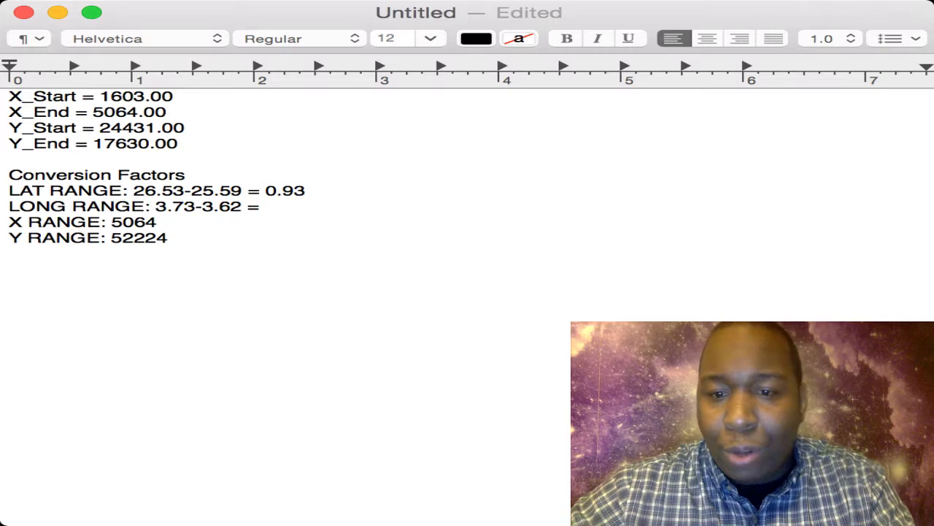
left_click(312, 191)
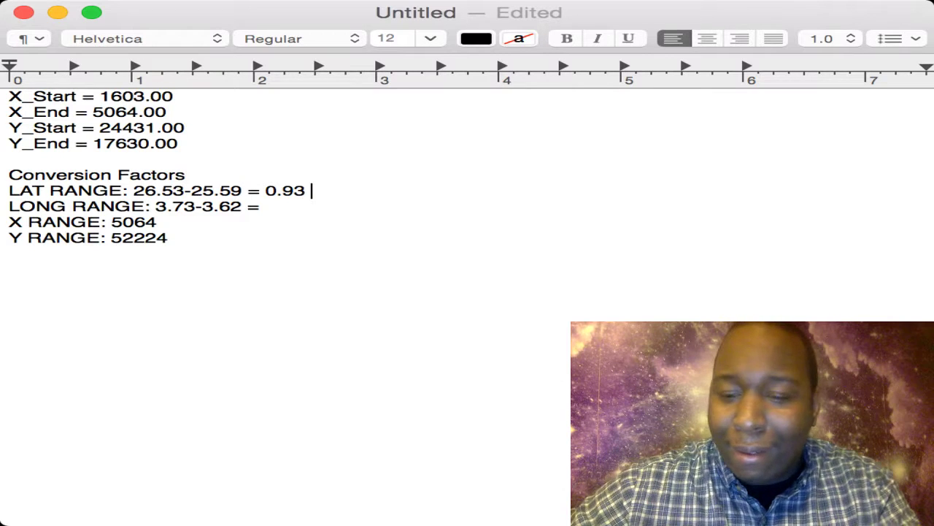
key("BackSpace")
key("BackSpace")
type("4")
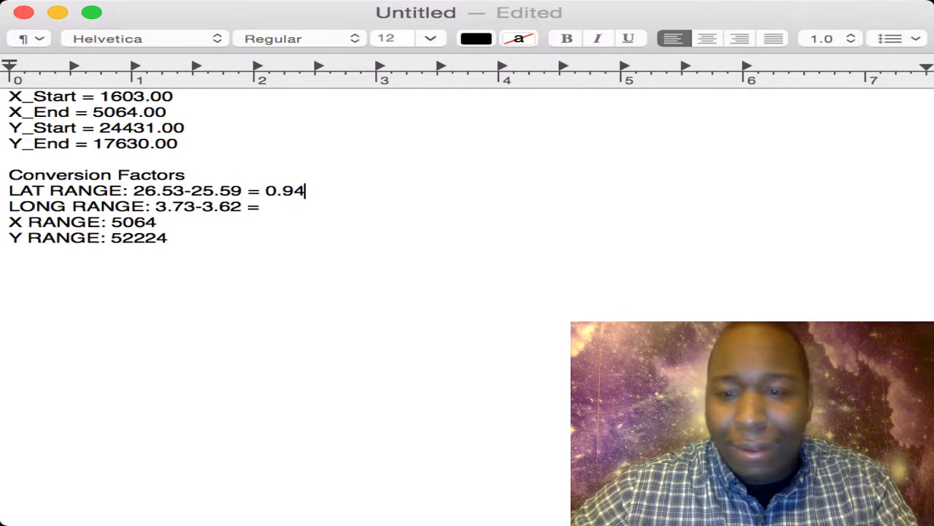
left_click(259, 206)
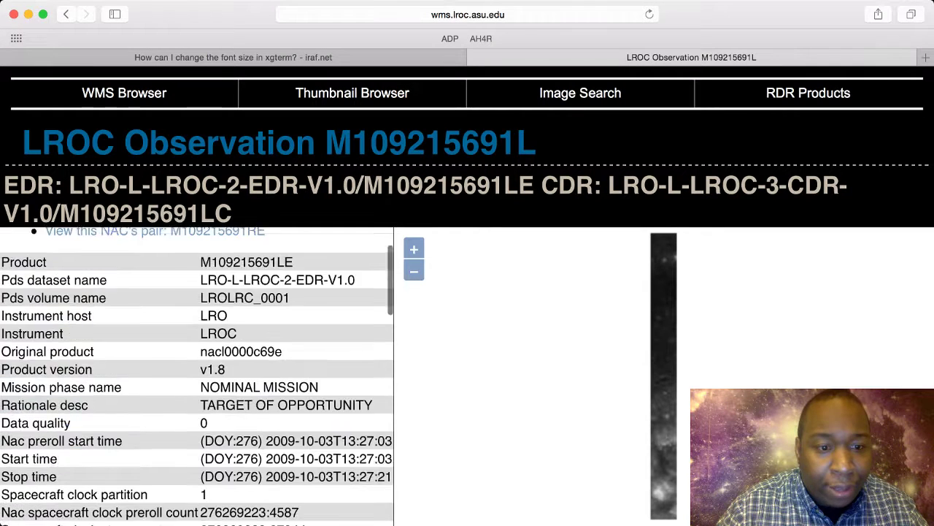
Step: Search Google for "pushbroom sensor" in a new Safari tab beside the LROC observation page
scroll(197, 376, "up", 10)
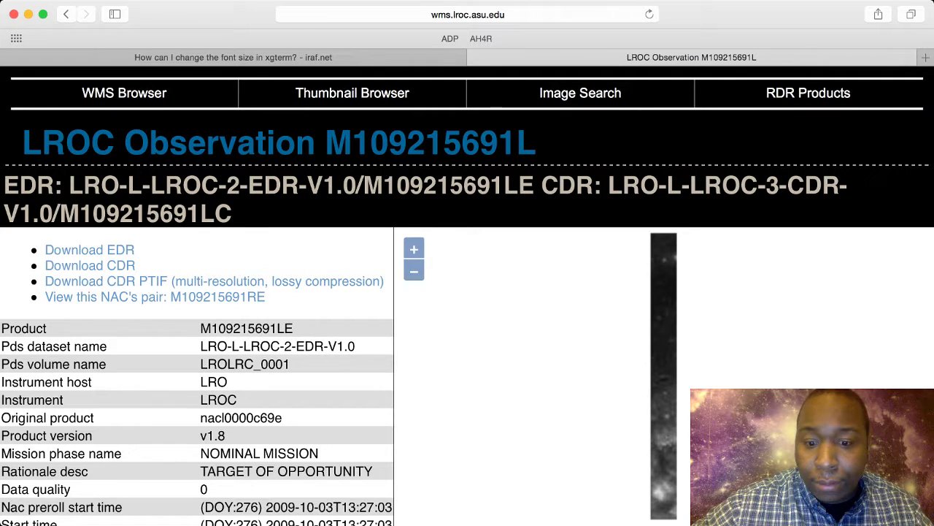
key("super+Tab")
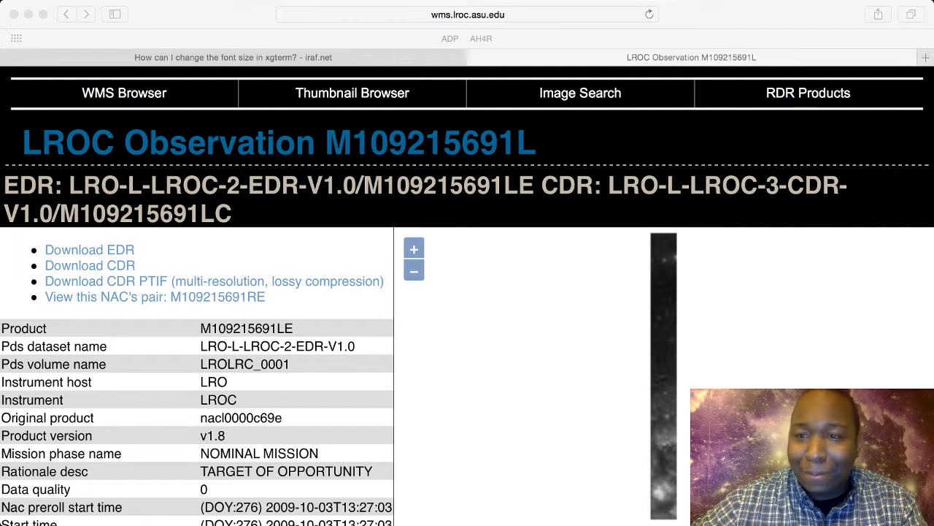
key("super+t")
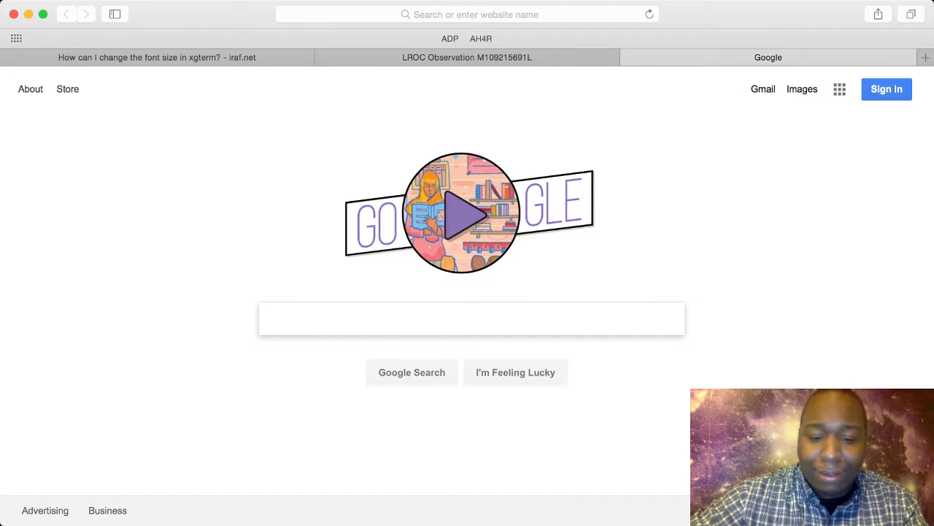
type("PUSH")
key("BackSpace")
key("BackSpace")
key("BackSpace")
key("BackSpace")
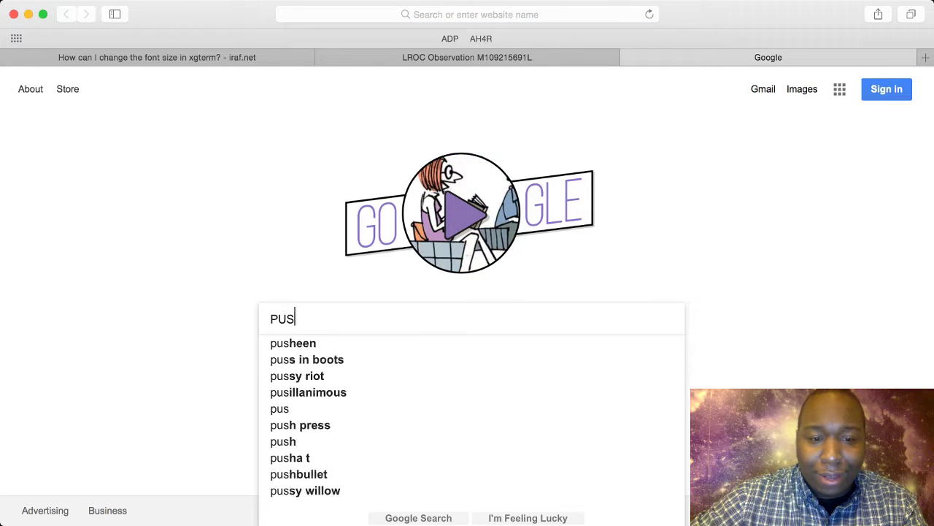
type("push")
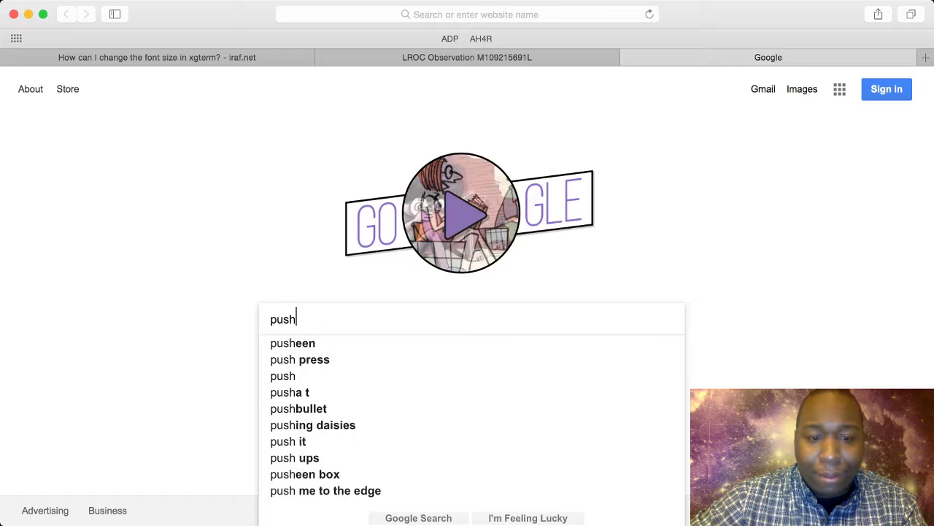
type("broom sen")
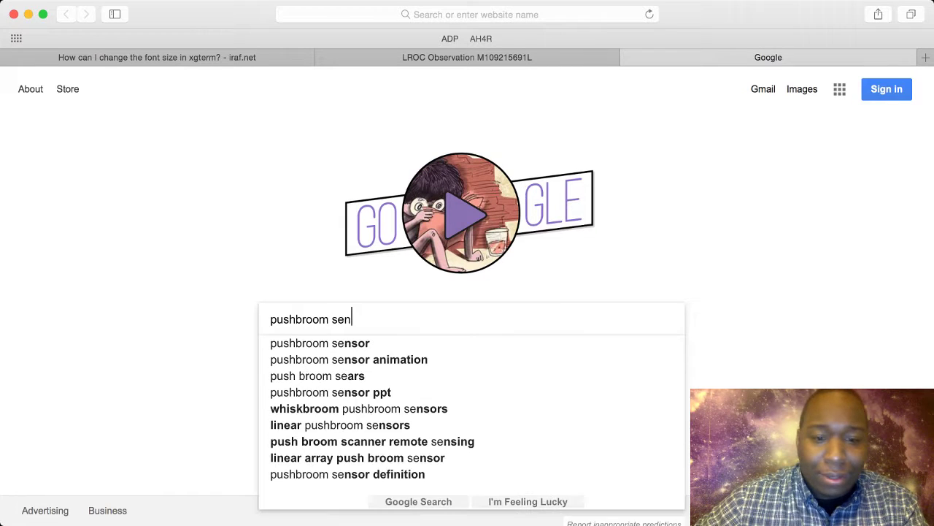
type("sor")
key("Return")
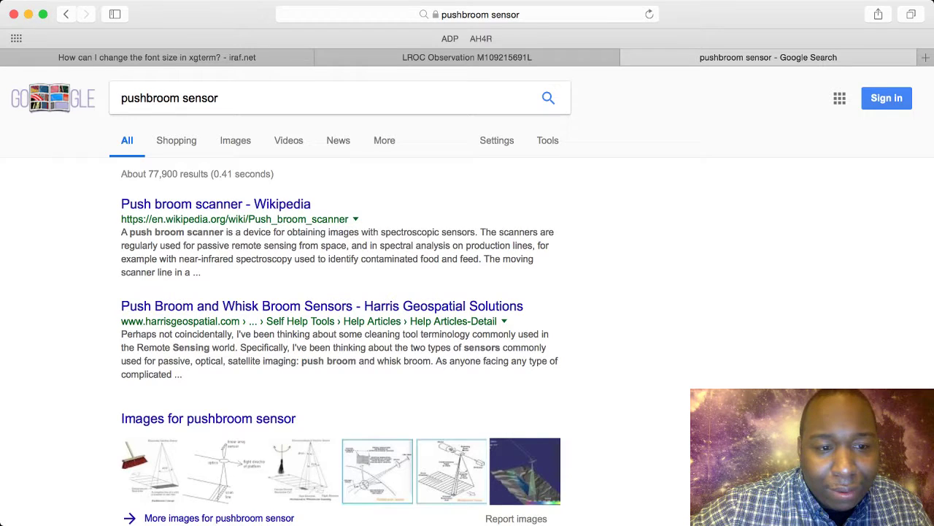
Step: Read Wikipedia's Push broom scanner article, highlight the start of its sentence on spacecraft camera examples, and return to the LROC observation page
left_click(217, 204)
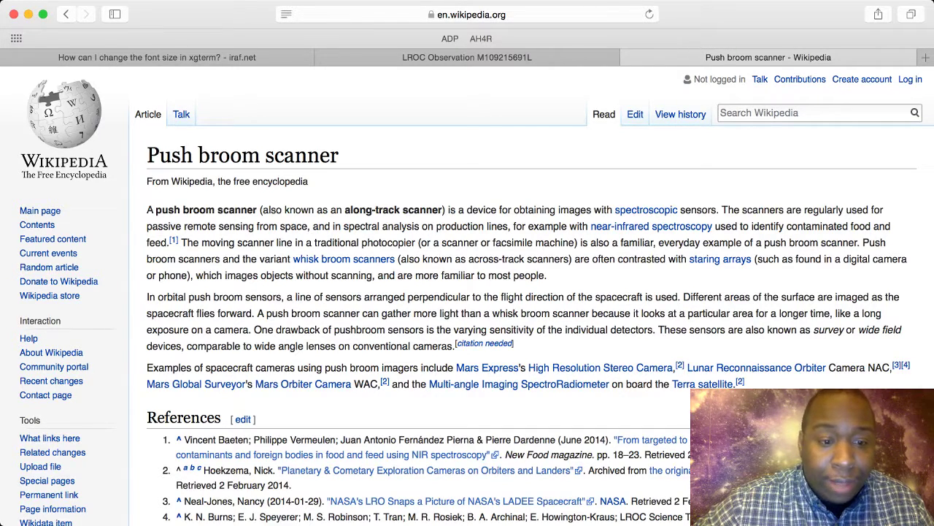
left_click_drag(147, 367, 479, 367)
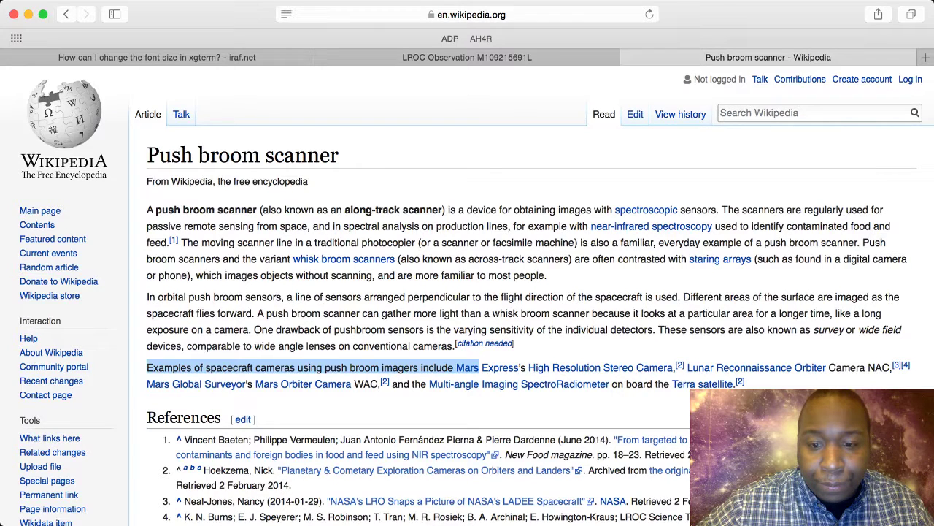
left_click_drag(479, 367, 604, 367)
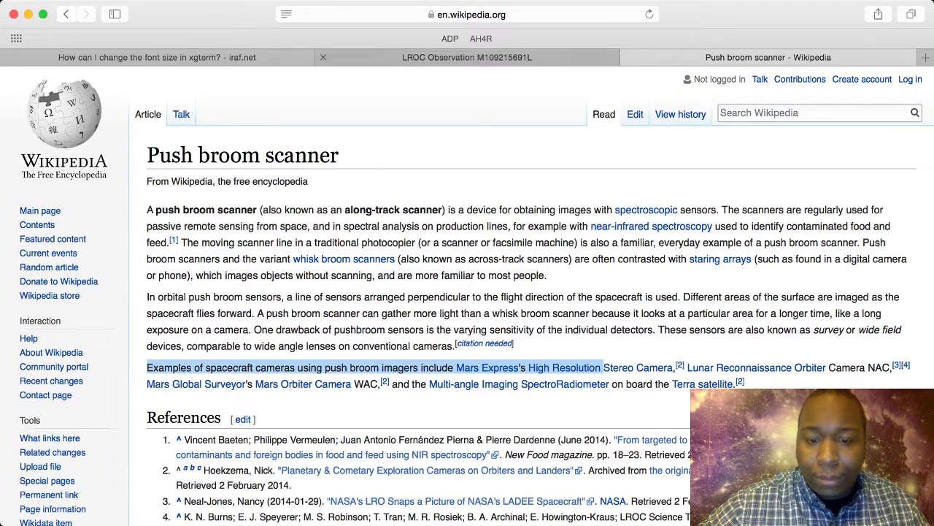
left_click(467, 57)
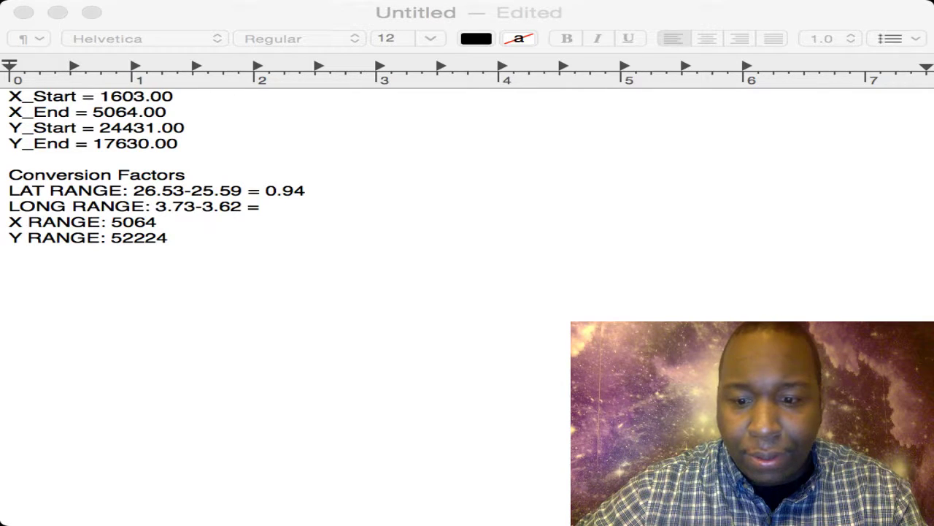
Step: Complete the LONG RANGE line in the untitled text document with 0.11
left_click(266, 206)
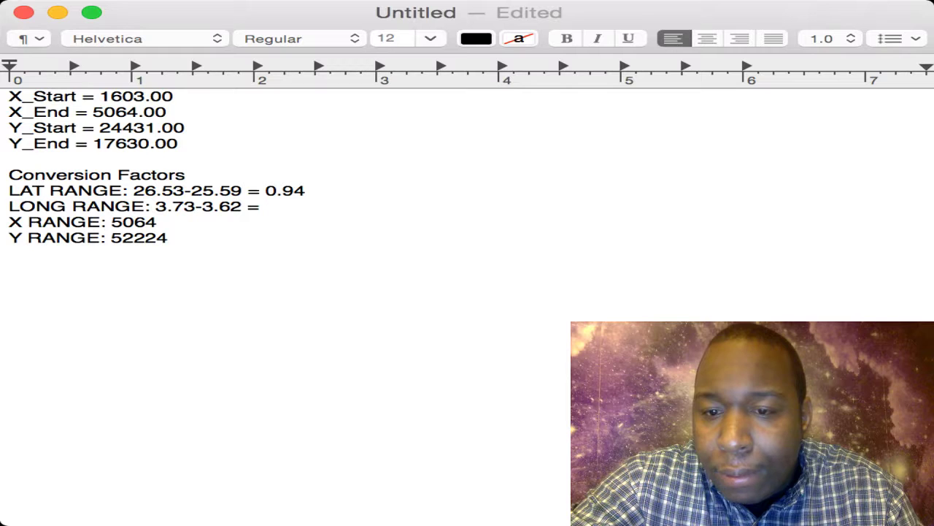
type("0.")
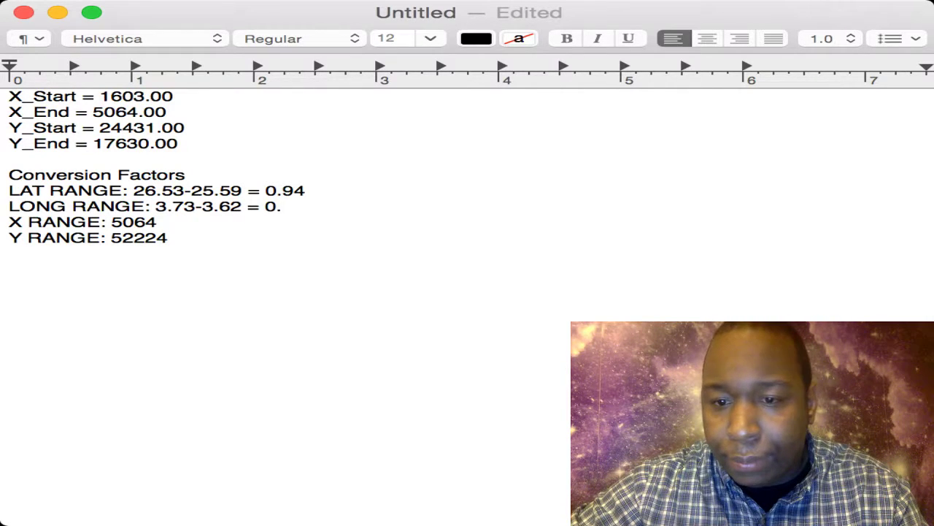
type("11")
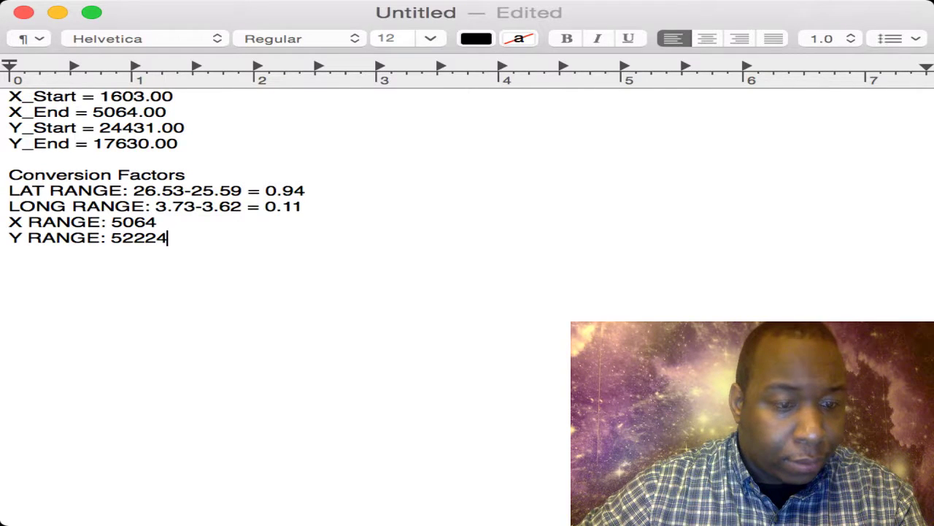
key("super+Tab")
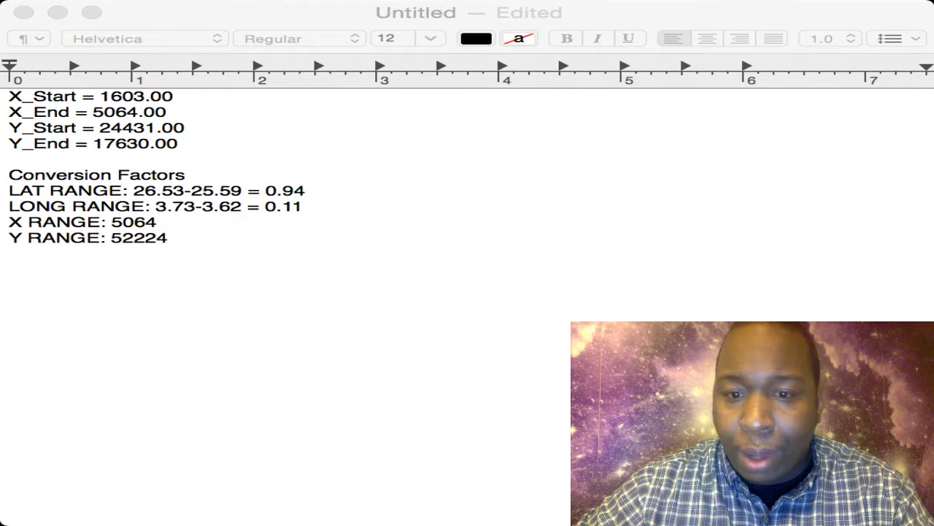
key("super+Tab")
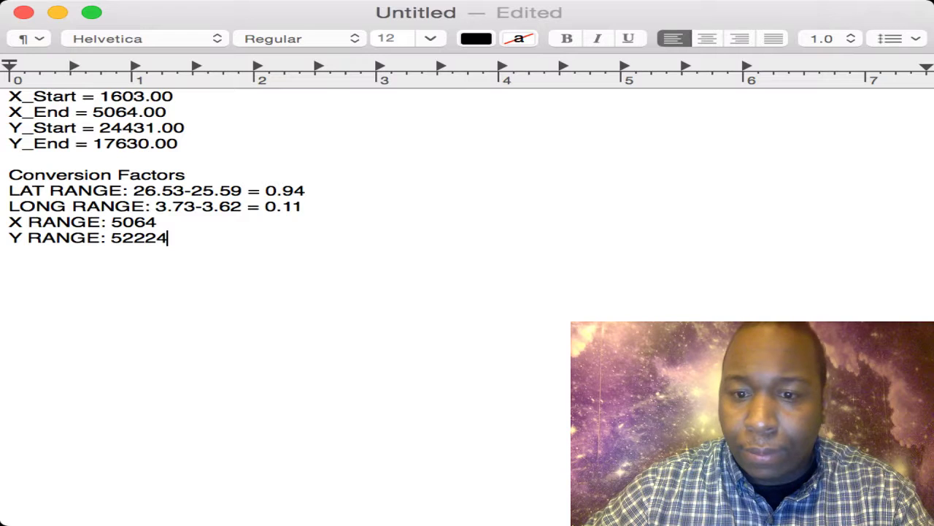
Step: Below the Y RANGE line, leave a blank line, add "Offset X =" and "Offset Y =" lines, and place the cursor after "Offset X ="
key("Return")
key("Return")
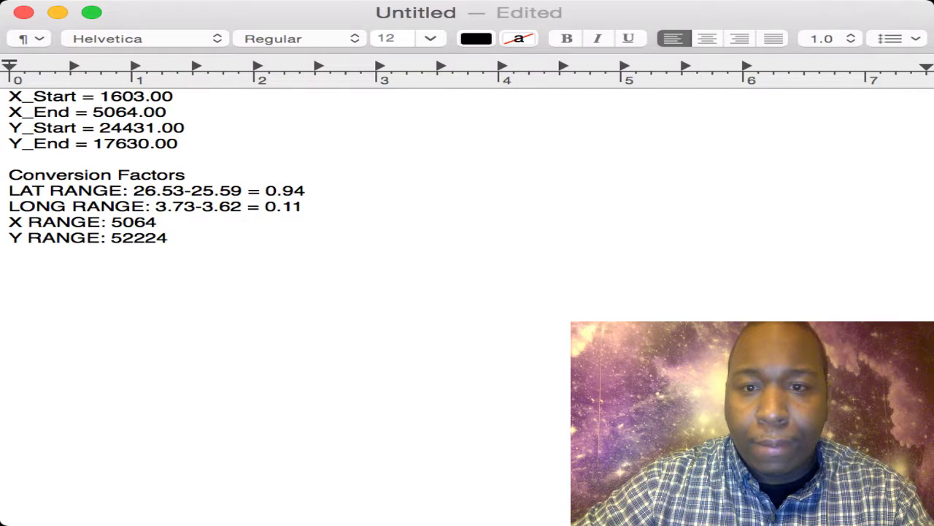
type("Offset")
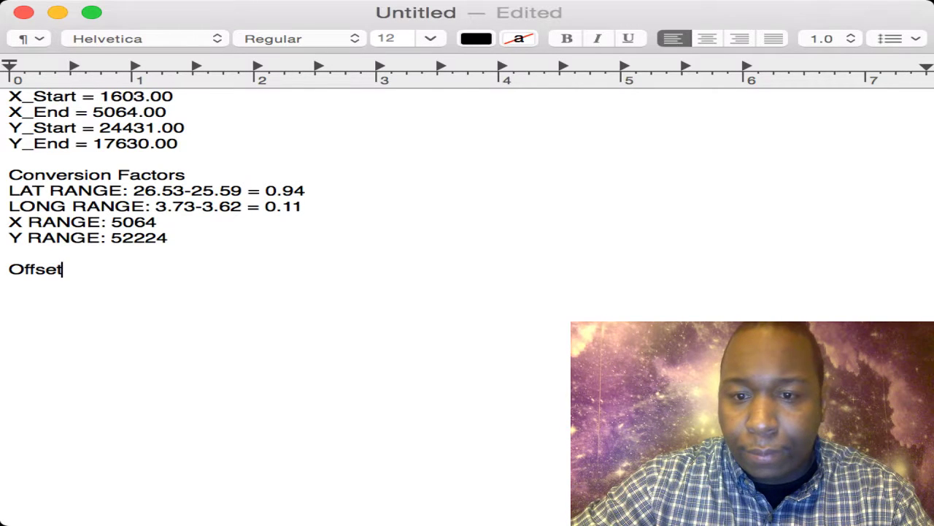
type(" X")
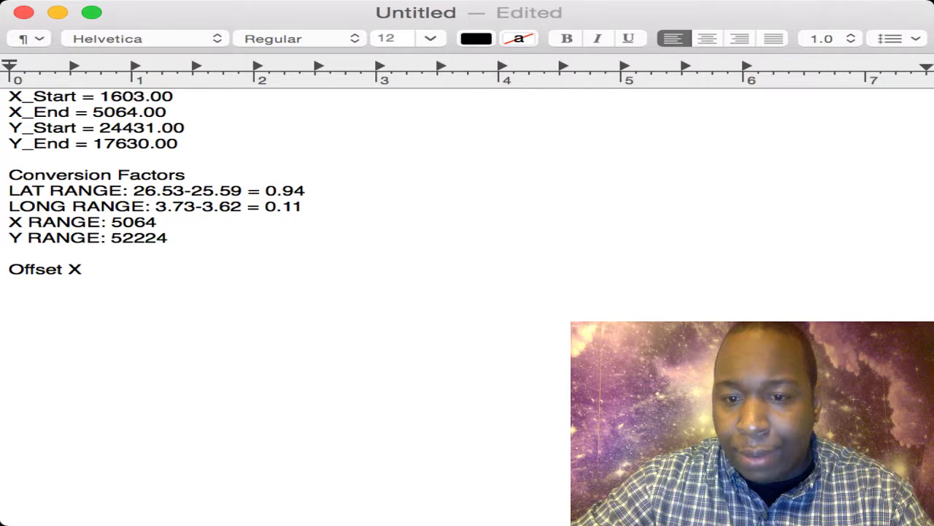
type(":")
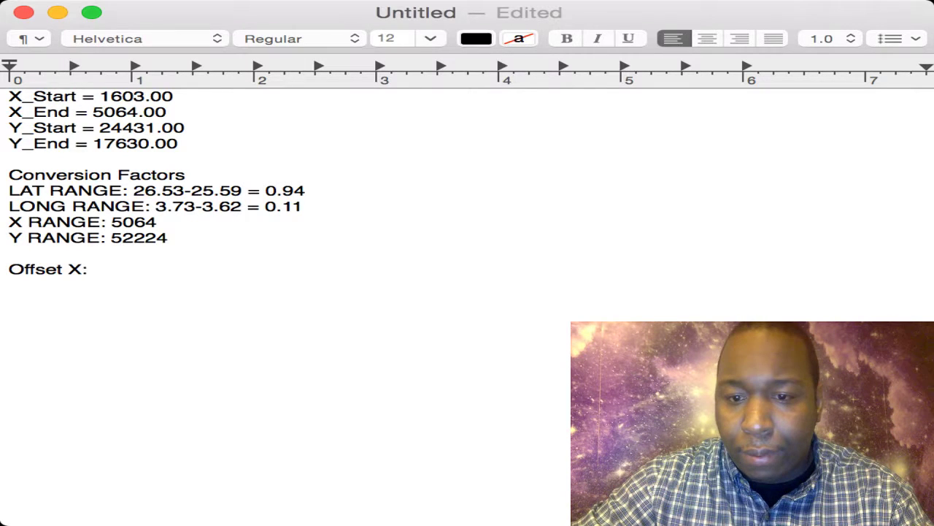
key("BackSpace")
type("=")
key("Return")
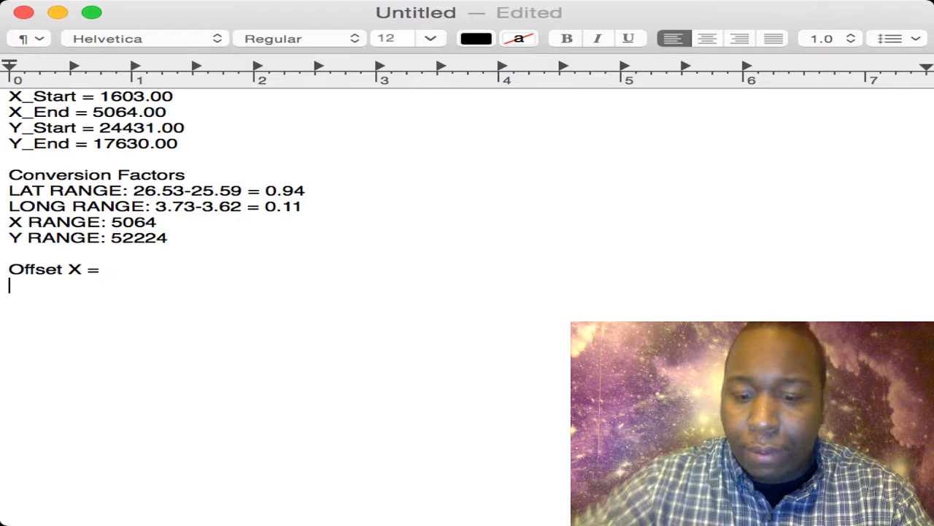
type("Offset")
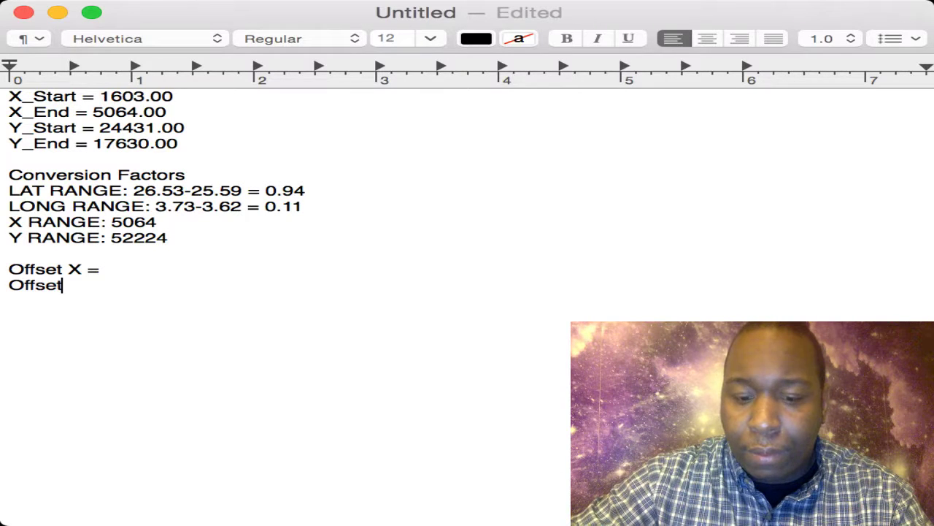
type(" Y =")
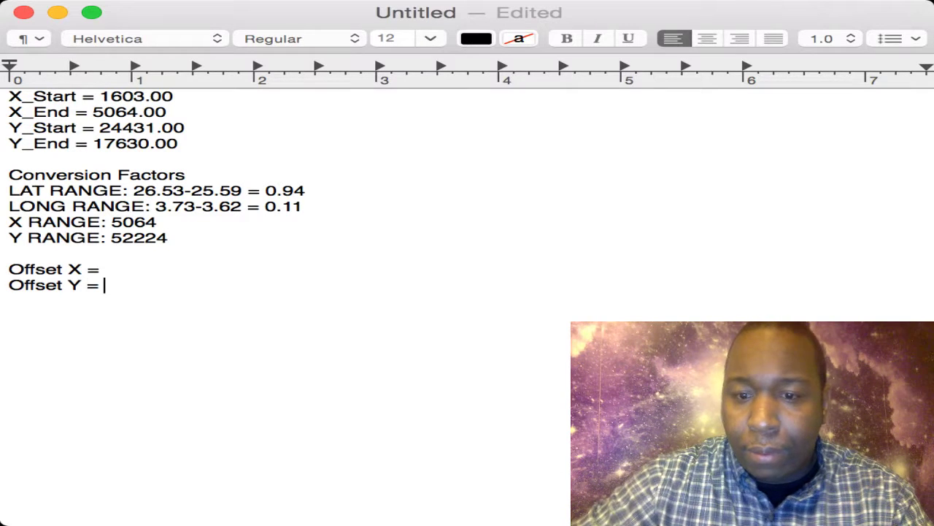
left_click(104, 270)
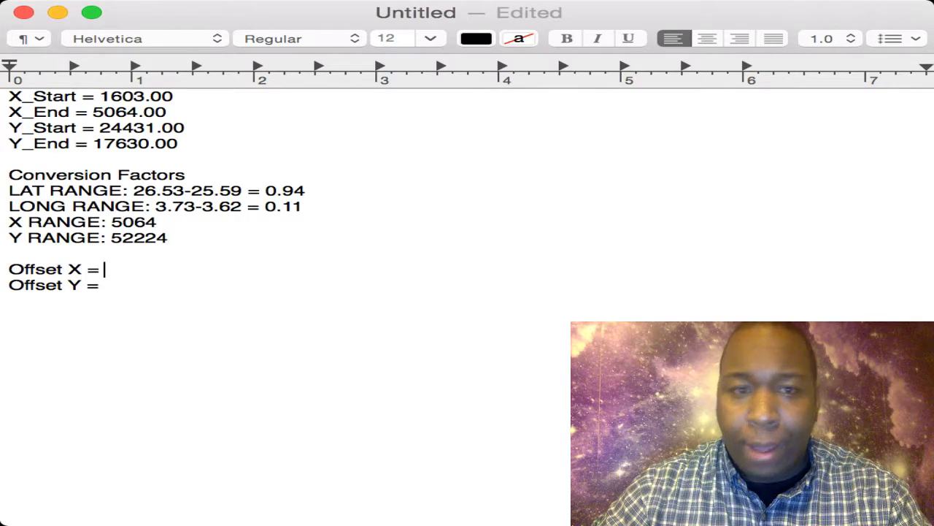
Step: Switch to xgterm, recall the last display command for m109215691lc_pyr_highres.fits, and change its X pixel range to 1:2500
key("super+Tab")
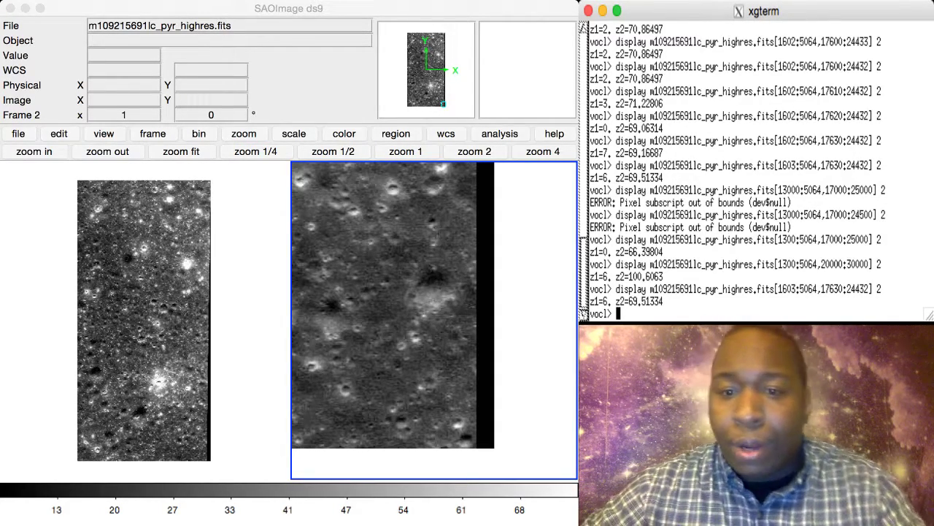
key("Up")
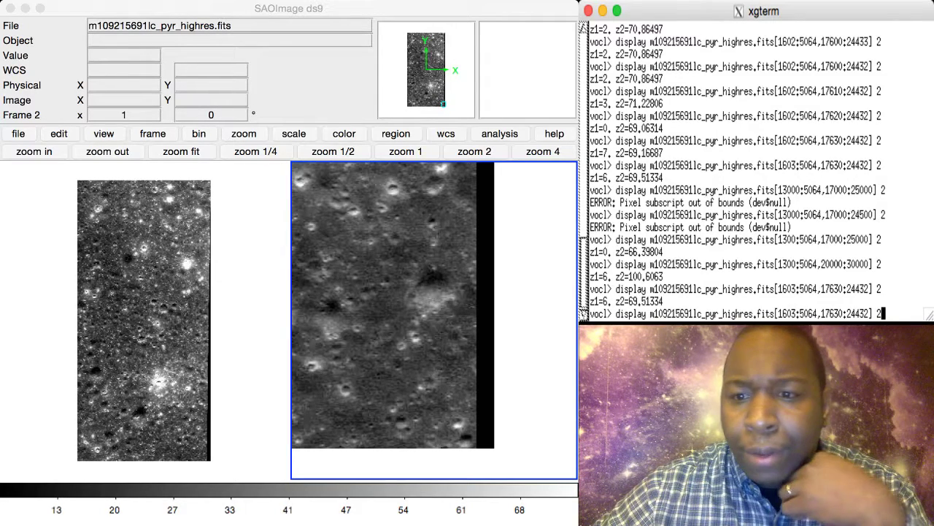
key("Left")
key("Left")
key("Left")
key("Left")
key("Left")
key("Left")
key("Left")
key("Left")
key("Left")
key("Left")
key("Left")
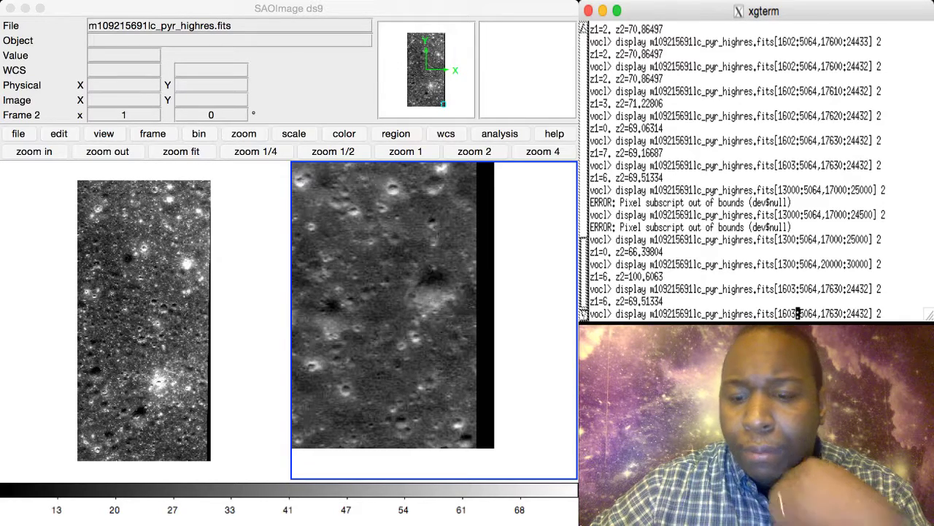
key("BackSpace")
key("BackSpace")
key("BackSpace")
key("BackSpace")
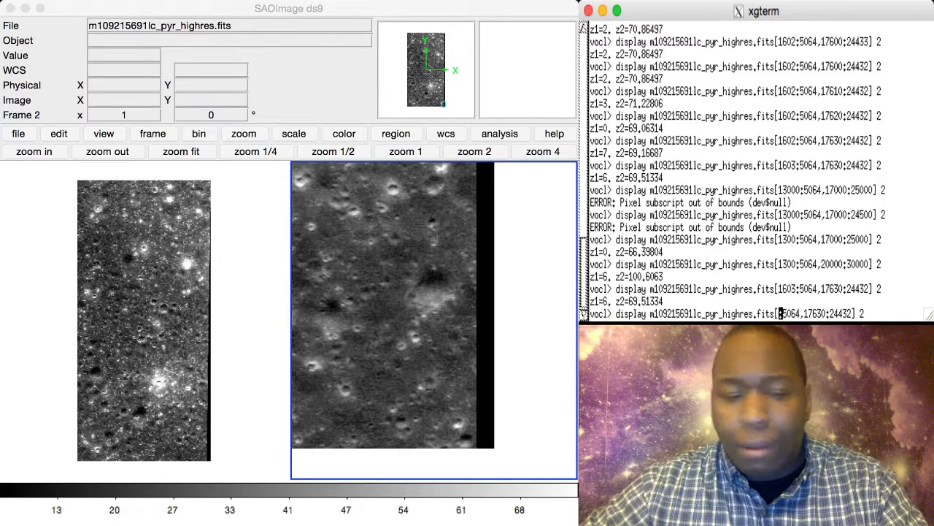
type("1")
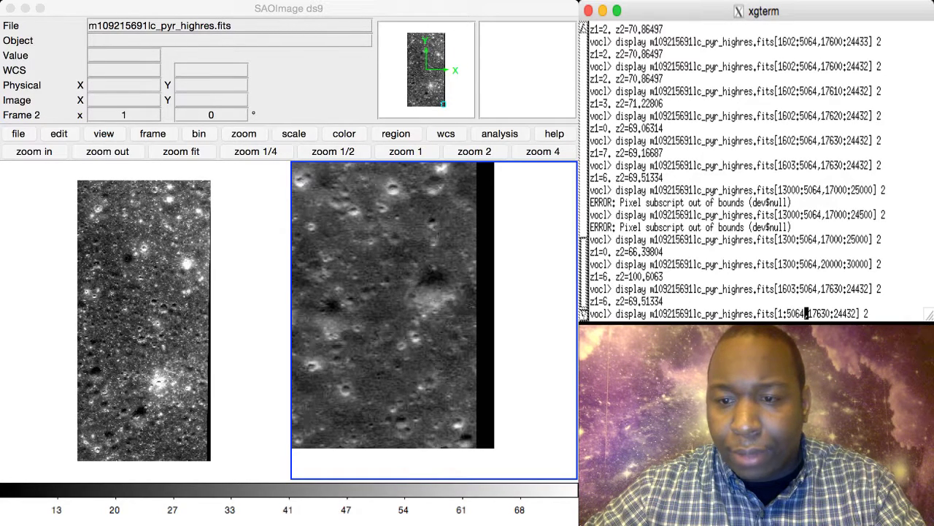
key("BackSpace")
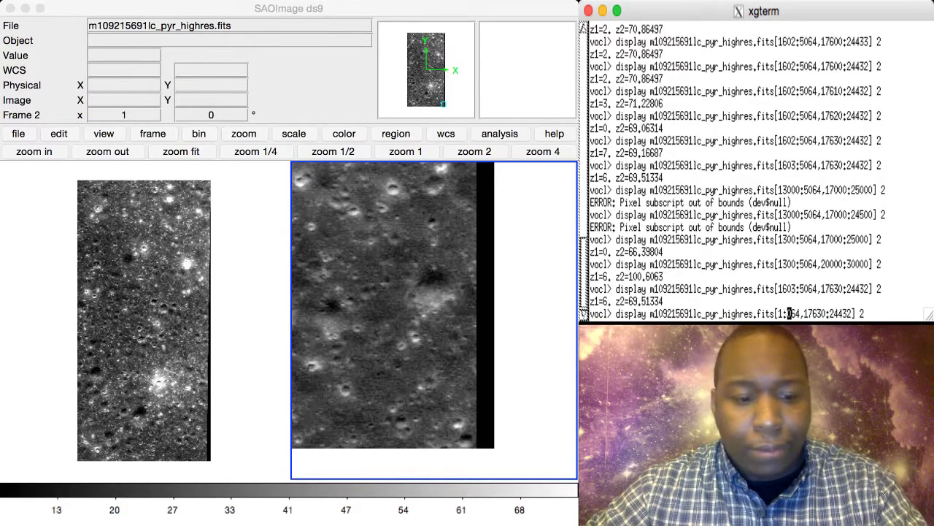
type("2")
key("Right")
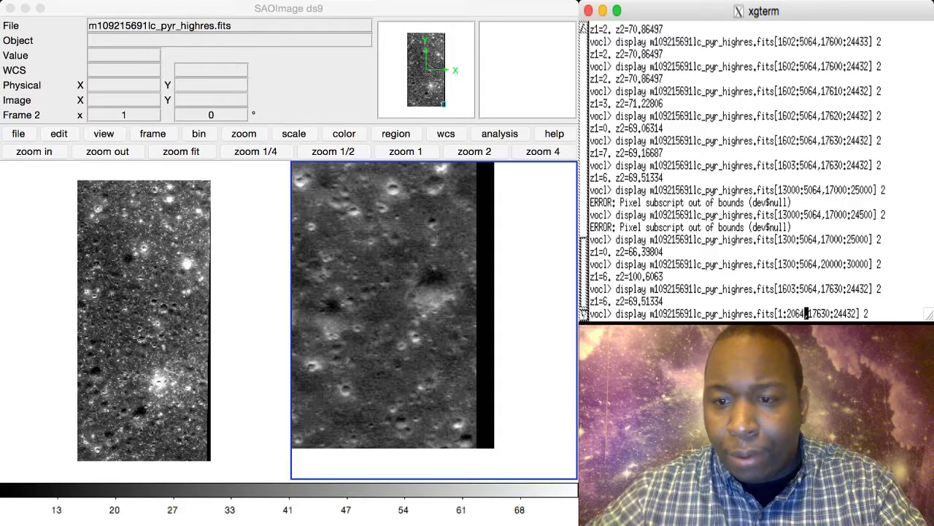
key("BackSpace")
key("BackSpace")
key("BackSpace")
type("50")
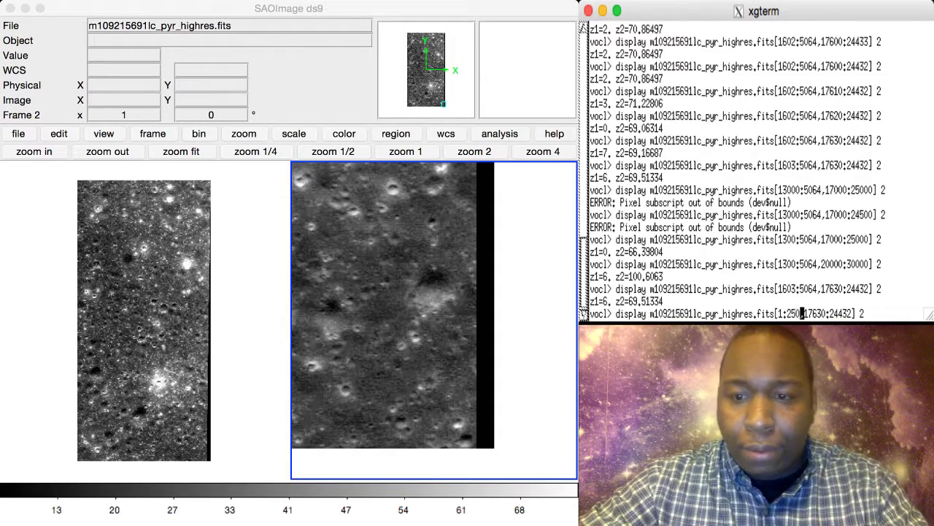
type("0")
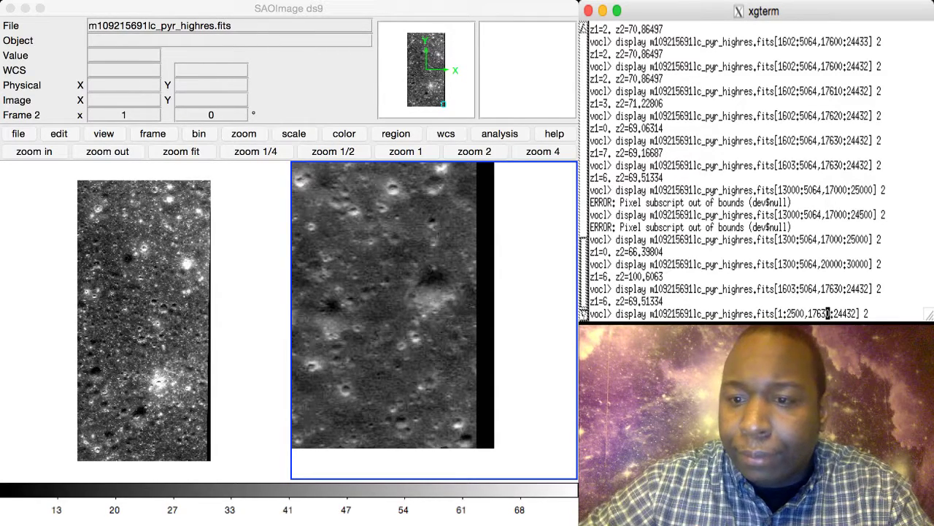
Step: Change the command's Y pixel range to 1:2500 and display the section [1:2500,1:2500] in frame 2
key("BackSpace")
key("BackSpace")
key("BackSpace")
key("BackSpace")
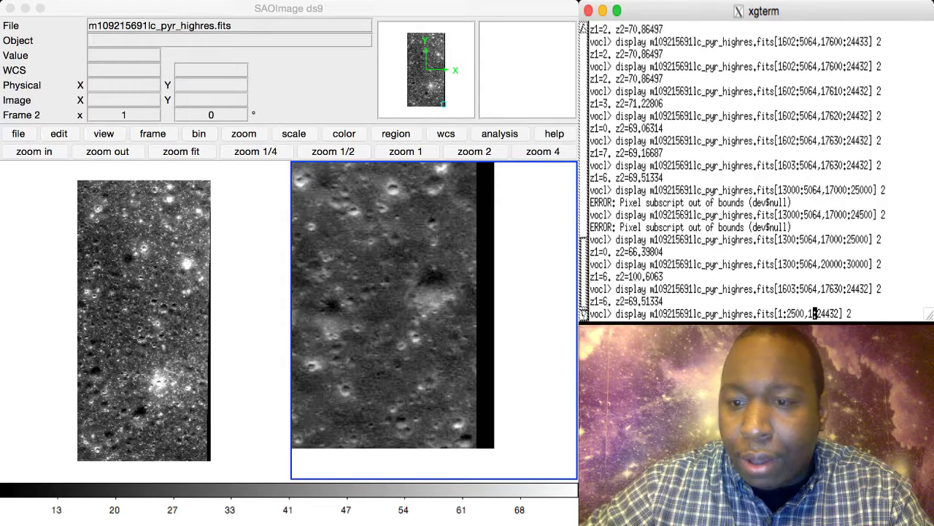
key("Right")
key("Right")
key("Right")
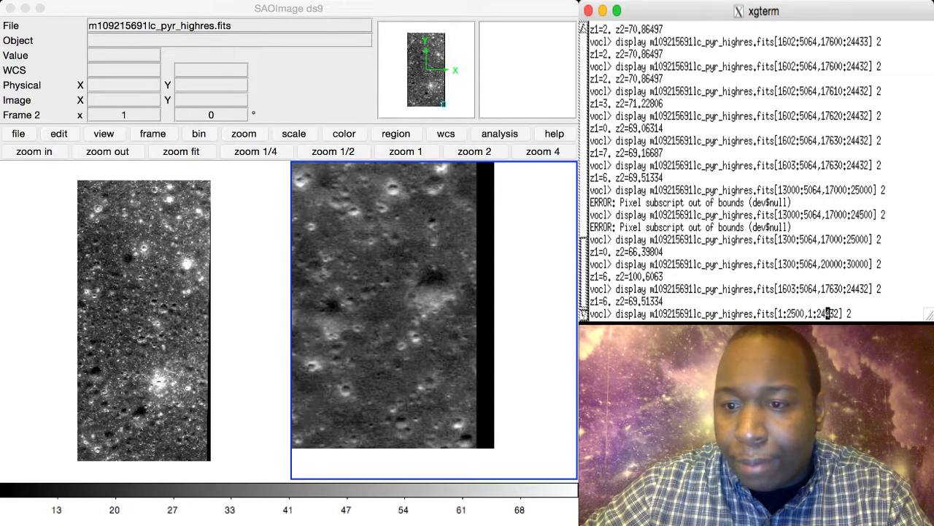
key("Delete")
key("Delete")
key("Delete")
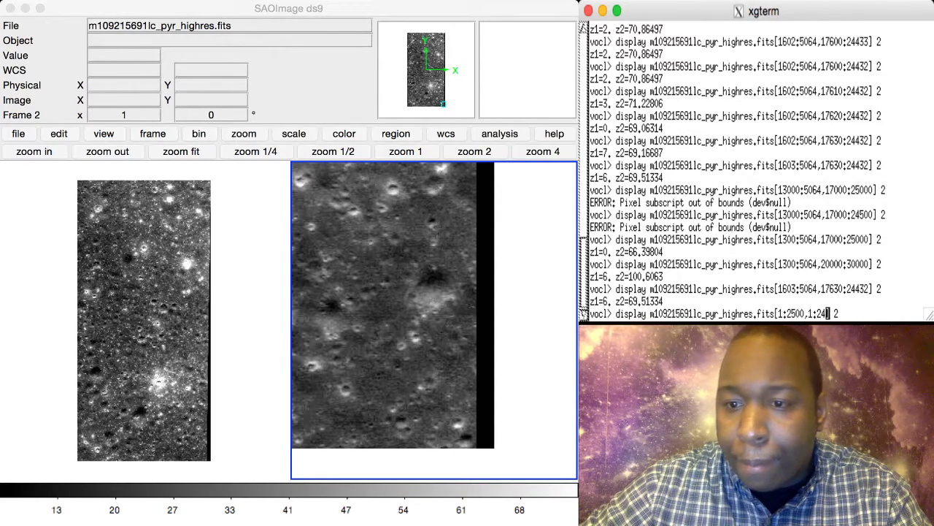
key("BackSpace")
type("2500")
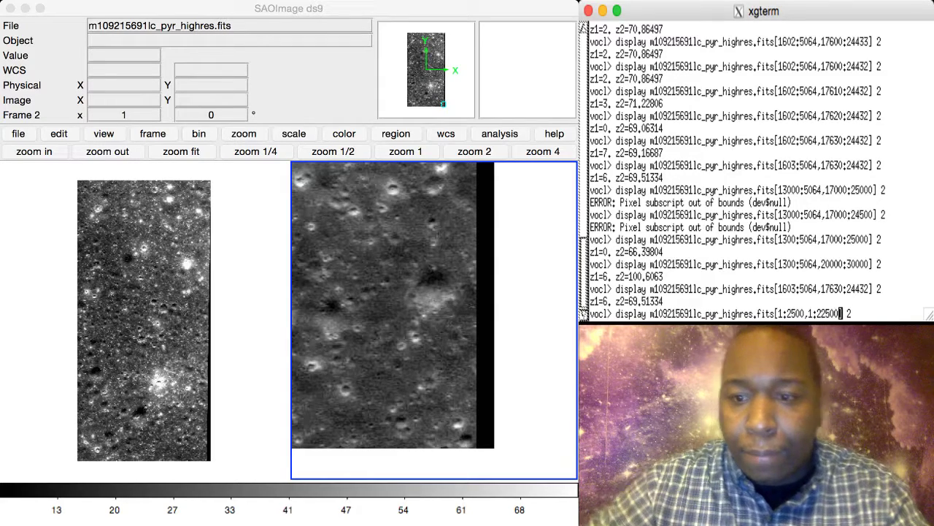
key("Left")
key("Left")
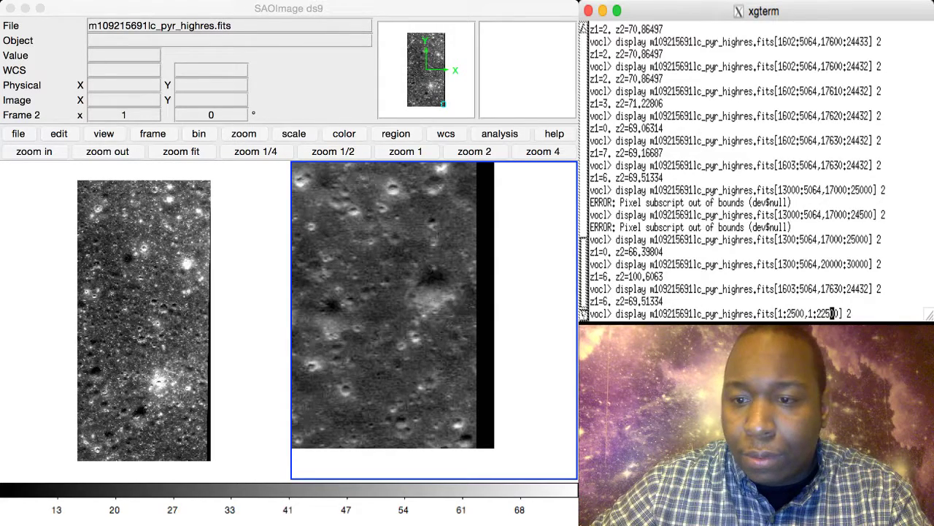
key("Left")
key("BackSpace")
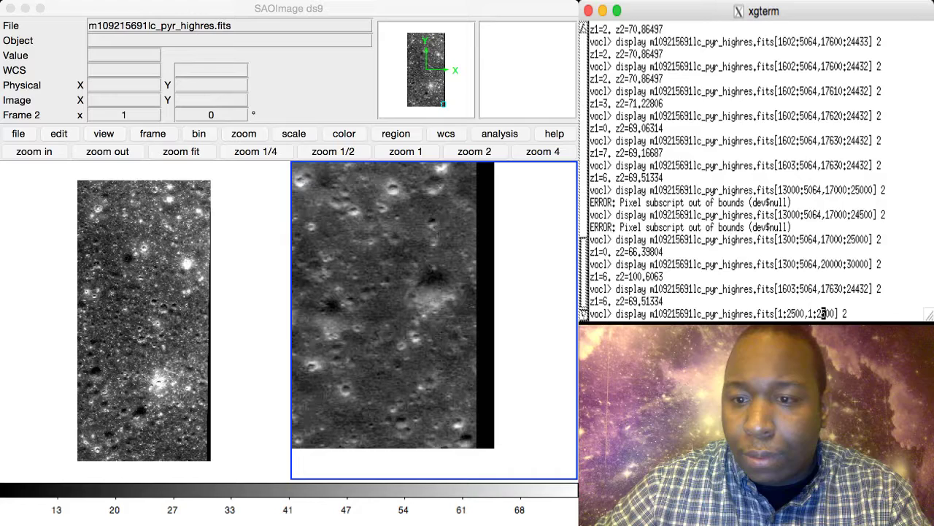
key("Return")
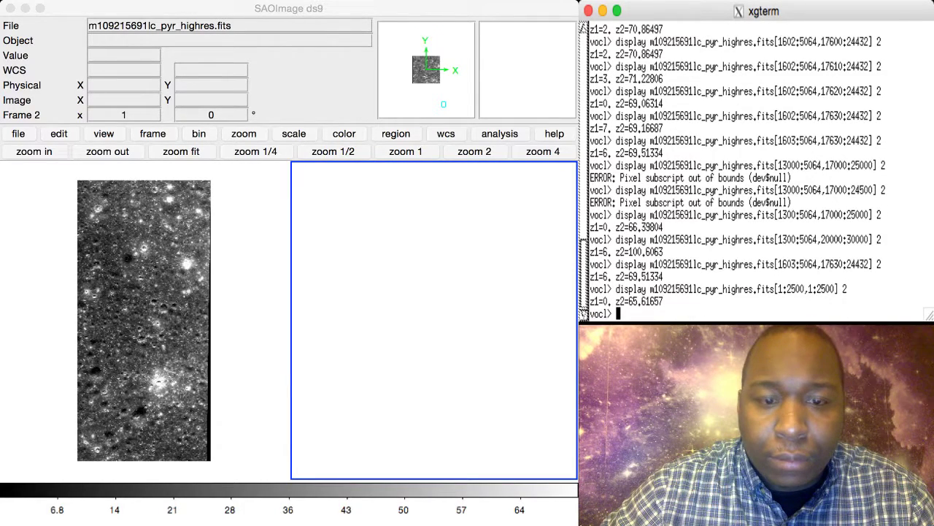
key("super+Tab")
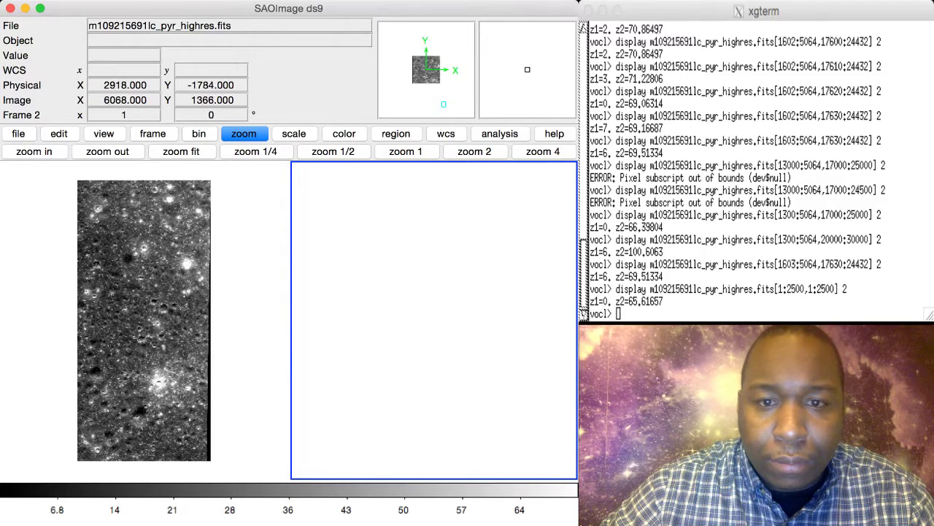
key("super+Tab")
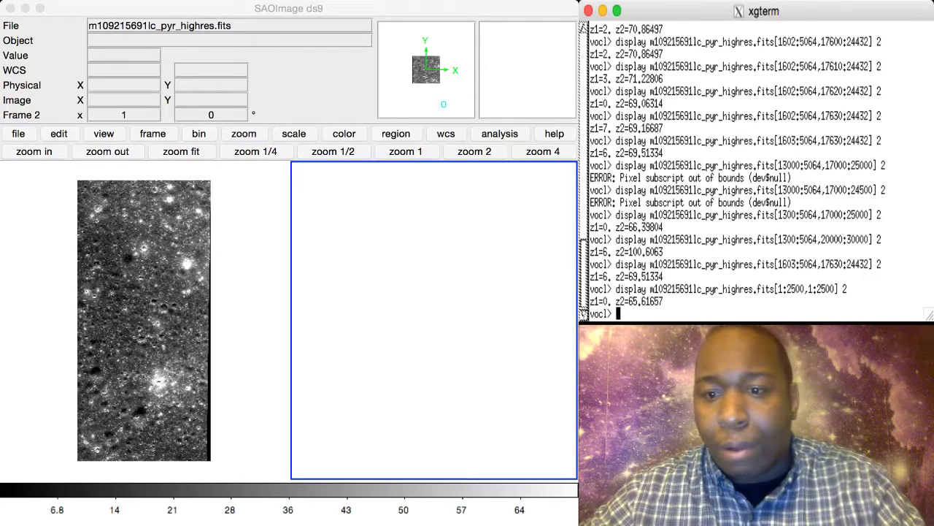
Step: Recall the last display command, change its Y pixel range to 1:7000, and display the section [1:2500,1:7000] in frame 2
key("Up")
key("Left")
key("Left")
key("Left")
key("Left")
key("Left")
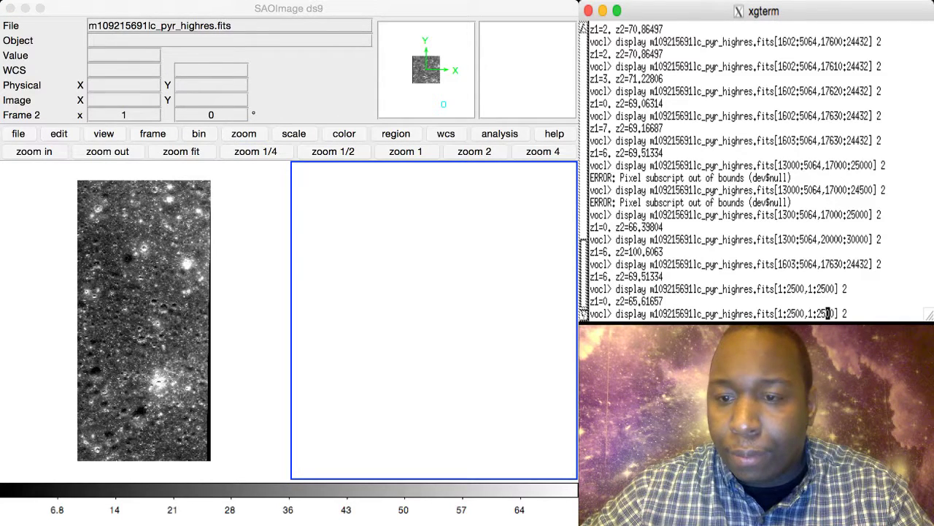
key("BackSpace")
key("BackSpace")
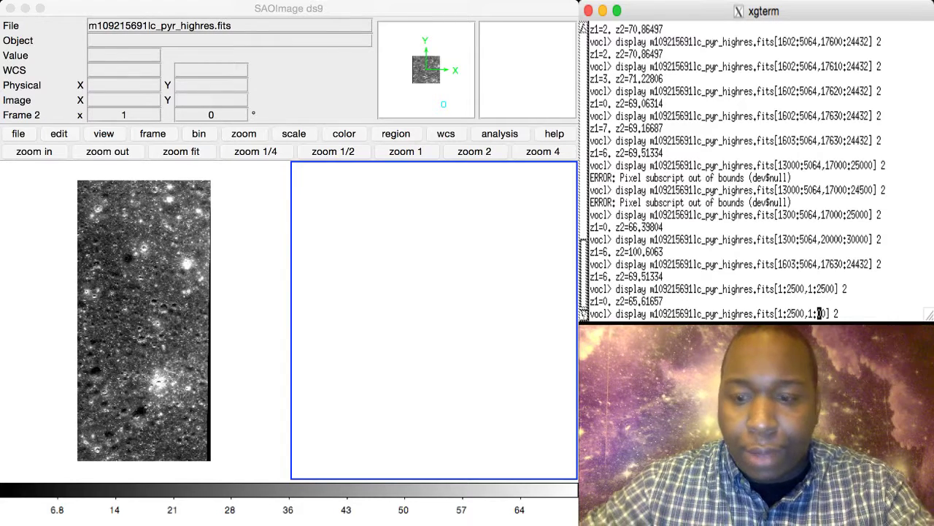
type("70")
key("Return")
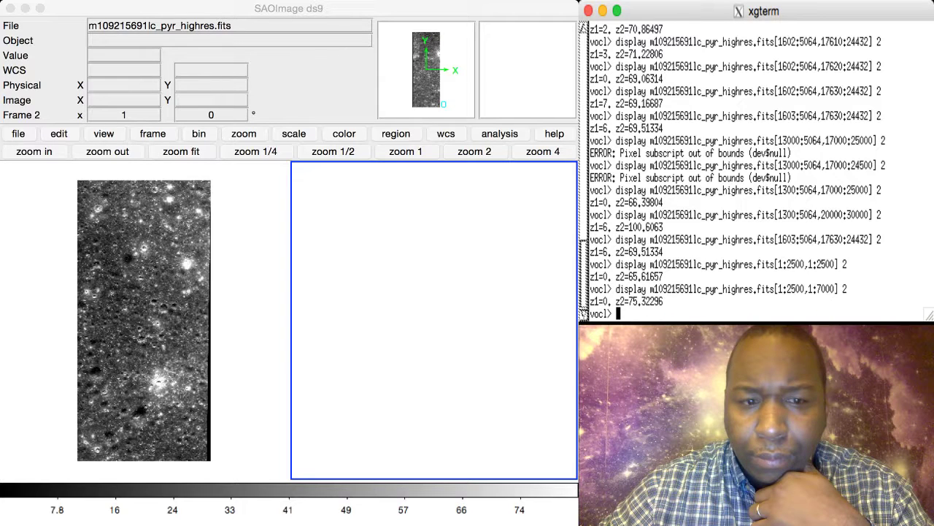
Step: Examine the black border at the lower-left corner of frame 2's section at 1/2 zoom, then fit the whole section in its frame
left_click(144, 322)
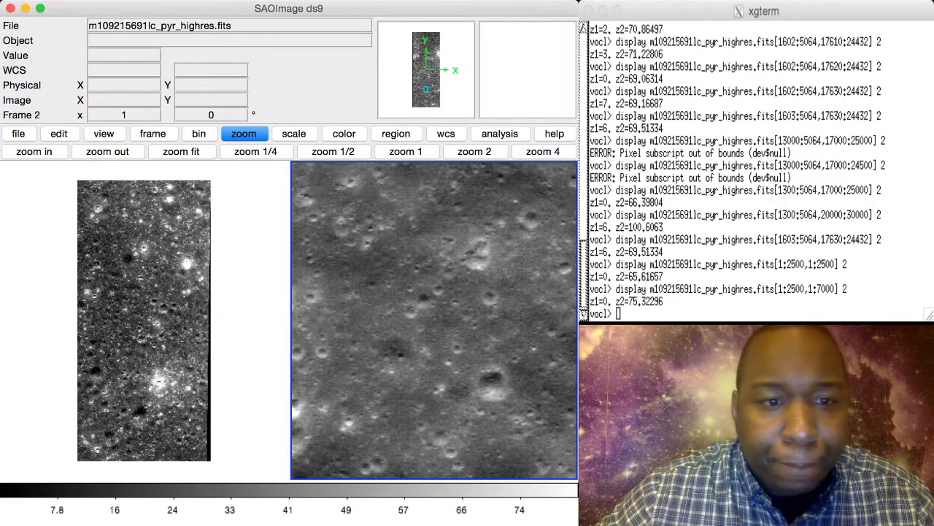
left_click(333, 151)
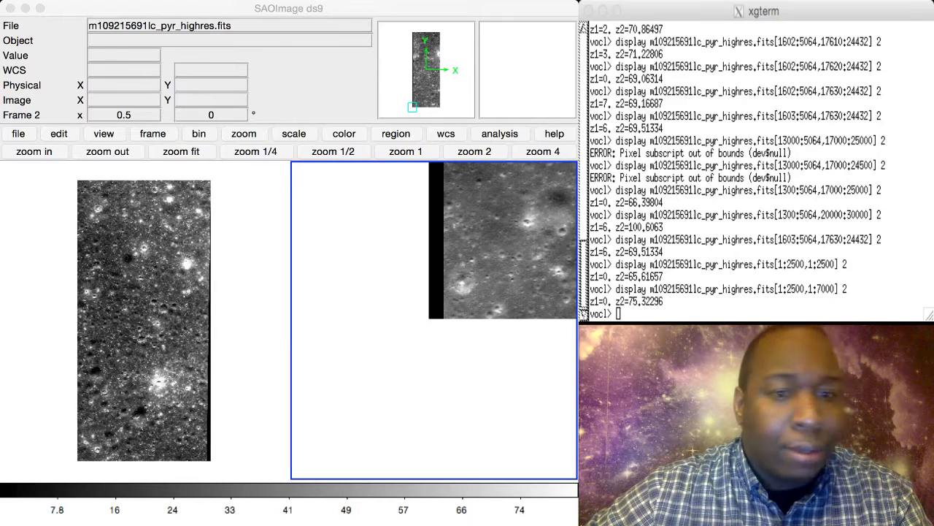
left_click(144, 322)
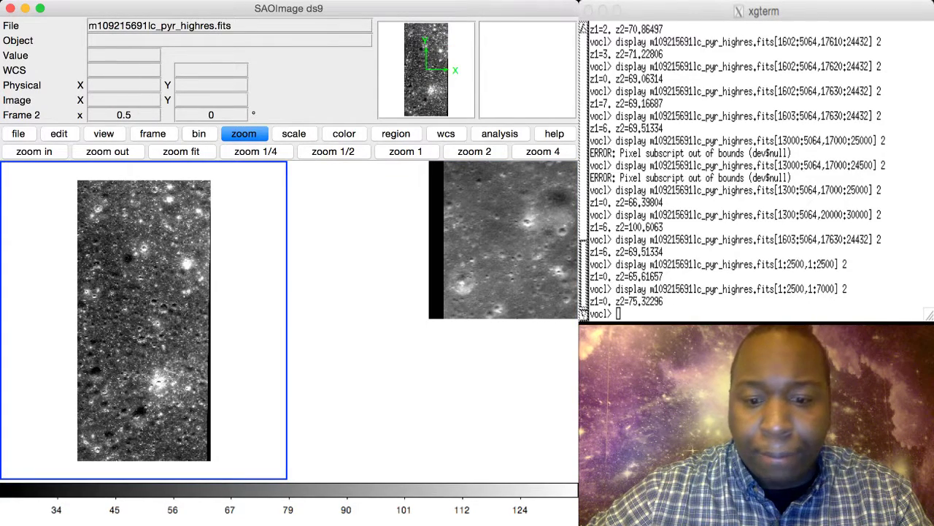
key("super+Tab")
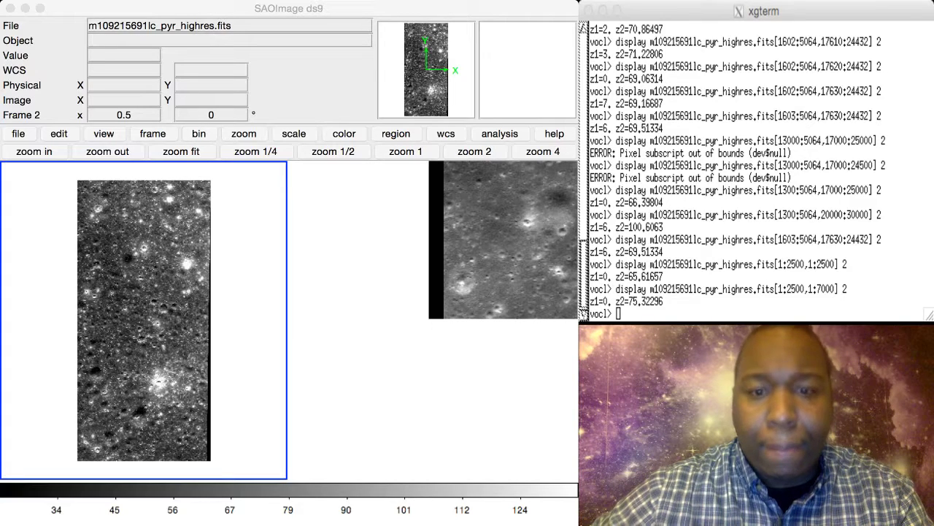
left_click(244, 133)
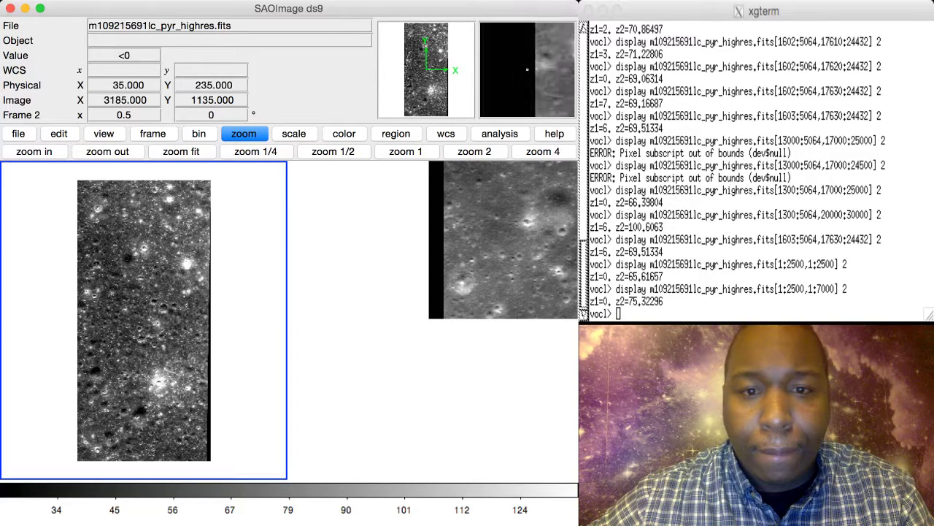
left_click(452, 241)
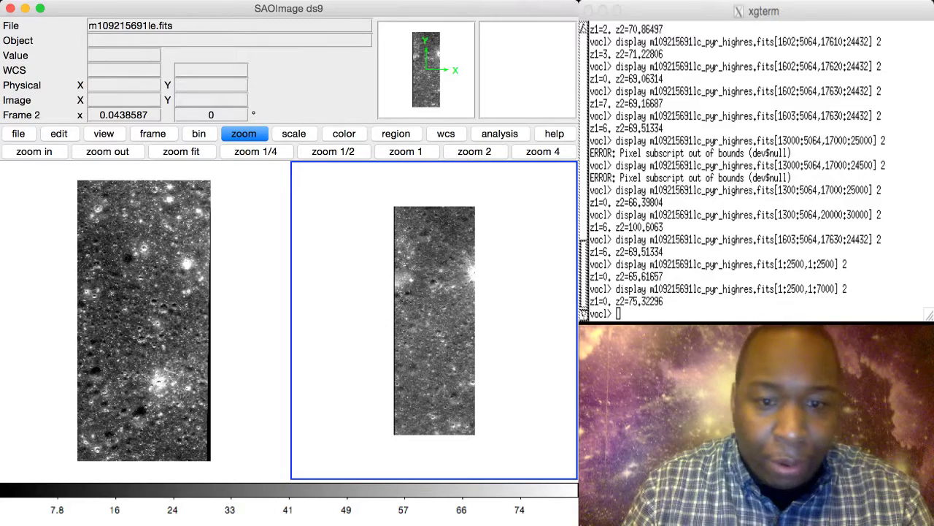
Step: Switch to xgterm, recall the earlier display command for the section [1603:5064,17630:24432], and display it in frame 2
key("super+Tab")
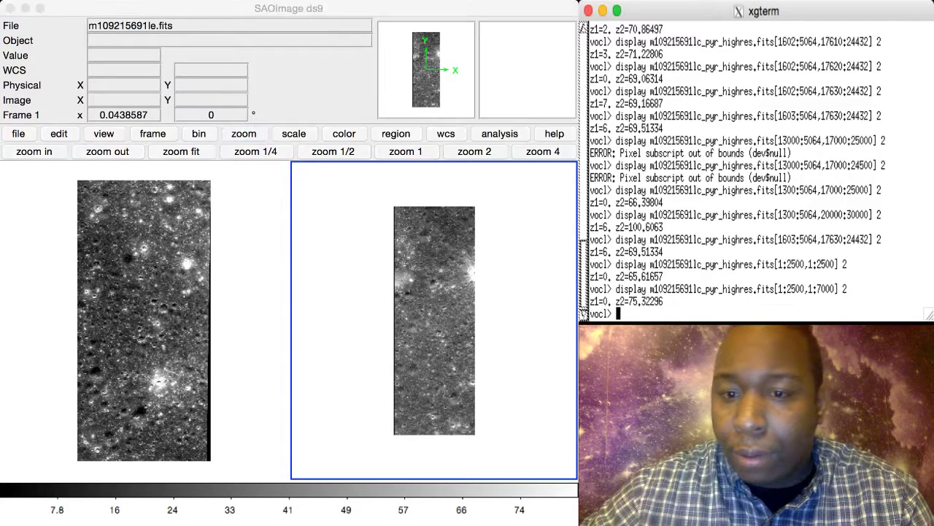
key("Up")
key("Up")
key("Up")
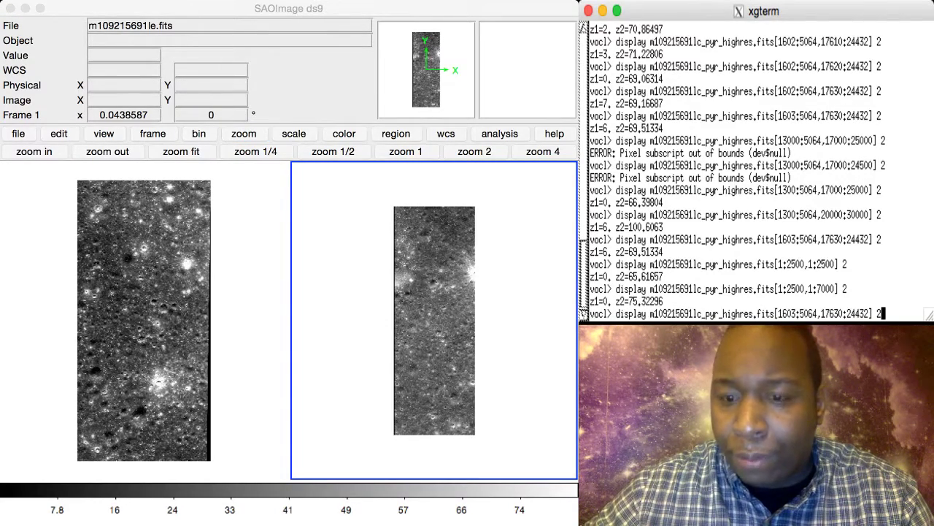
key("Return")
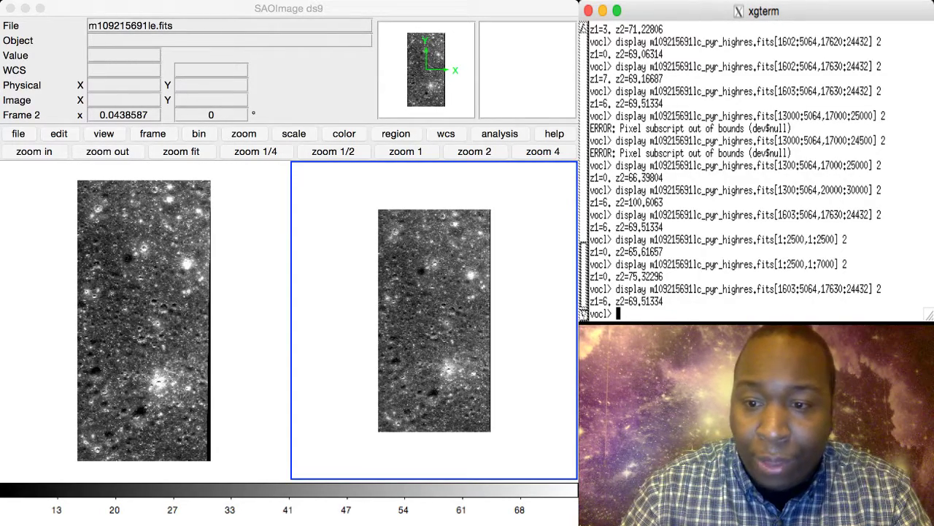
Step: Recall the last display command and change the start of its X pixel range to 1500
key("Up")
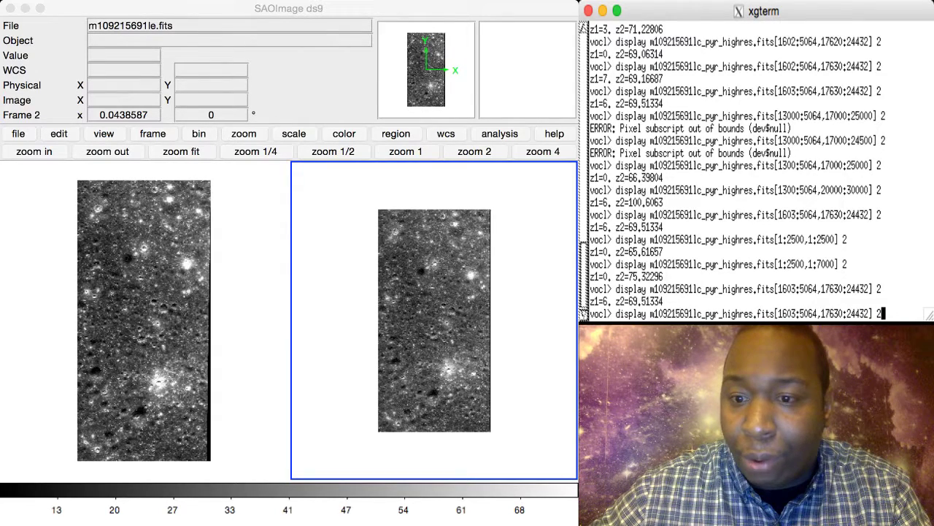
key("Left")
key("Left")
key("Left")
key("Left")
key("Left")
key("Left")
key("Left")
key("Left")
key("Left")
key("Left")
key("Left")
key("Left")
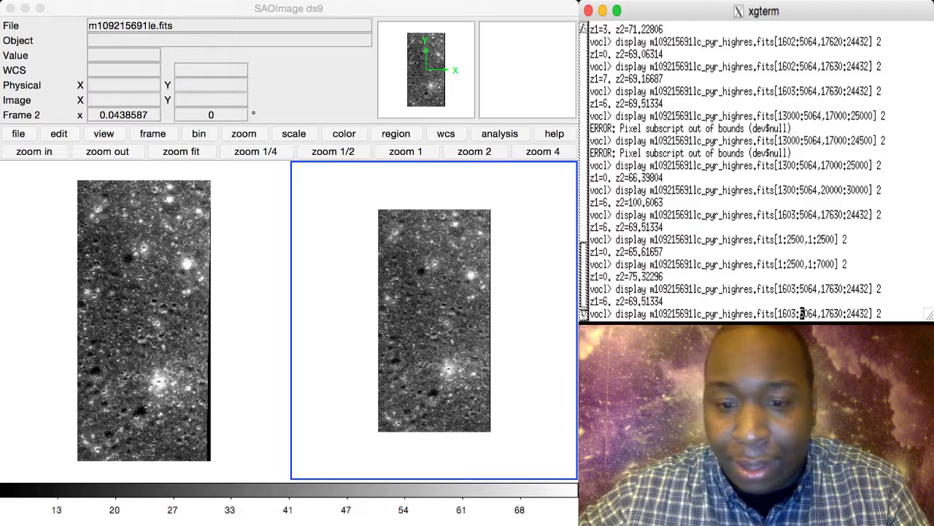
key("super+Tab")
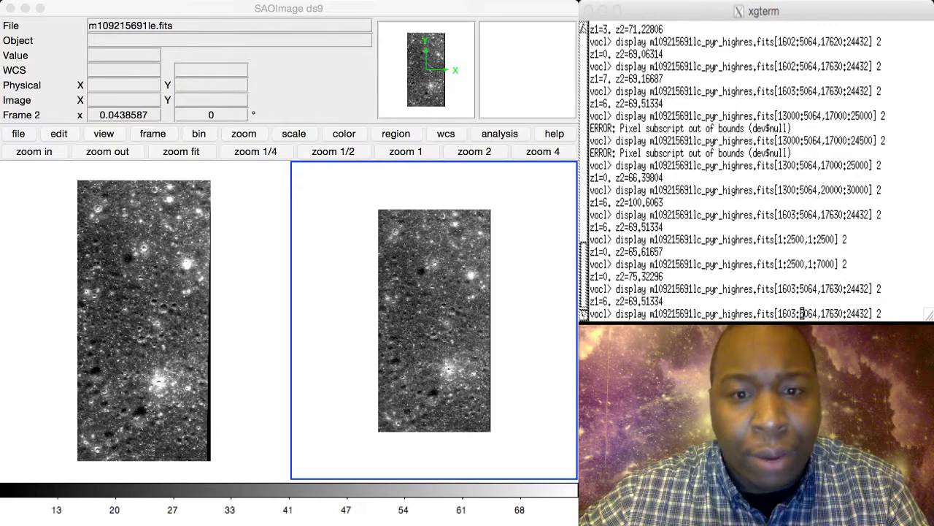
key("super+Tab")
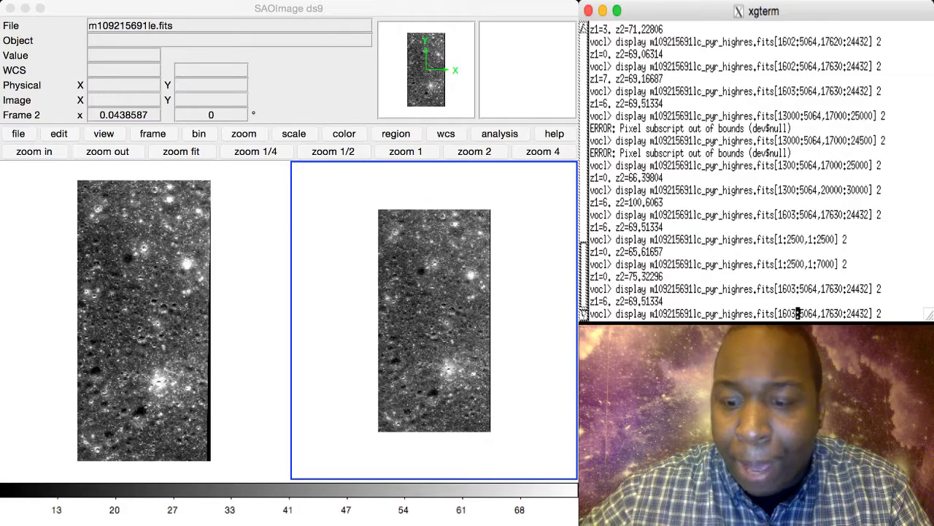
key("BackSpace")
key("BackSpace")
key("BackSpace")
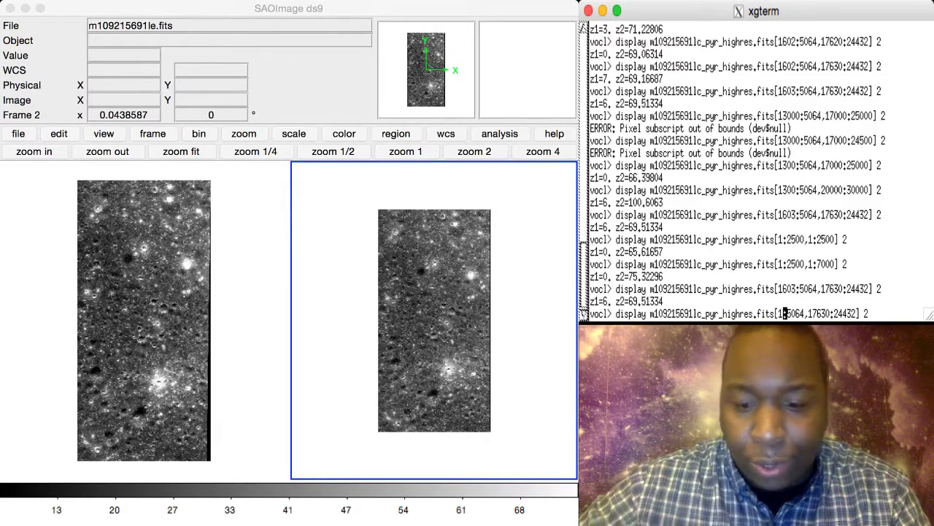
type("500")
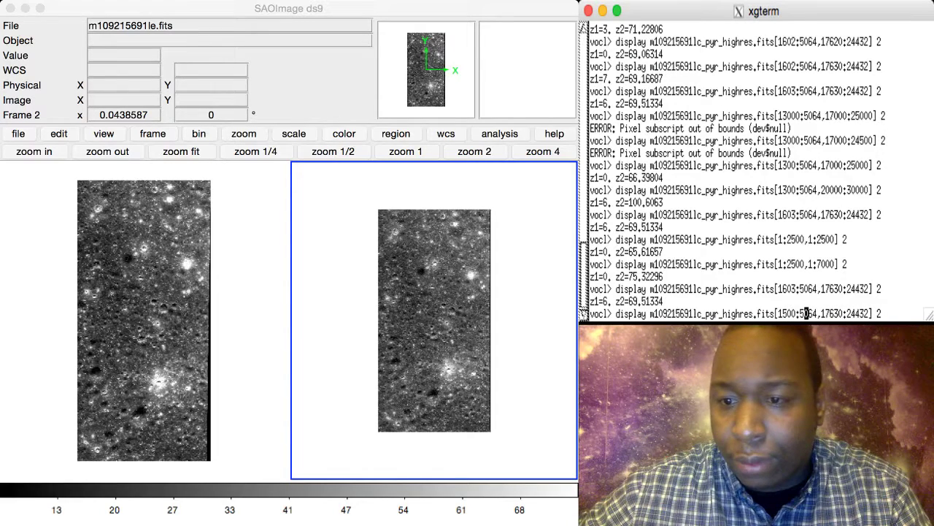
Step: Change the start of the command's Y pixel range to 16500 and display the section [1500:5064,16500:24432] in frame 2
key("Right")
key("Right")
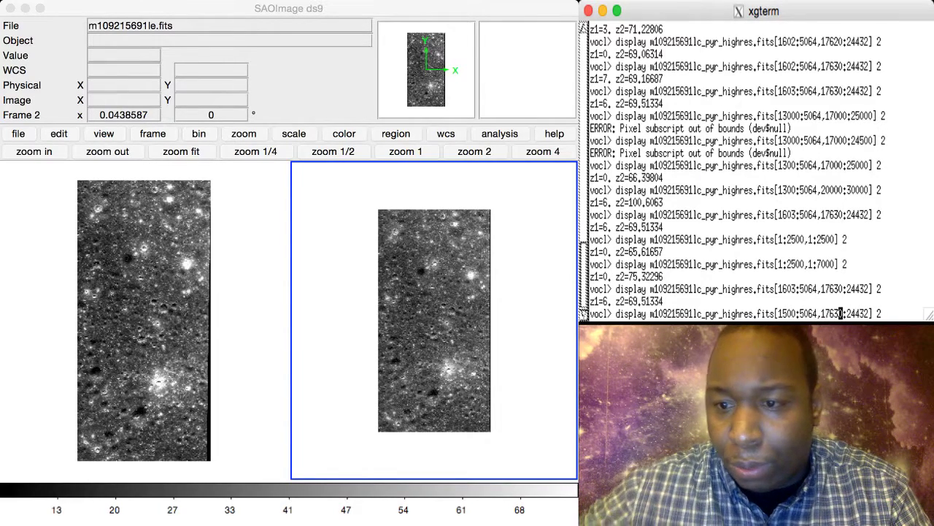
key("Right")
key("BackSpace")
key("BackSpace")
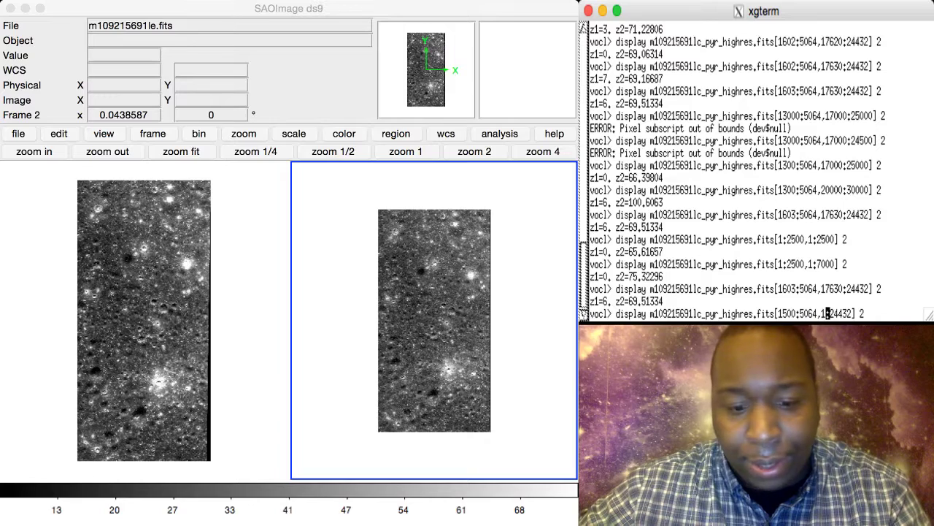
type("6500")
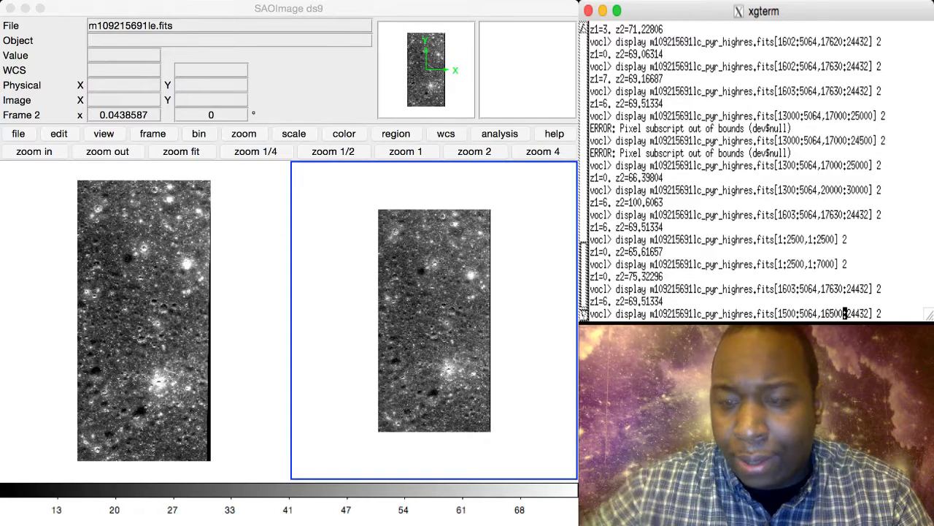
key("Return")
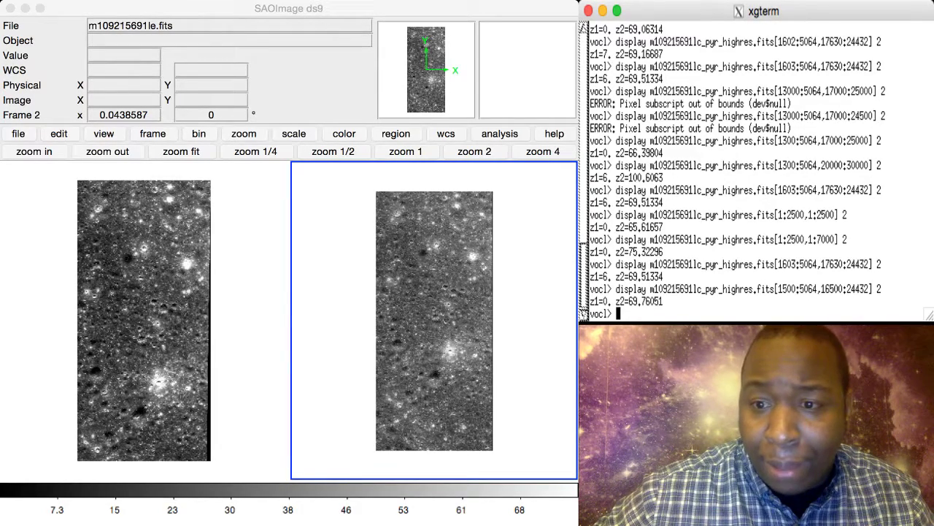
Step: Recall the display command preceding the last one and run it again
key("Up")
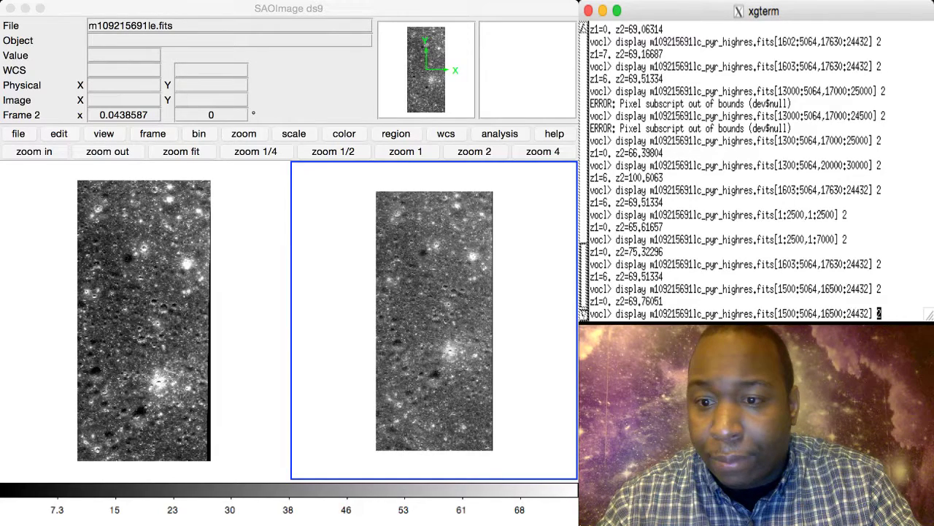
key("Up")
key("Return")
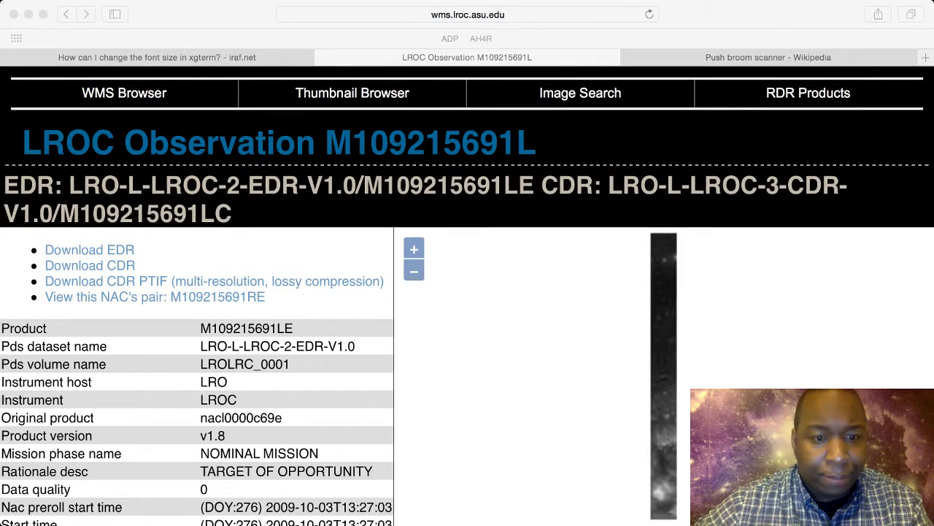
Step: On the LROC Observation M109215691L page in Safari, find the scaled pixel width and height rows and highlight them
scroll(197, 376, "down", 5)
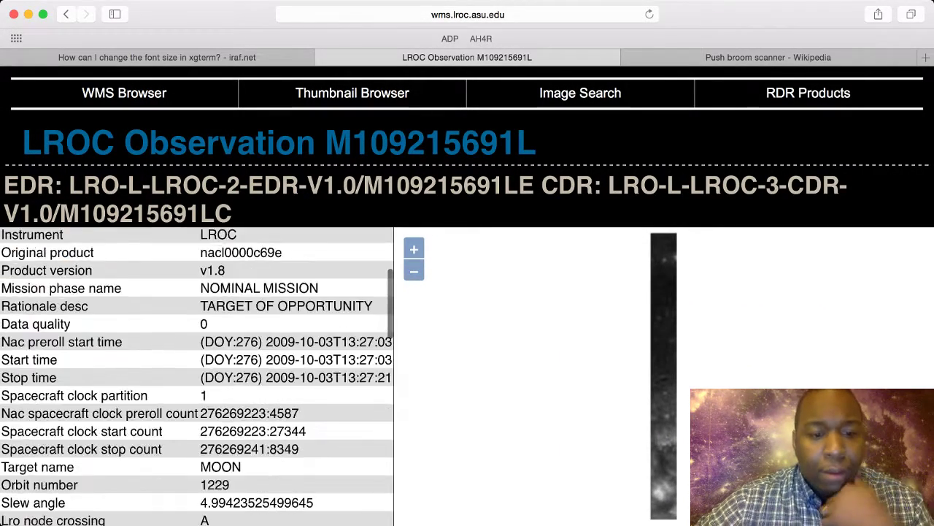
scroll(197, 376, "down", 8)
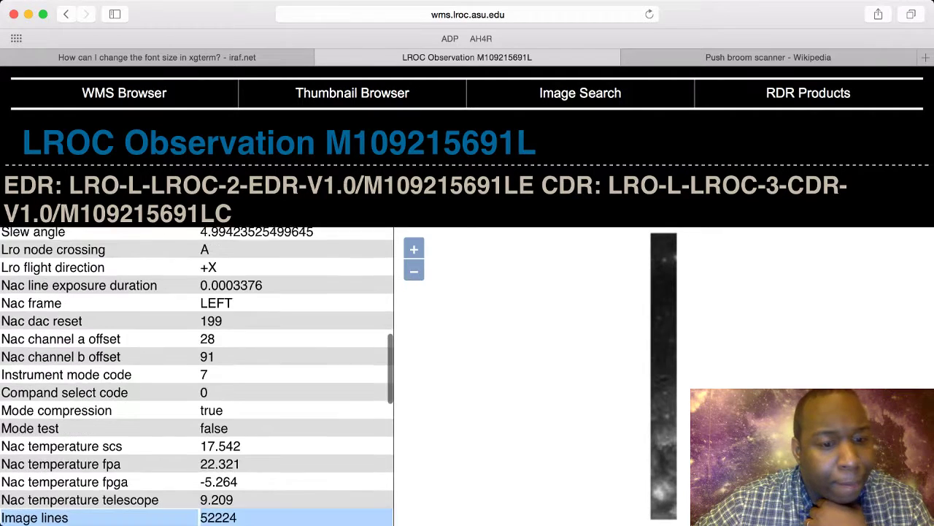
scroll(198, 376, "down", 4)
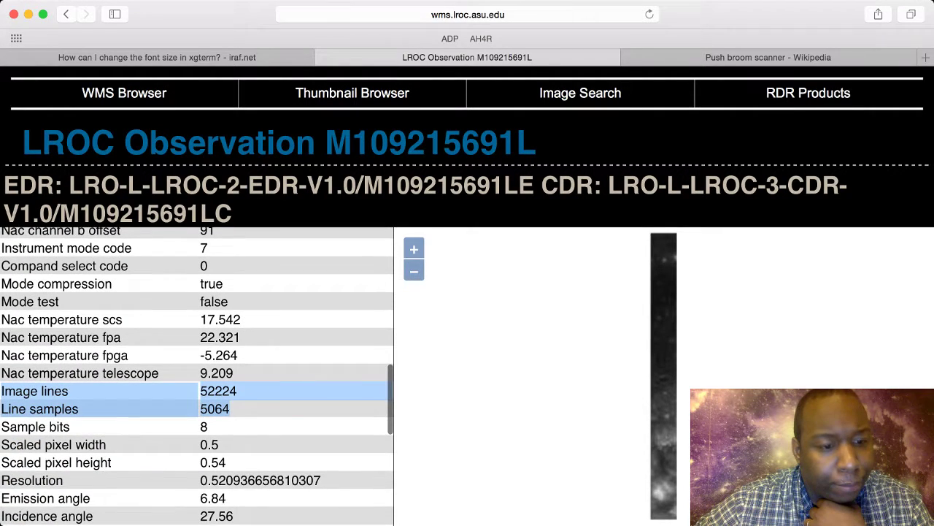
scroll(197, 375, "down", 2)
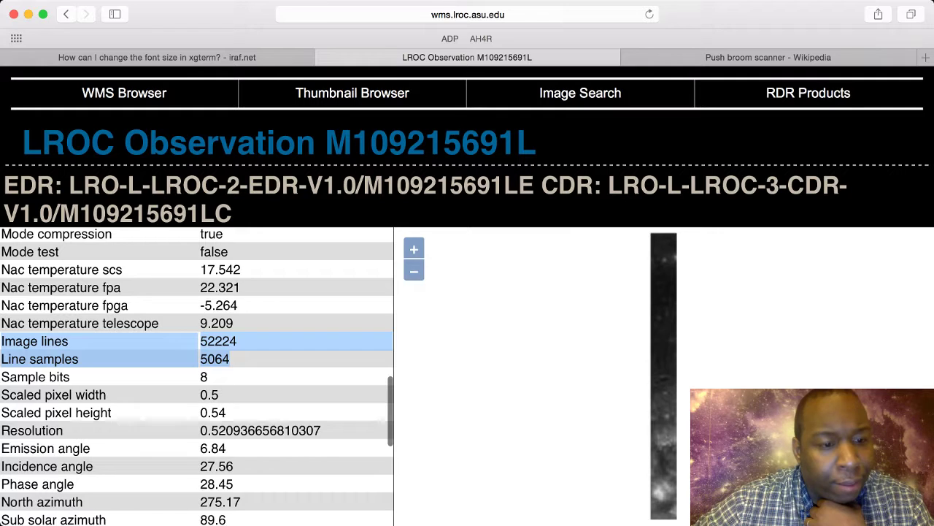
left_click_drag(1, 395, 387, 412)
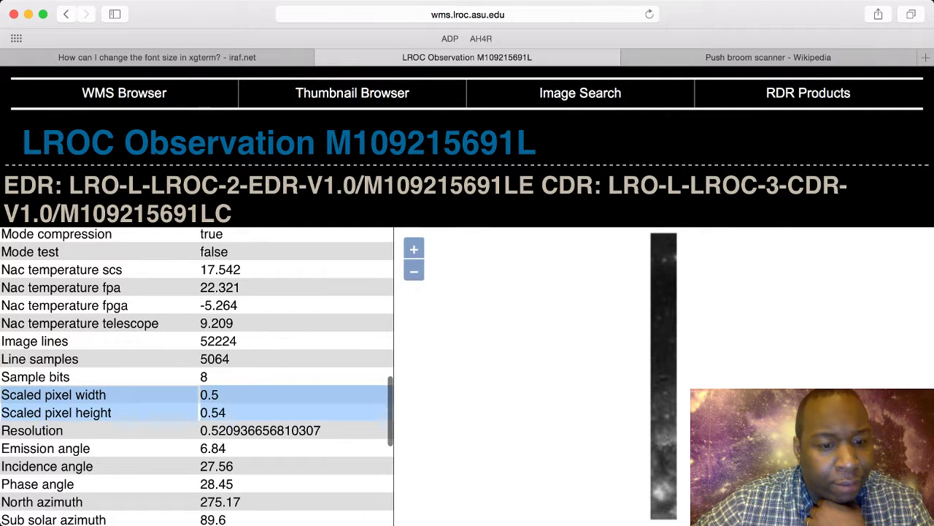
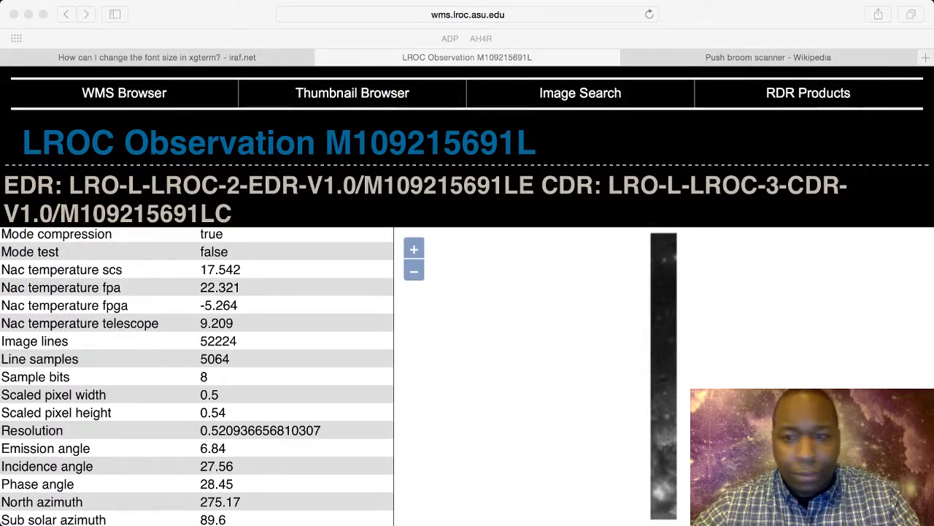
Step: Switch to the Wikipedia page and run a Google search for "lro nac resolution" in its place
key("ctrl+Tab")
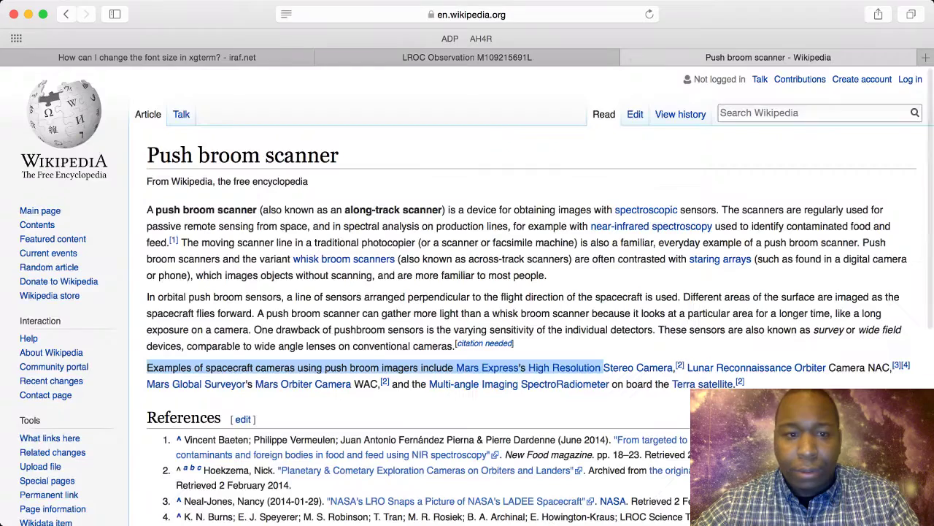
key("super+l")
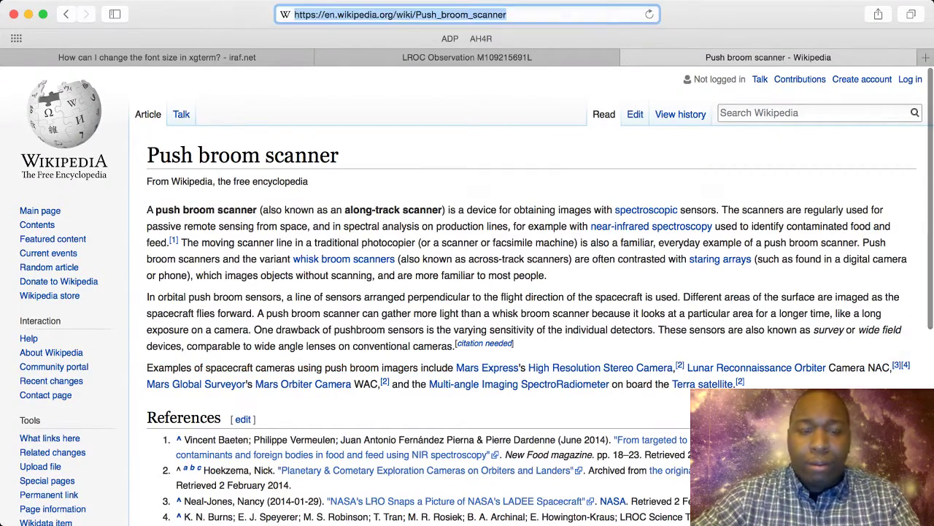
type("lro")
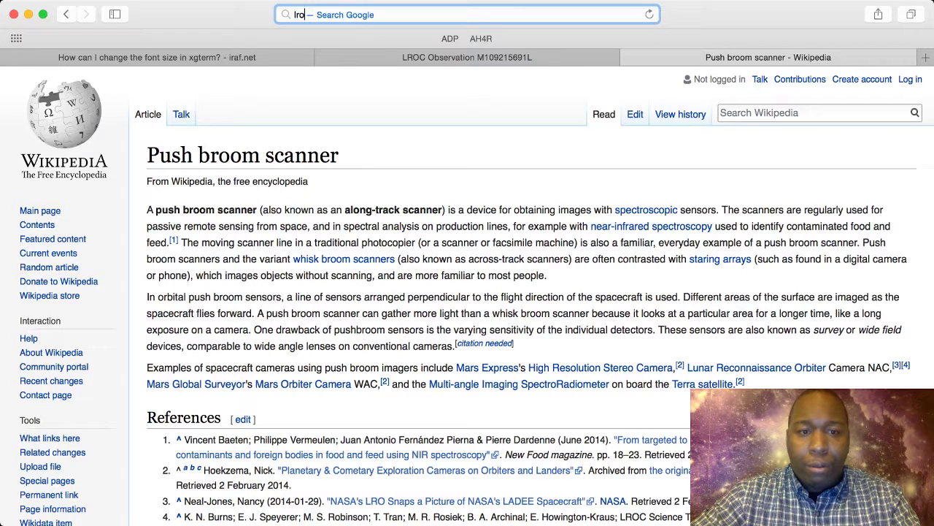
type(" nac resolution")
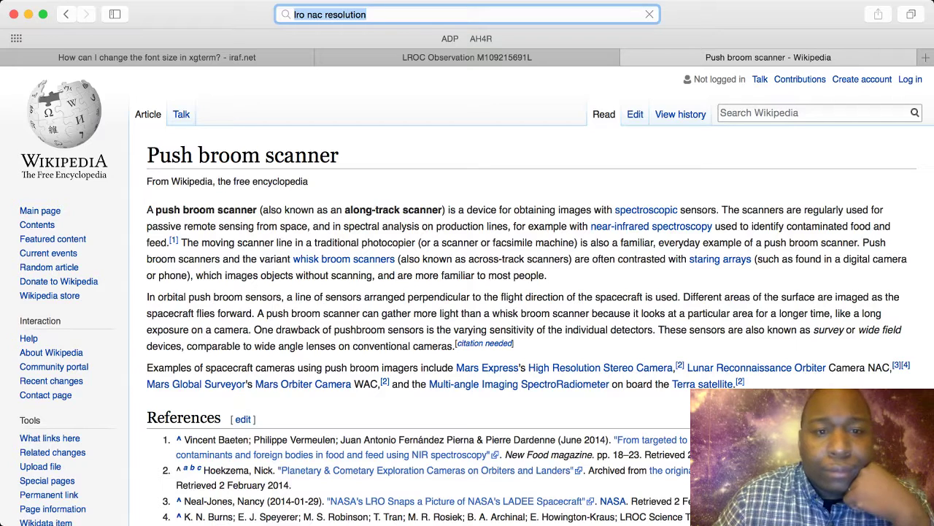
key("Return")
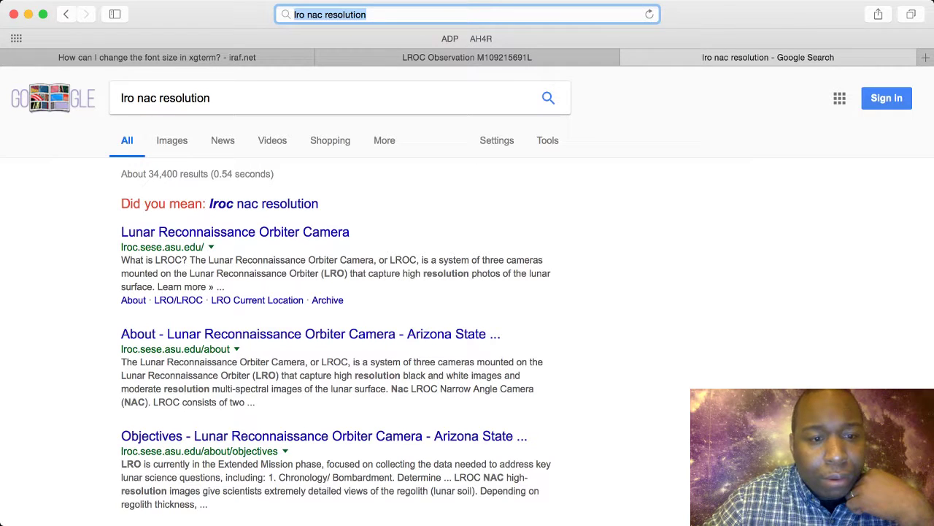
Step: Open the Lunar Reconnaissance Orbiter Camera search result, look over the LROC home page, and return to the search results
left_click(235, 231)
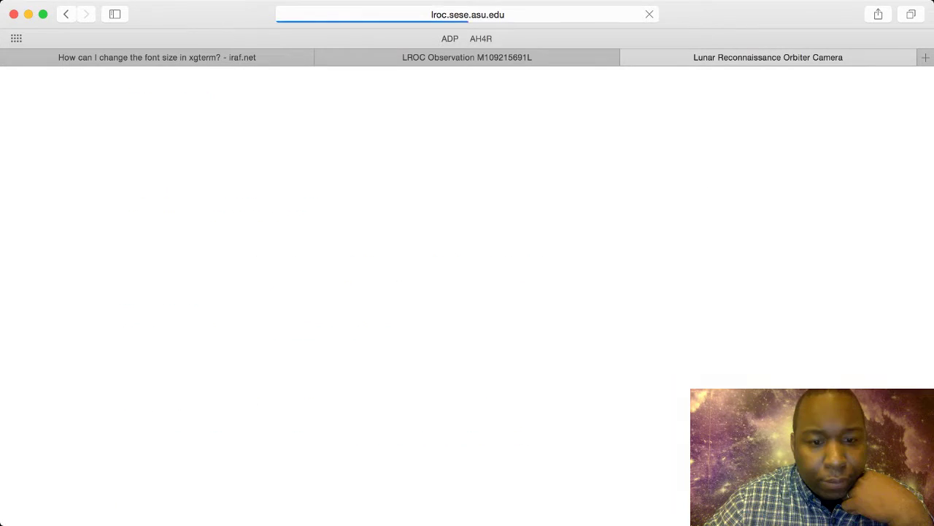
scroll(468, 292, "down", 5)
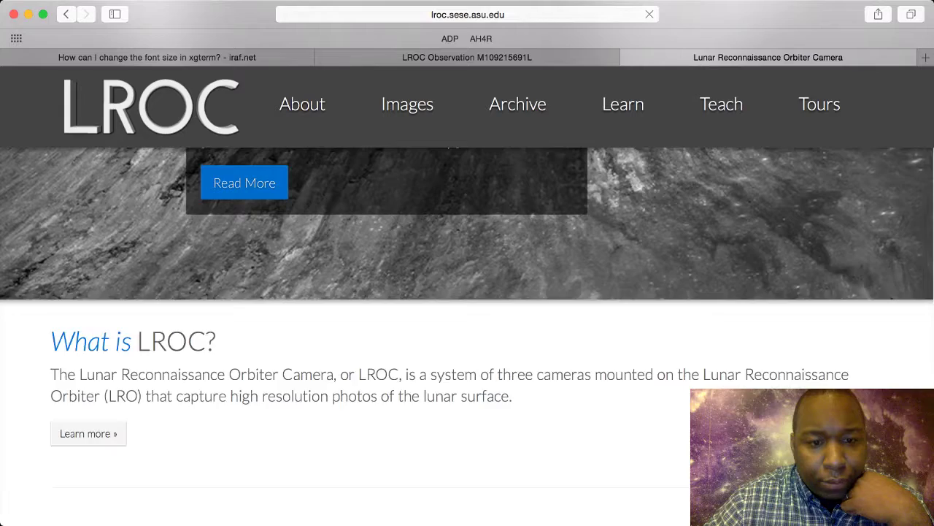
scroll(467, 292, "up", 3)
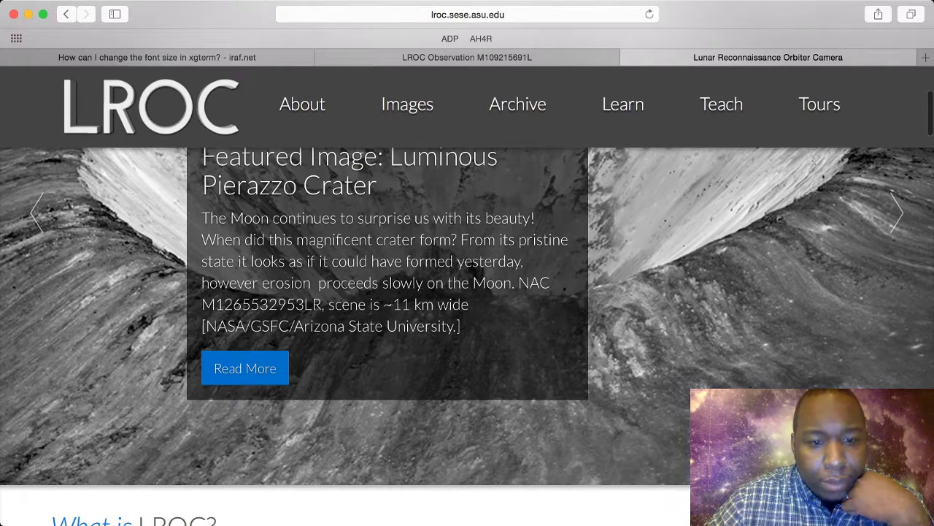
key("super+bracketleft")
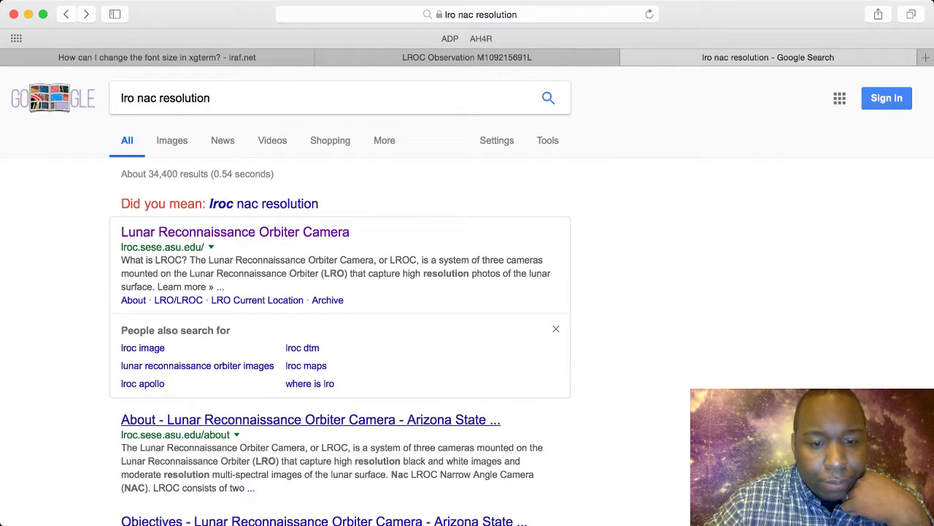
Step: Open the About LROC search result, find the paragraph on the Narrow Angle Cameras, and highlight its text through "0.5 meter-scale"
left_click(310, 419)
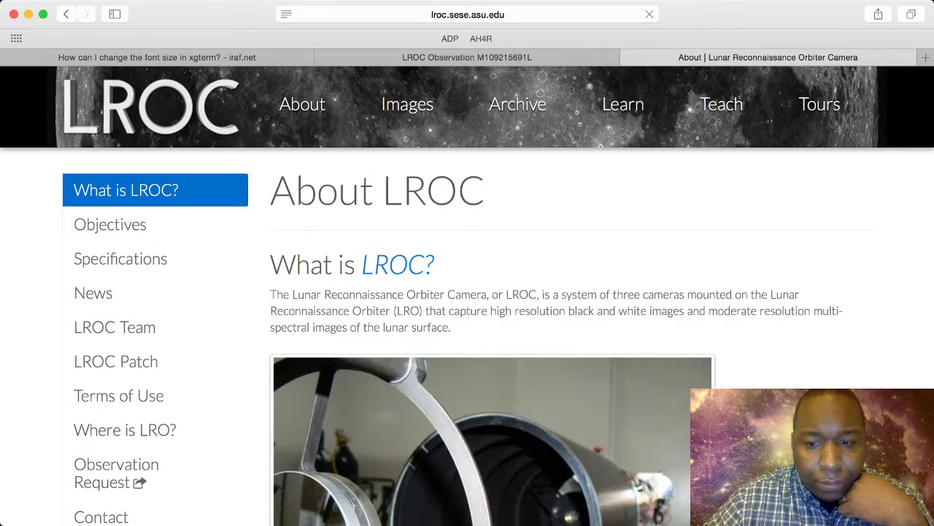
scroll(467, 335, "down", 4)
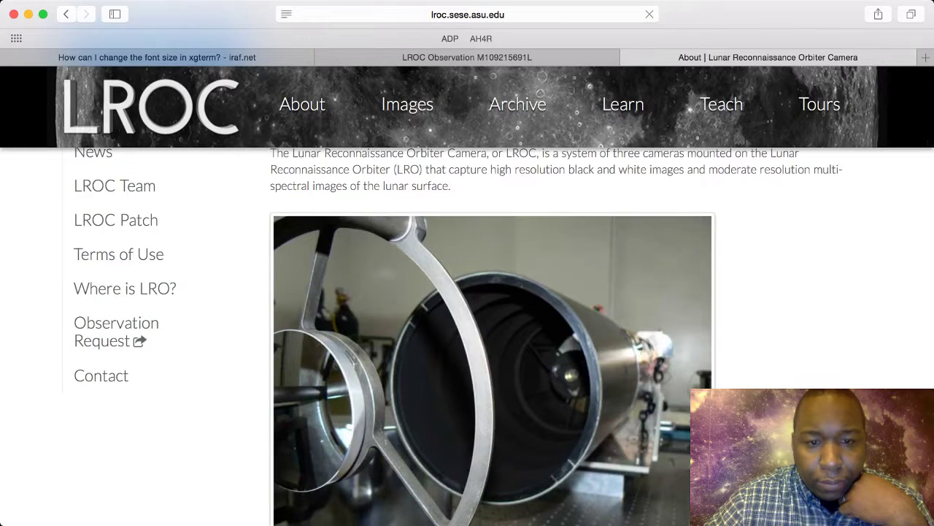
scroll(467, 335, "down", 5)
scroll(468, 336, "down", 2)
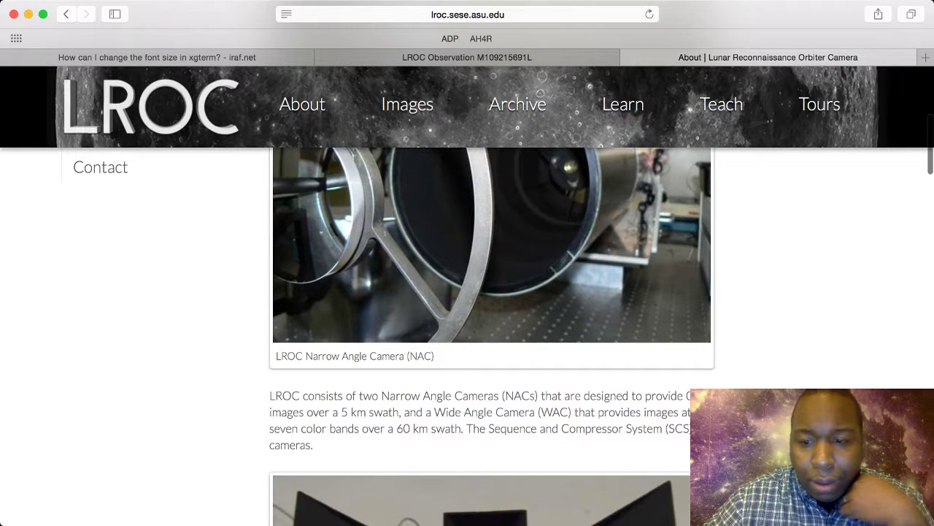
scroll(467, 336, "down", 2)
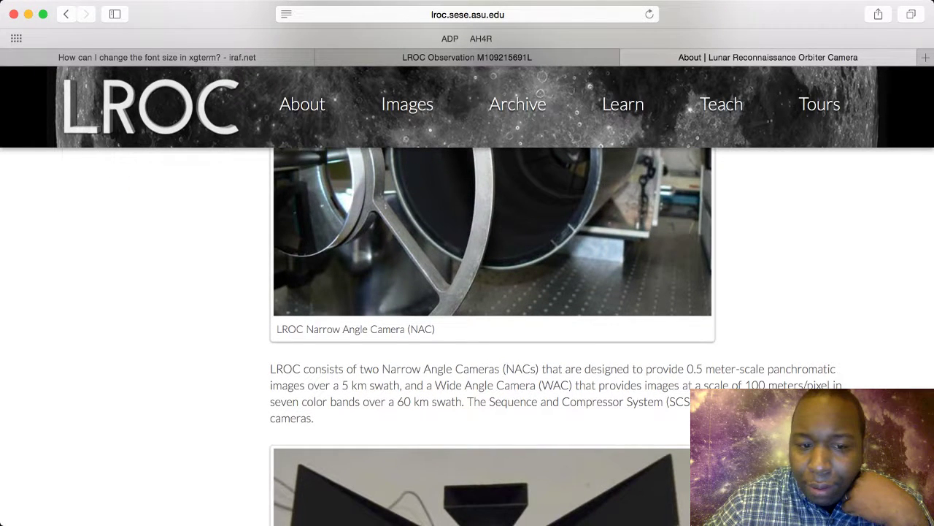
left_click_drag(270, 369, 764, 368)
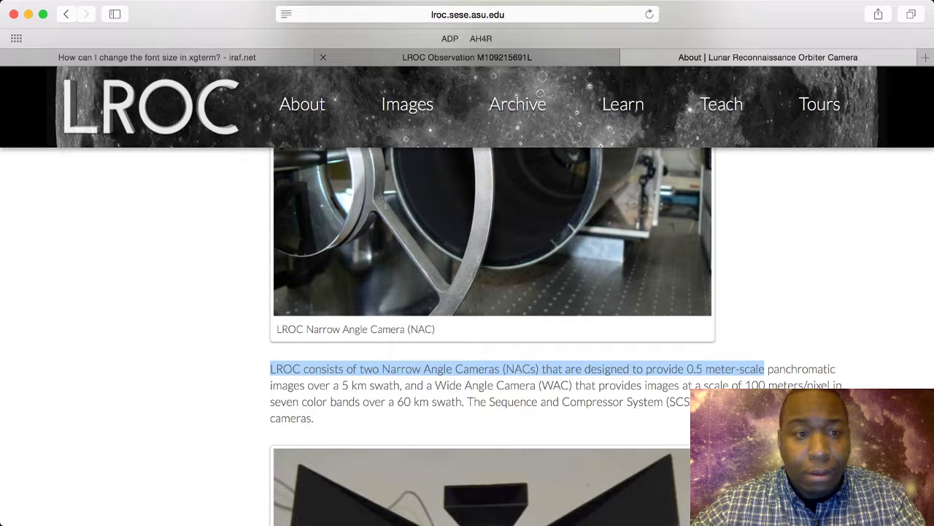
Step: Switch to xgterm, recall the earlier display command for section [1:2500,1:7000] of m109215691lc_pyr_highres.fits, and run it again in frame 2
key("super+Tab")
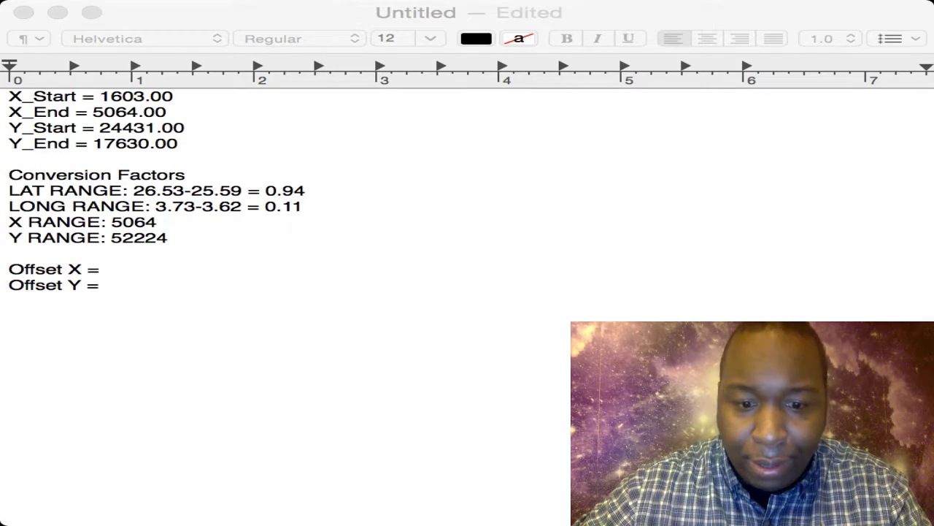
key("super+Tab")
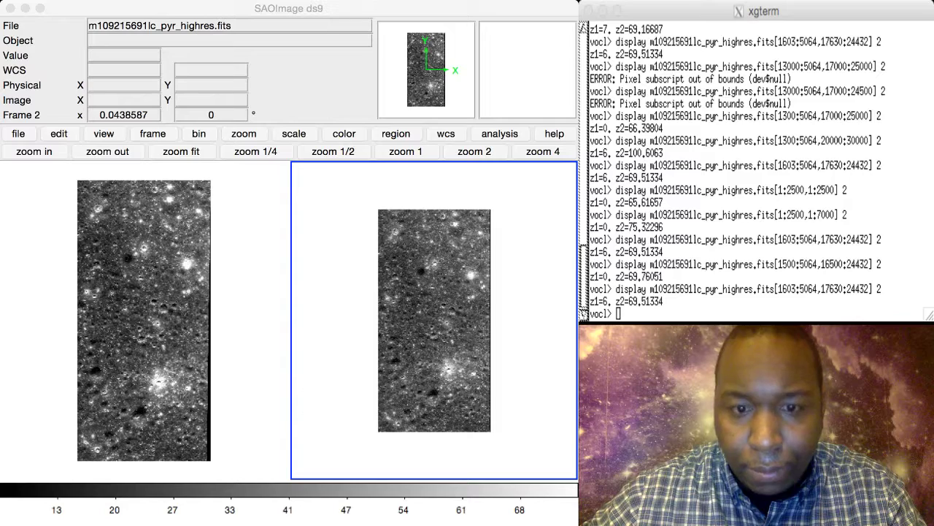
key("super+Tab")
key("Up")
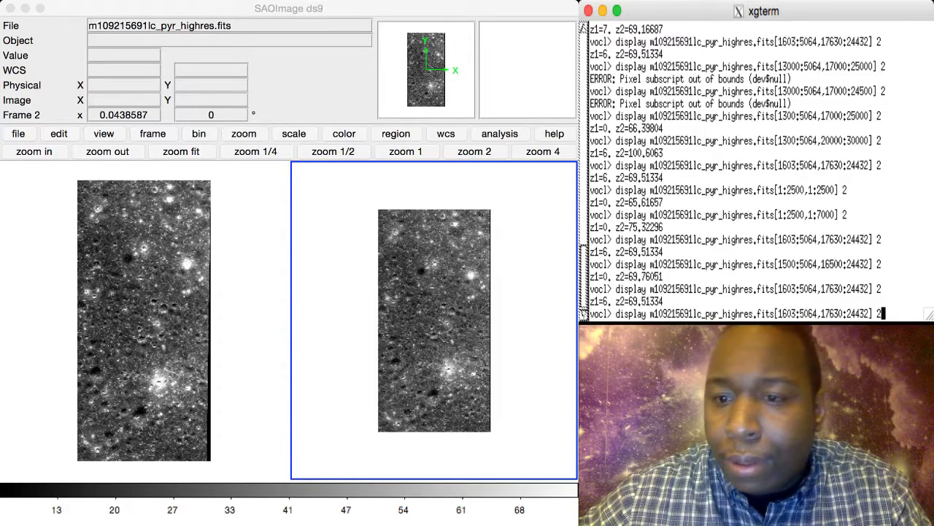
key("Up")
key("Up")
key("Up")
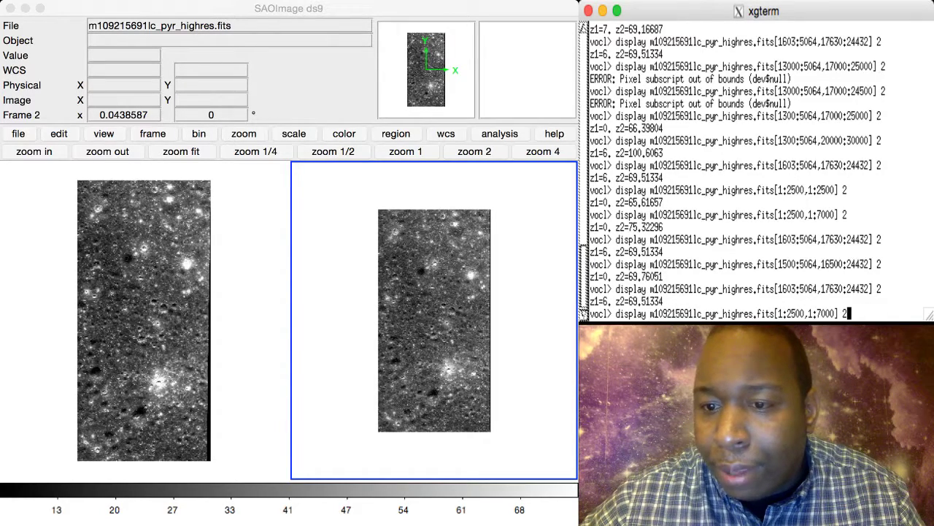
key("Return")
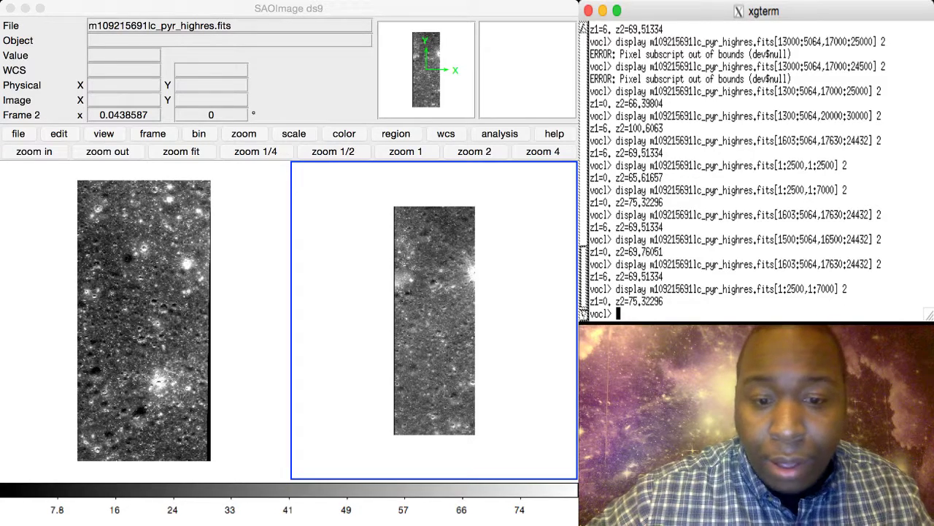
Step: Examine the lower-left corner of the frame 2 image in ds9 at zoom levels 1/4, 1, 2 and 1/2, finishing at 1/4
left_click(244, 134)
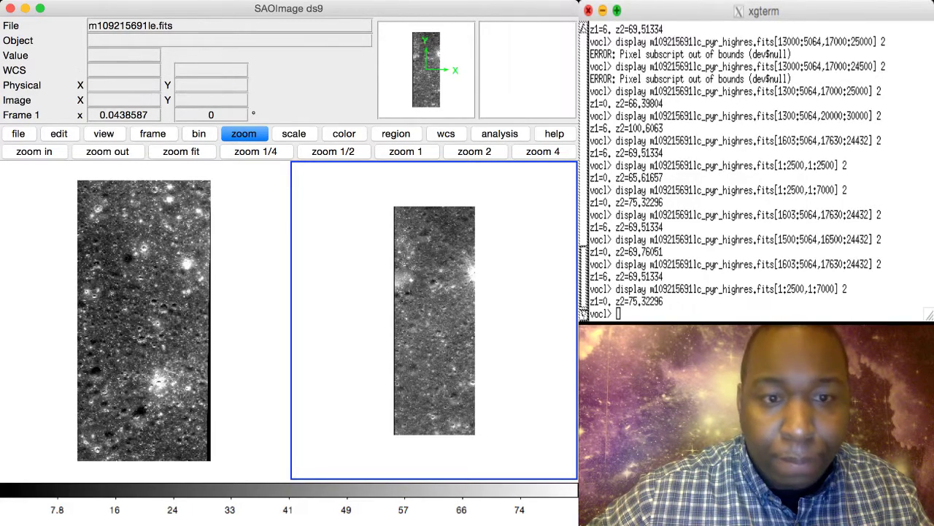
left_click(256, 151)
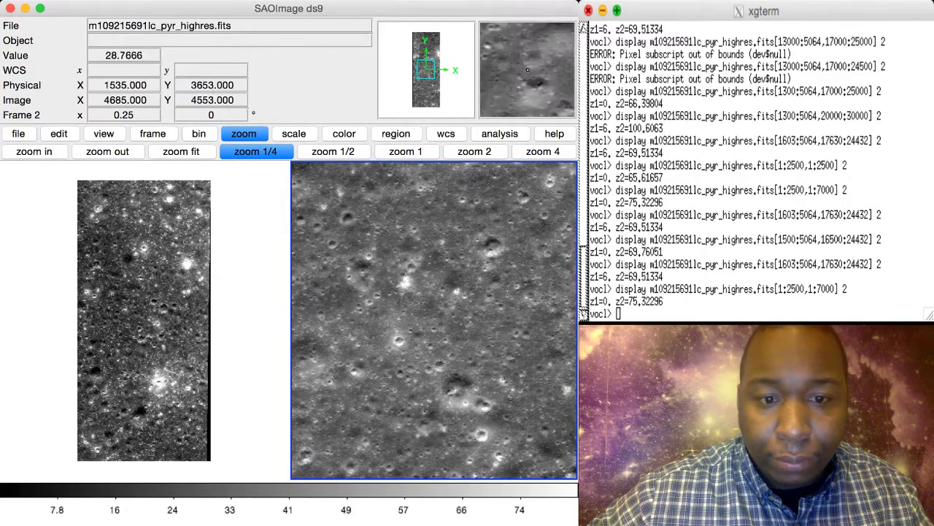
left_click_drag(426, 69, 414, 107)
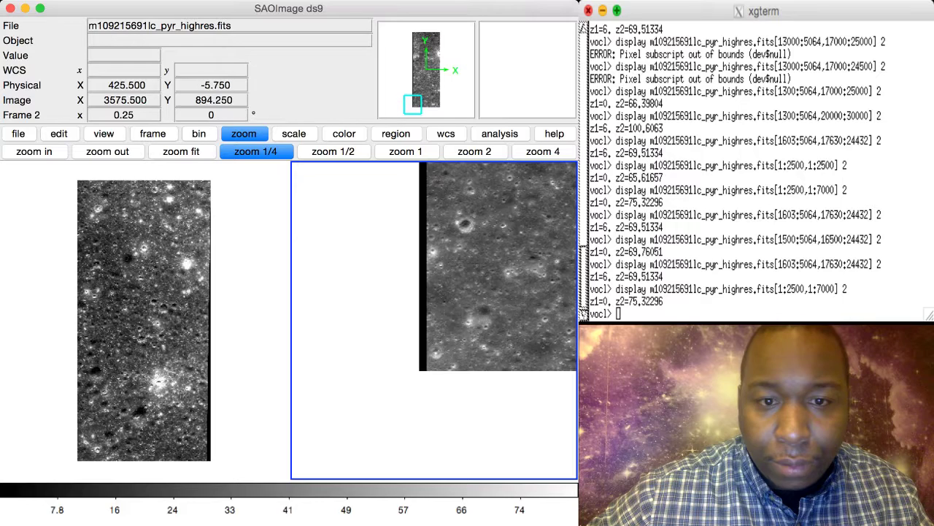
left_click(405, 151)
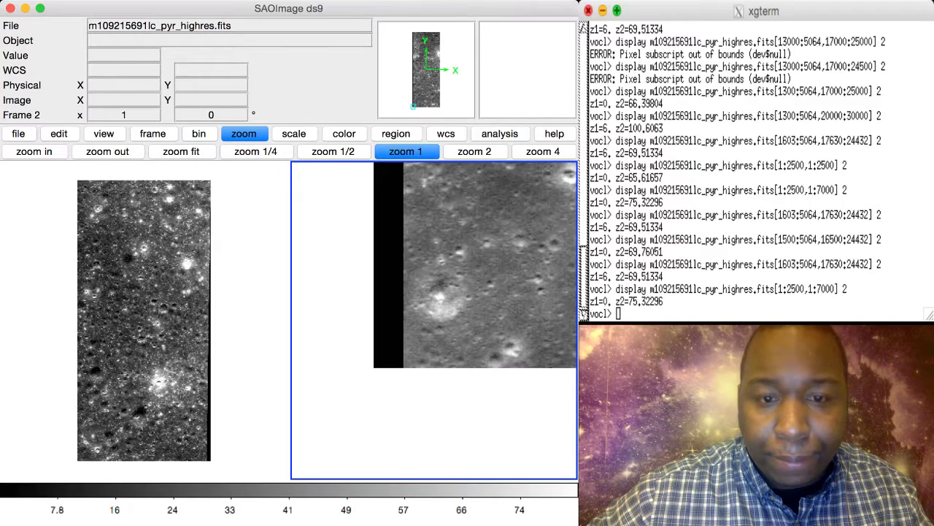
left_click(475, 152)
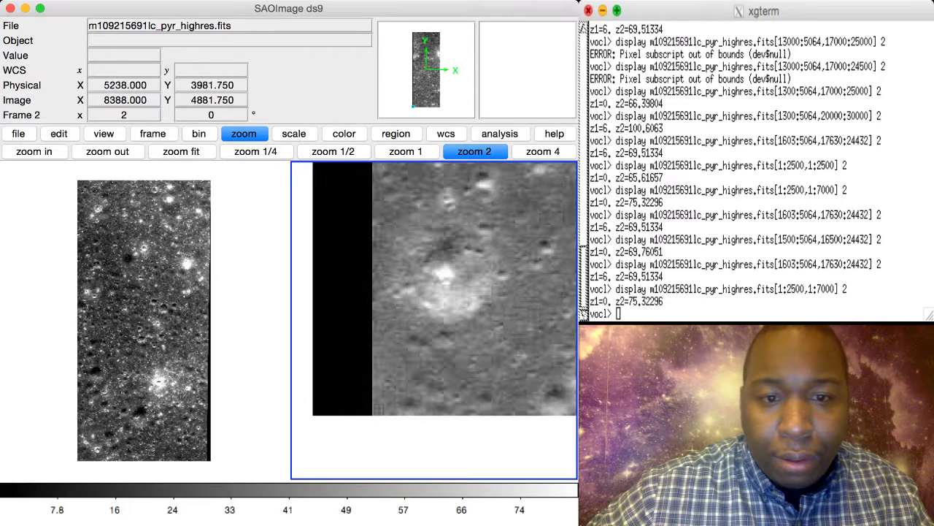
left_click(333, 151)
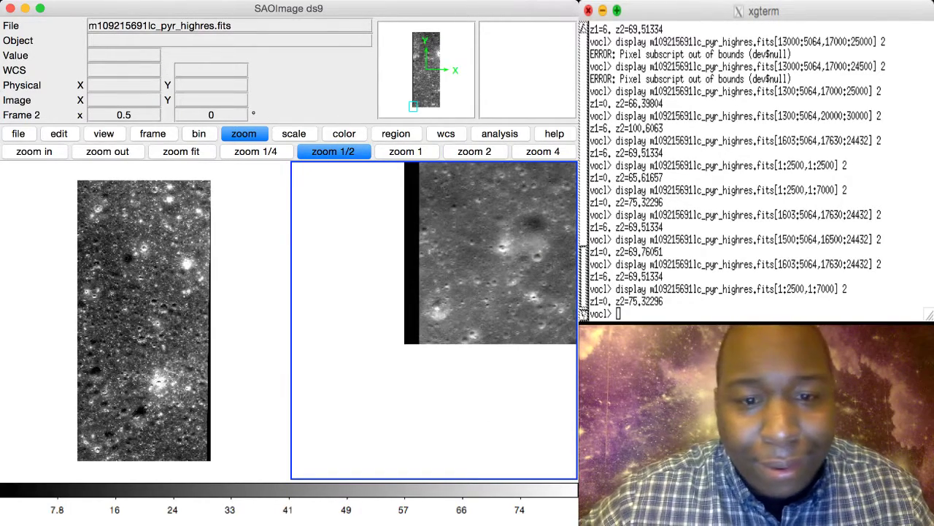
left_click(256, 151)
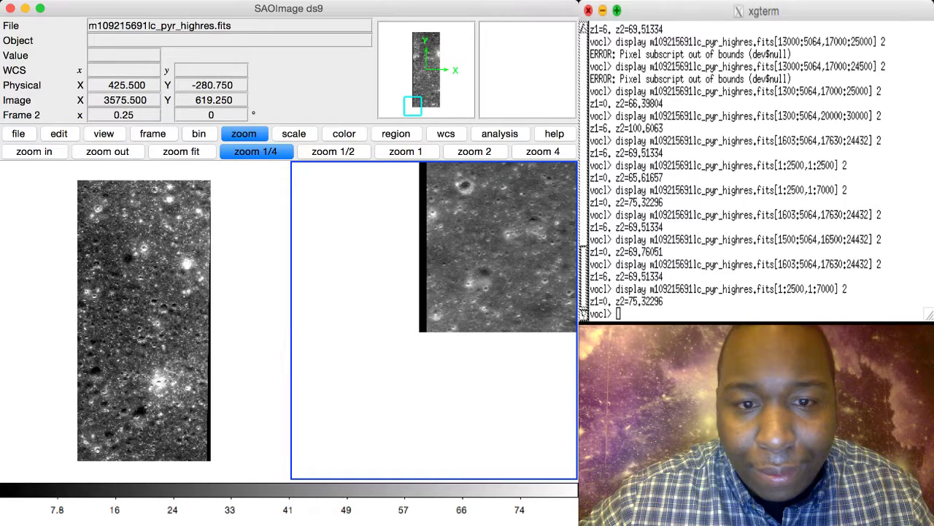
left_click_drag(412, 106, 415, 106)
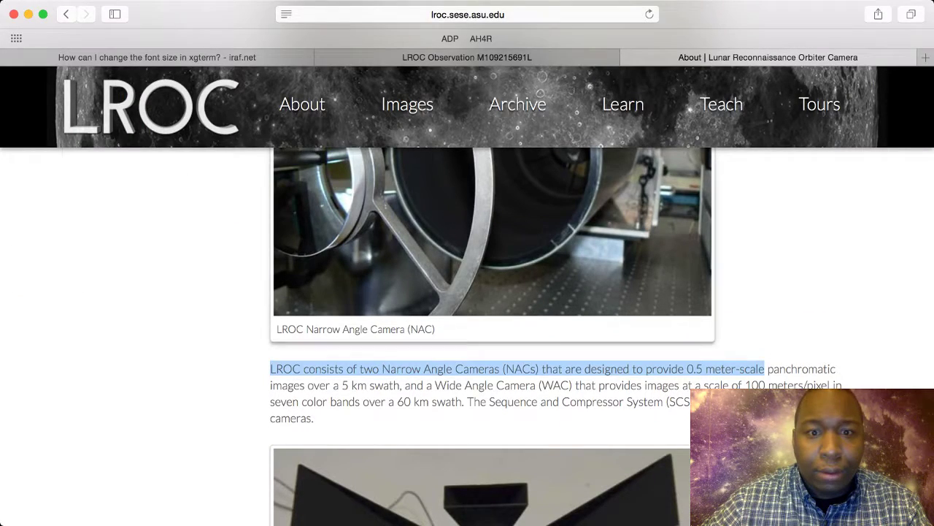
Step: Return to the LROC Observation M109215691L page in Safari and examine the upper edge of its preview image at closer zoom levels
left_click(467, 57)
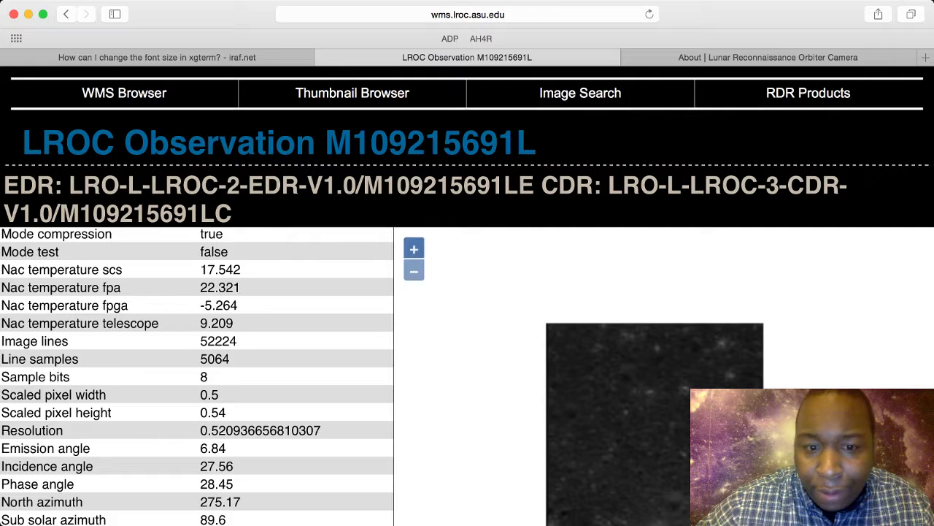
left_click(414, 249)
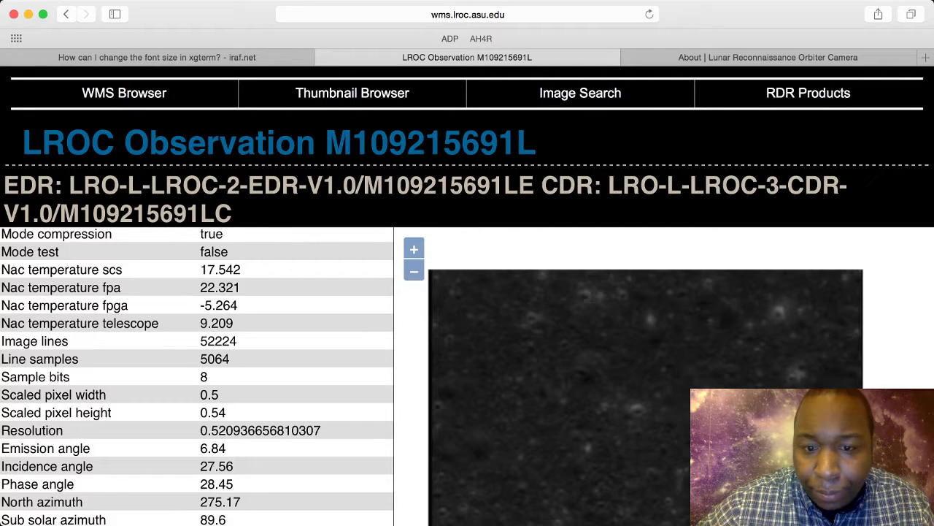
left_click(414, 249)
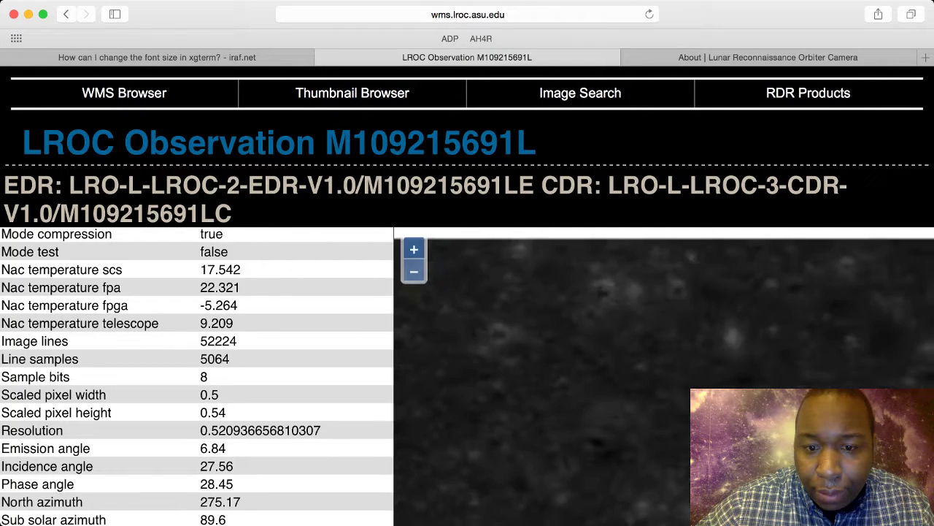
left_click(414, 271)
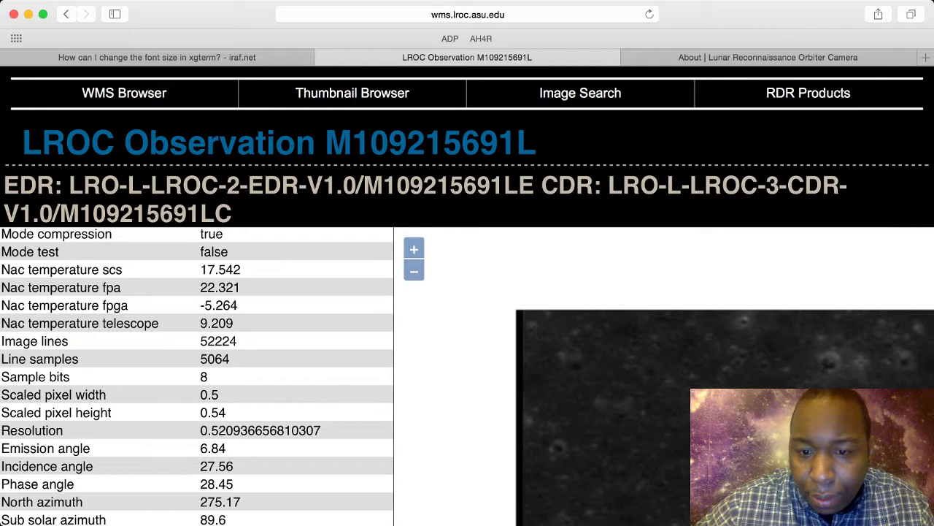